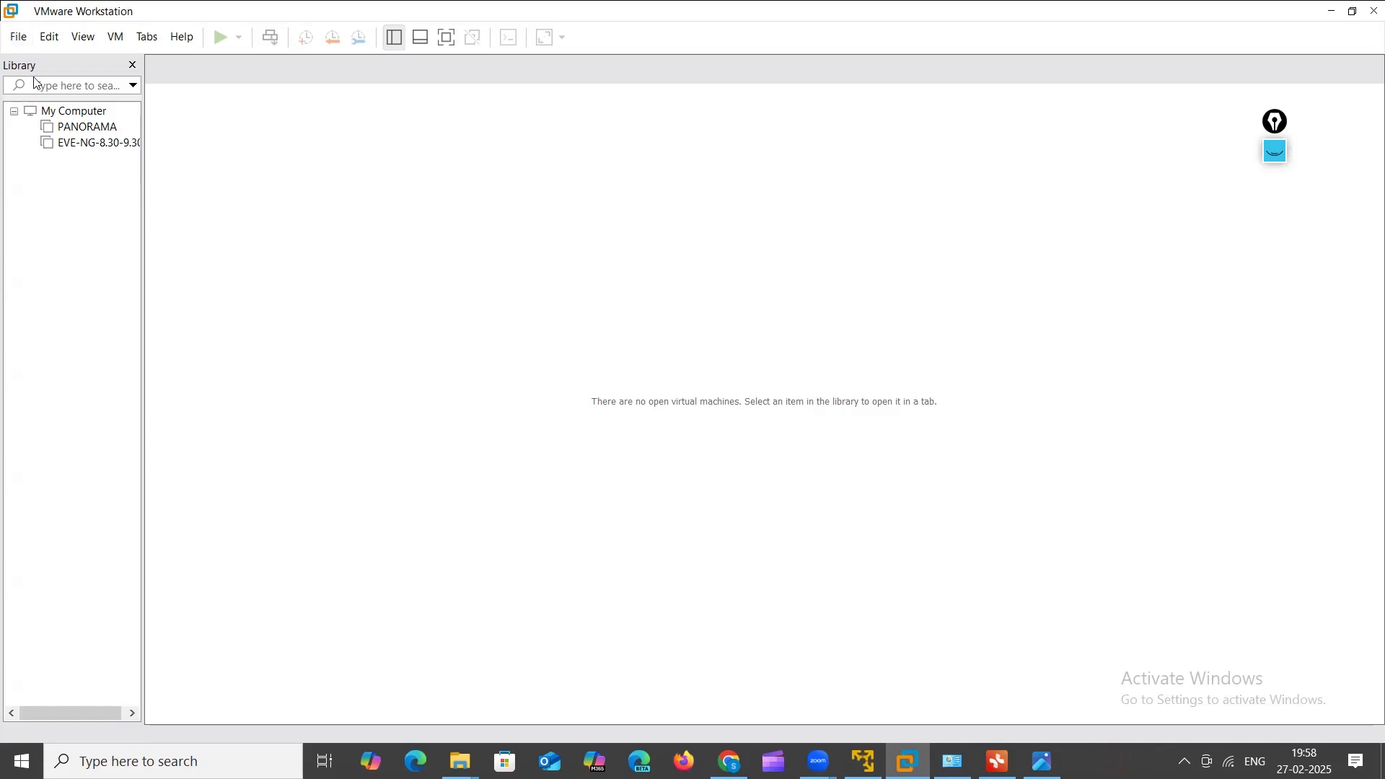
Step: Start a new virtual machine from the File menu, keeping the Typical (recommended) configuration
{"action": "left_click", "coordinate": [18, 38]}
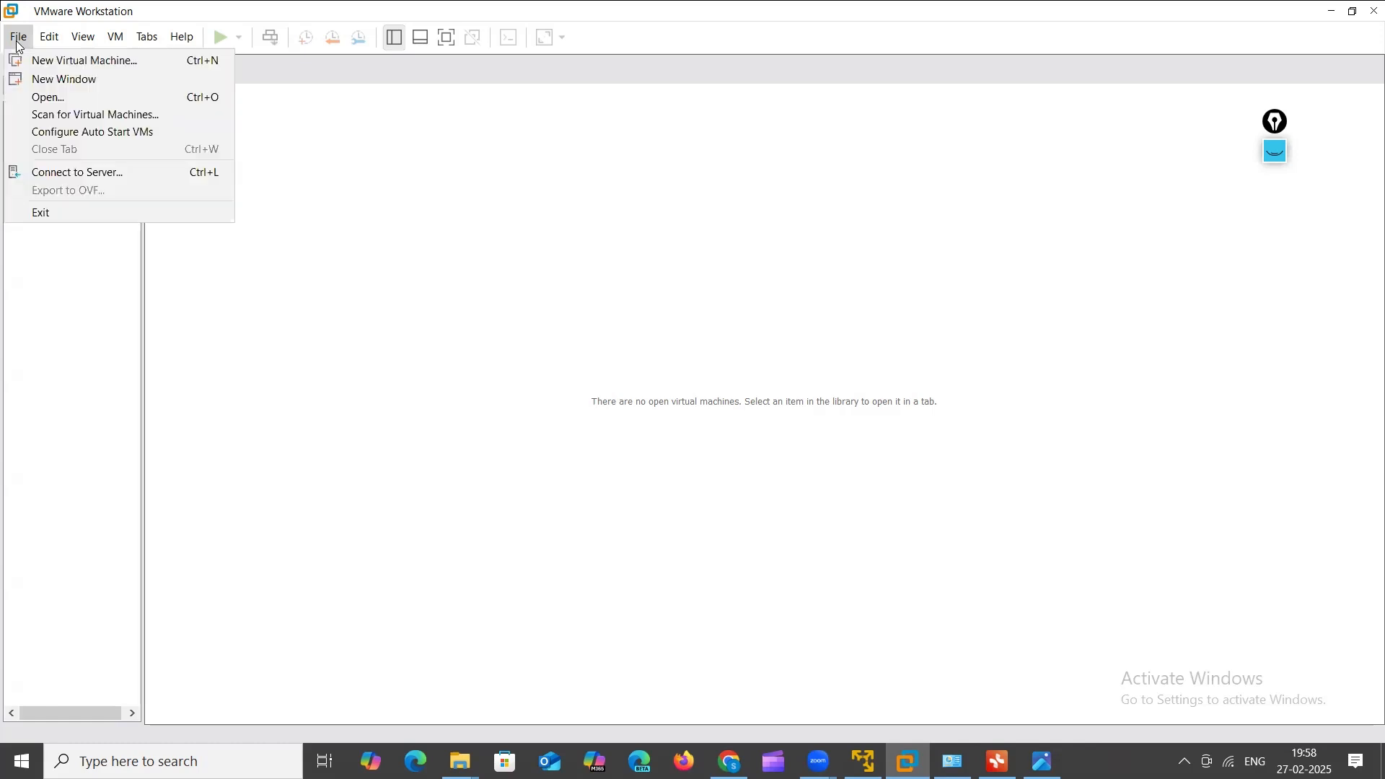
{"action": "left_click", "coordinate": [71, 64]}
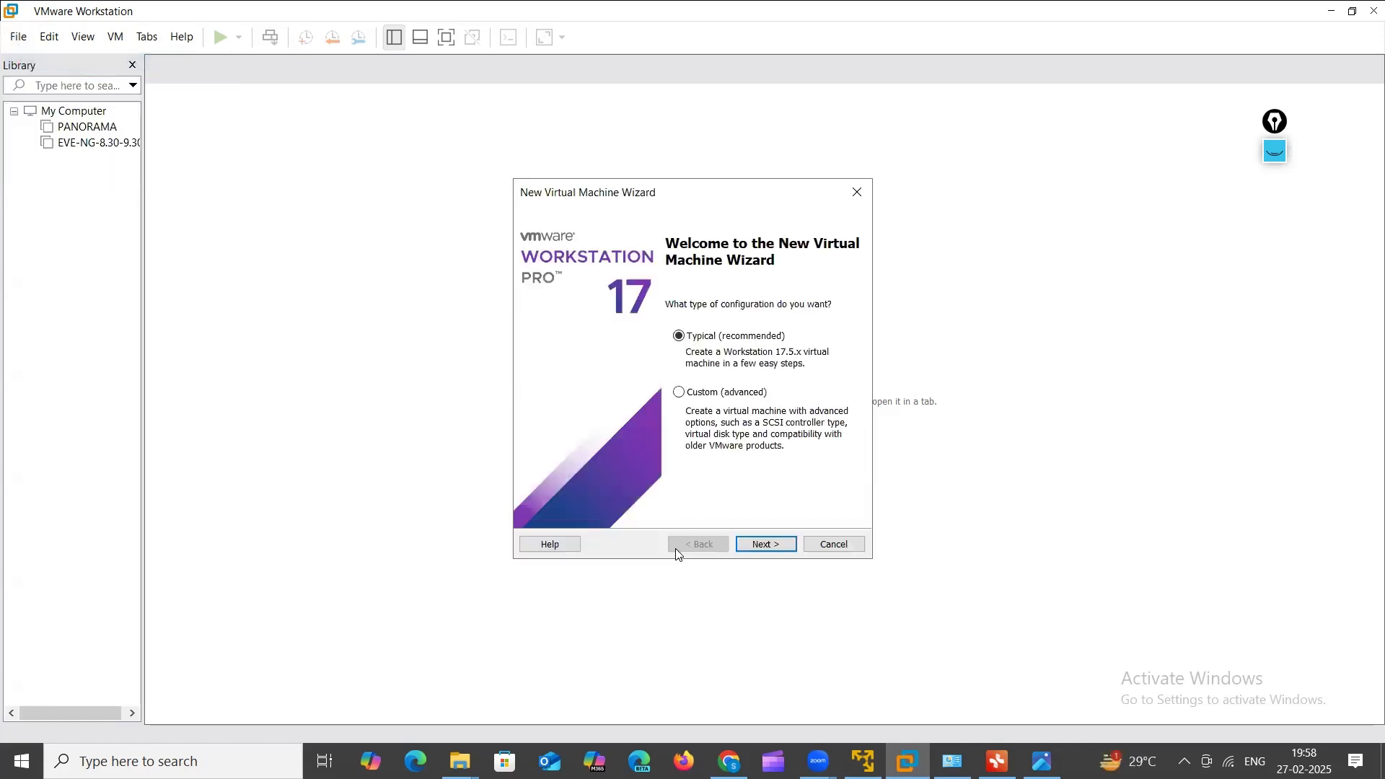
{"action": "left_click", "coordinate": [747, 551]}
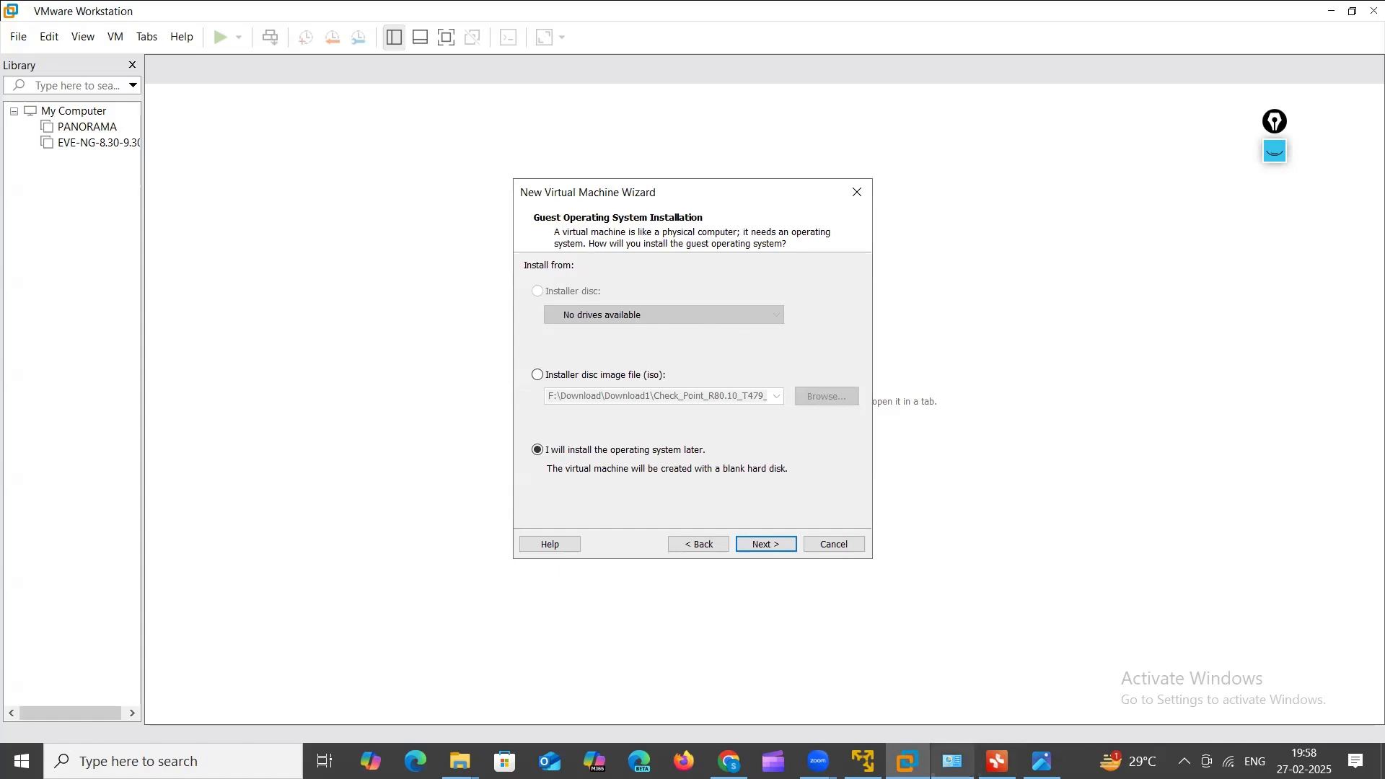
{"action": "mouse_move", "coordinate": [460, 761]}
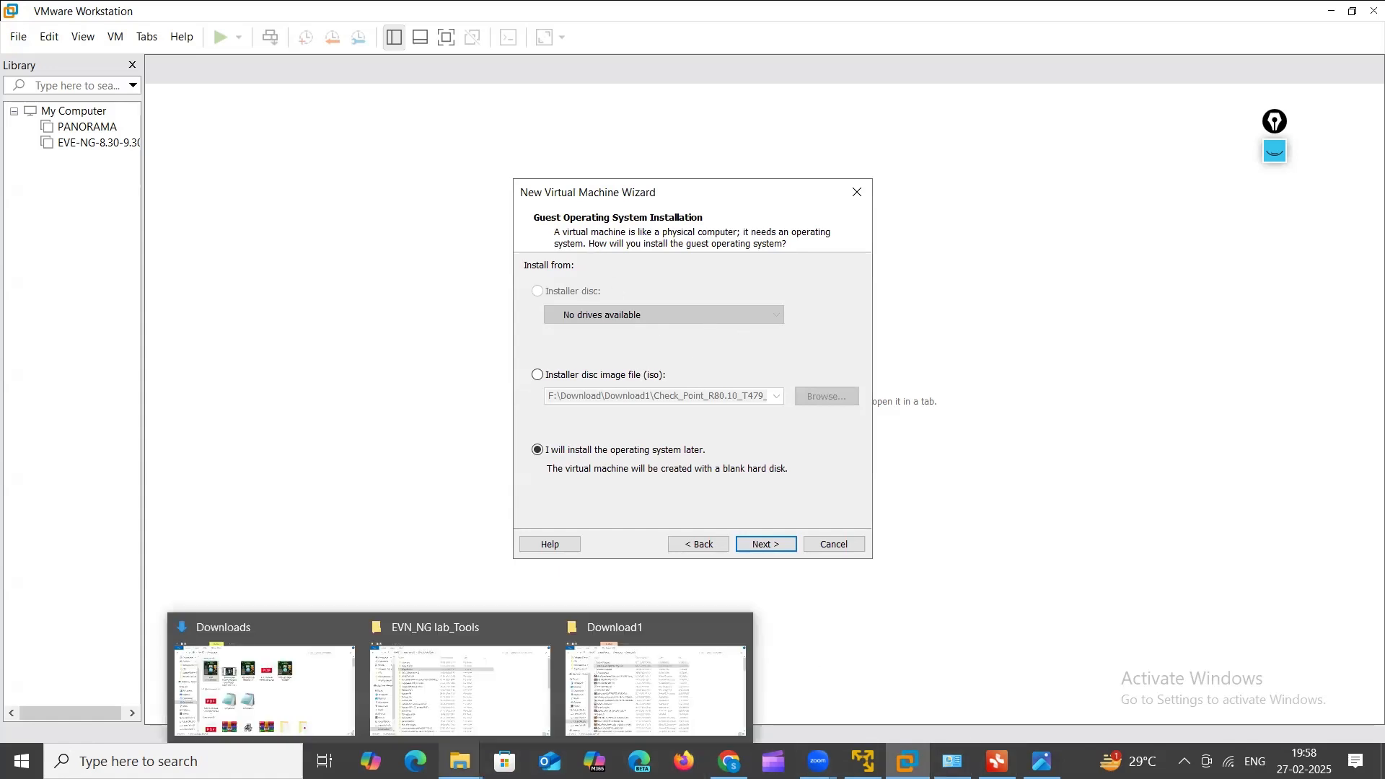
{"action": "left_click", "coordinate": [641, 686]}
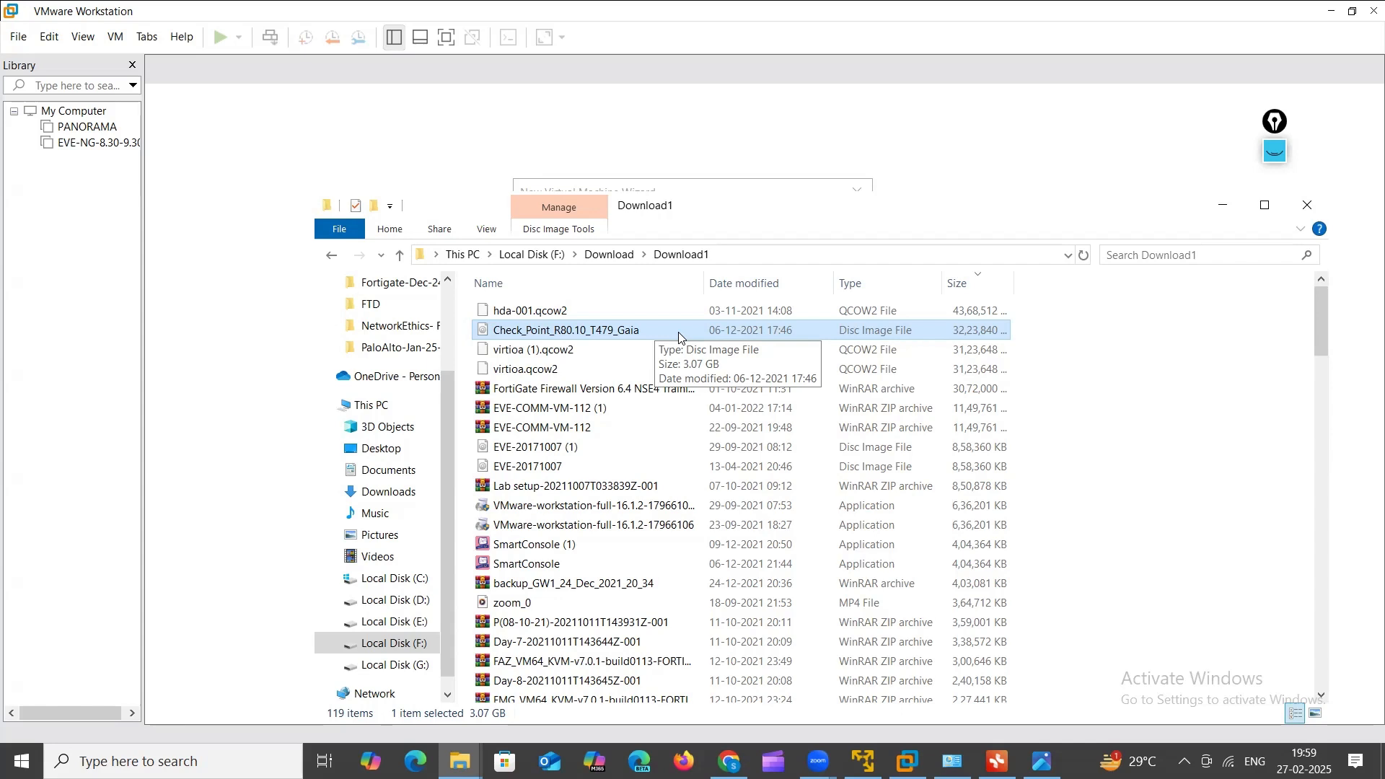
{"action": "left_click", "coordinate": [1223, 205]}
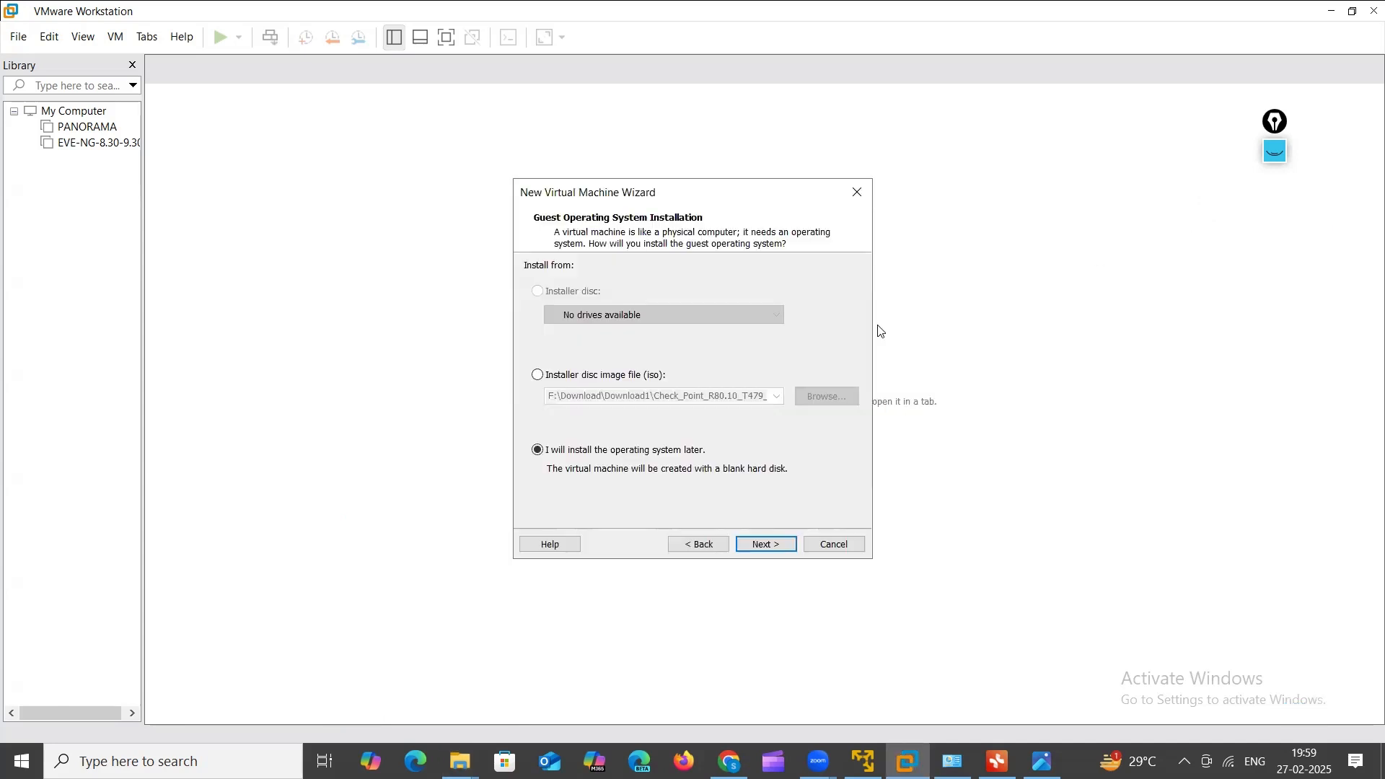
Step: Choose installing from an installer disc image file and check the ISO's folder location
{"action": "left_click", "coordinate": [565, 380]}
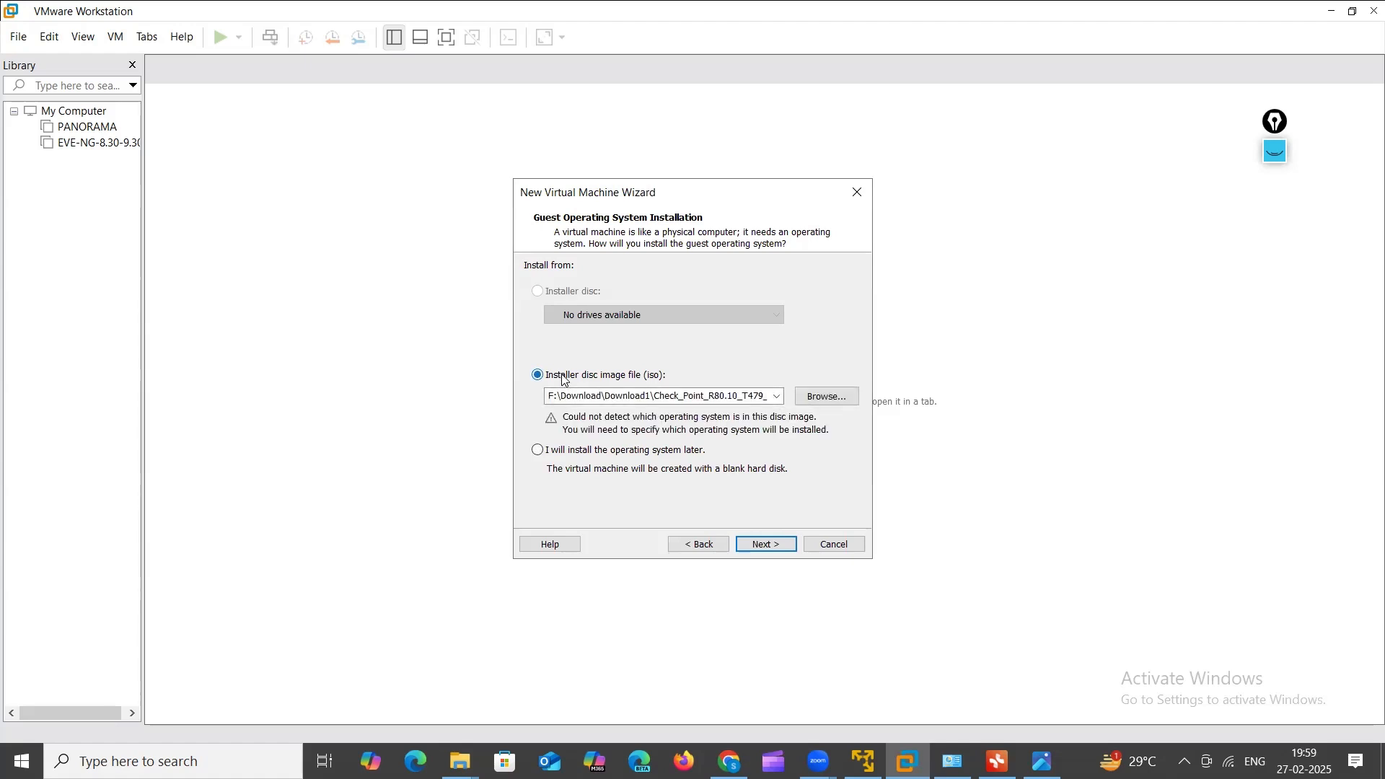
{"action": "double_click", "coordinate": [728, 397]}
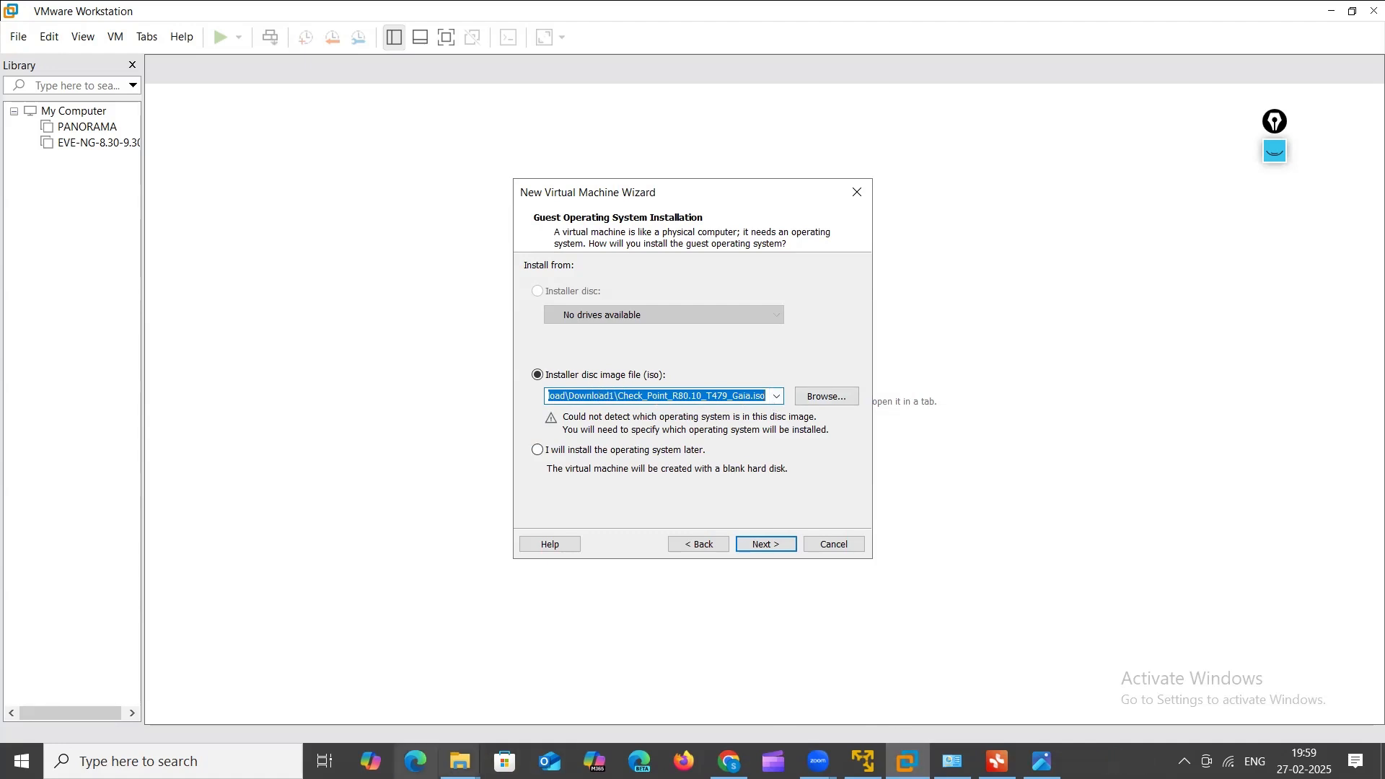
{"action": "left_click", "coordinate": [460, 761]}
{"action": "left_click", "coordinate": [485, 714]}
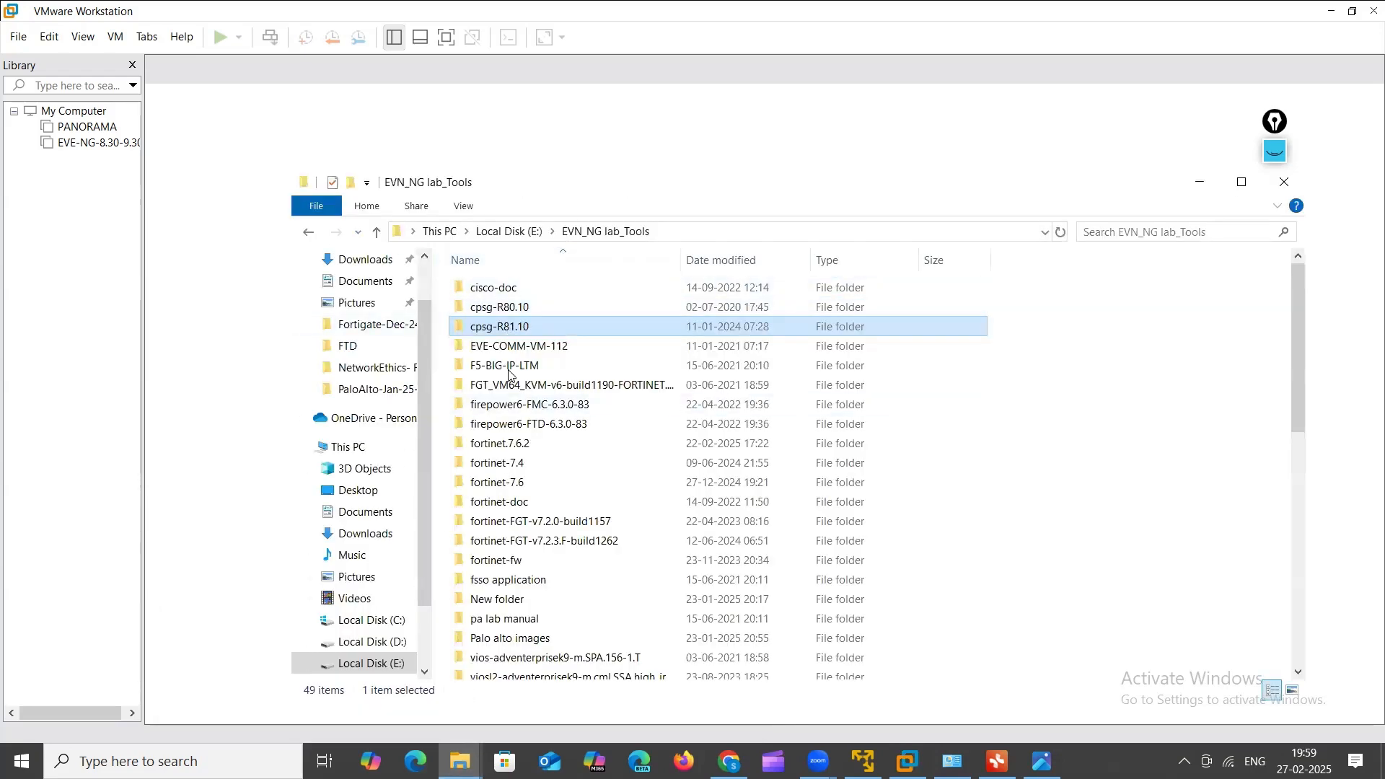
{"action": "left_click", "coordinate": [460, 762]}
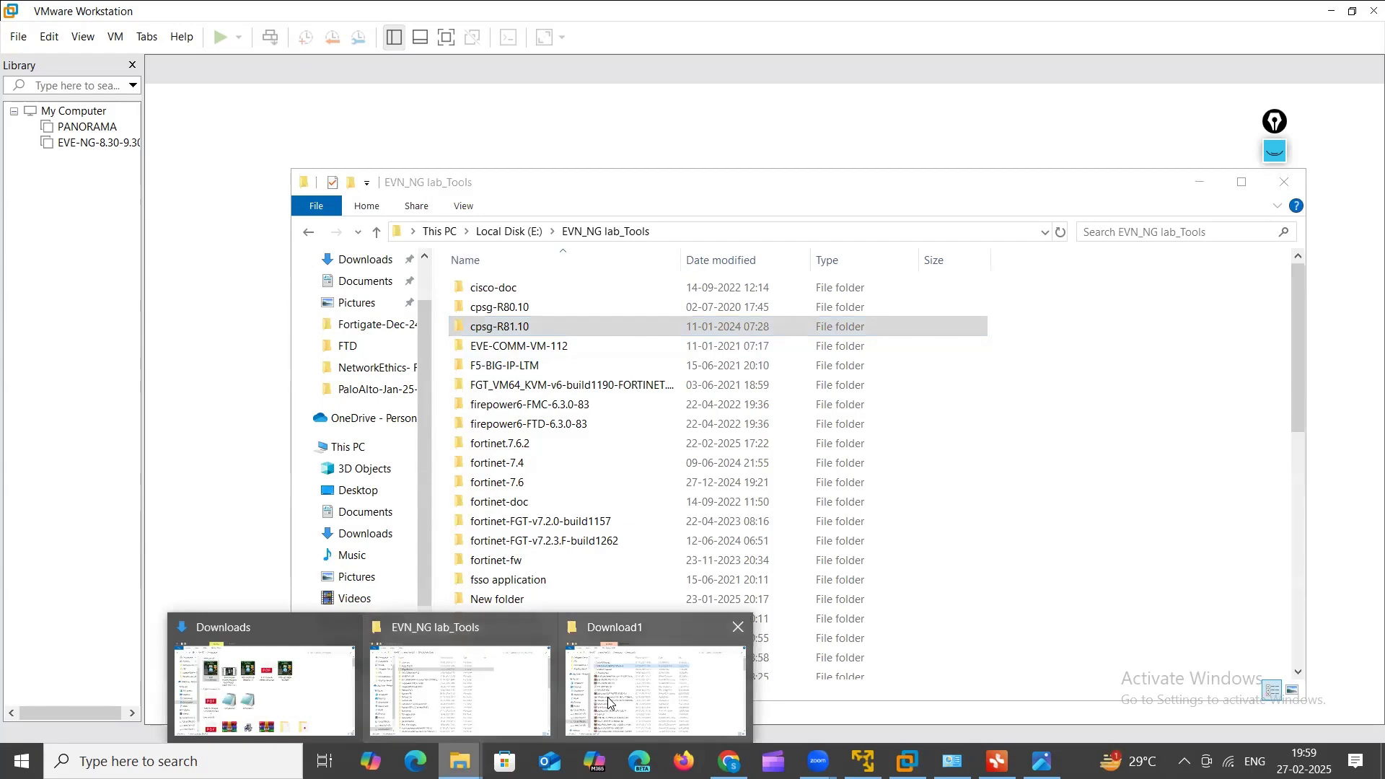
{"action": "left_click", "coordinate": [635, 682]}
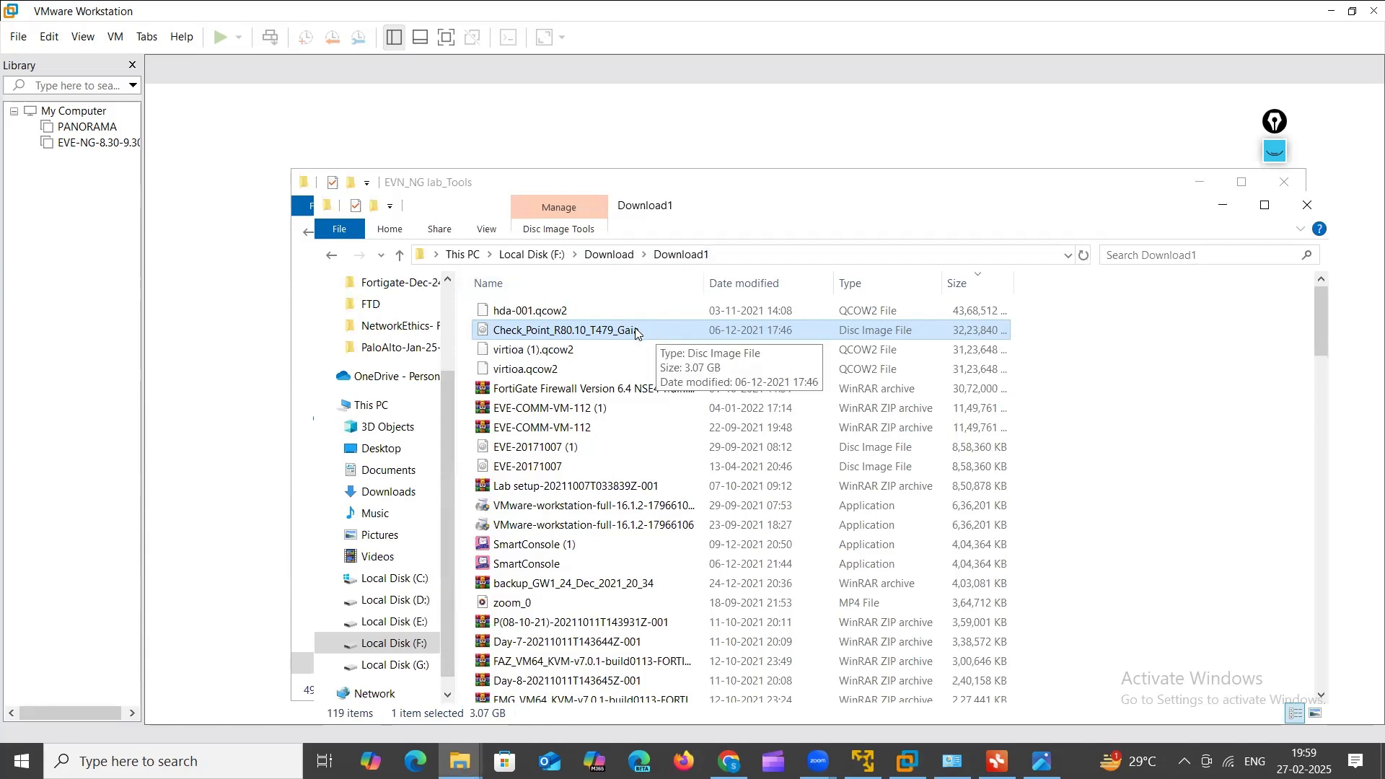
Step: Confirm the Check_Point_R80.10_T479_Gaia.iso path and continue to guest operating system selection
{"action": "left_click", "coordinate": [181, 299]}
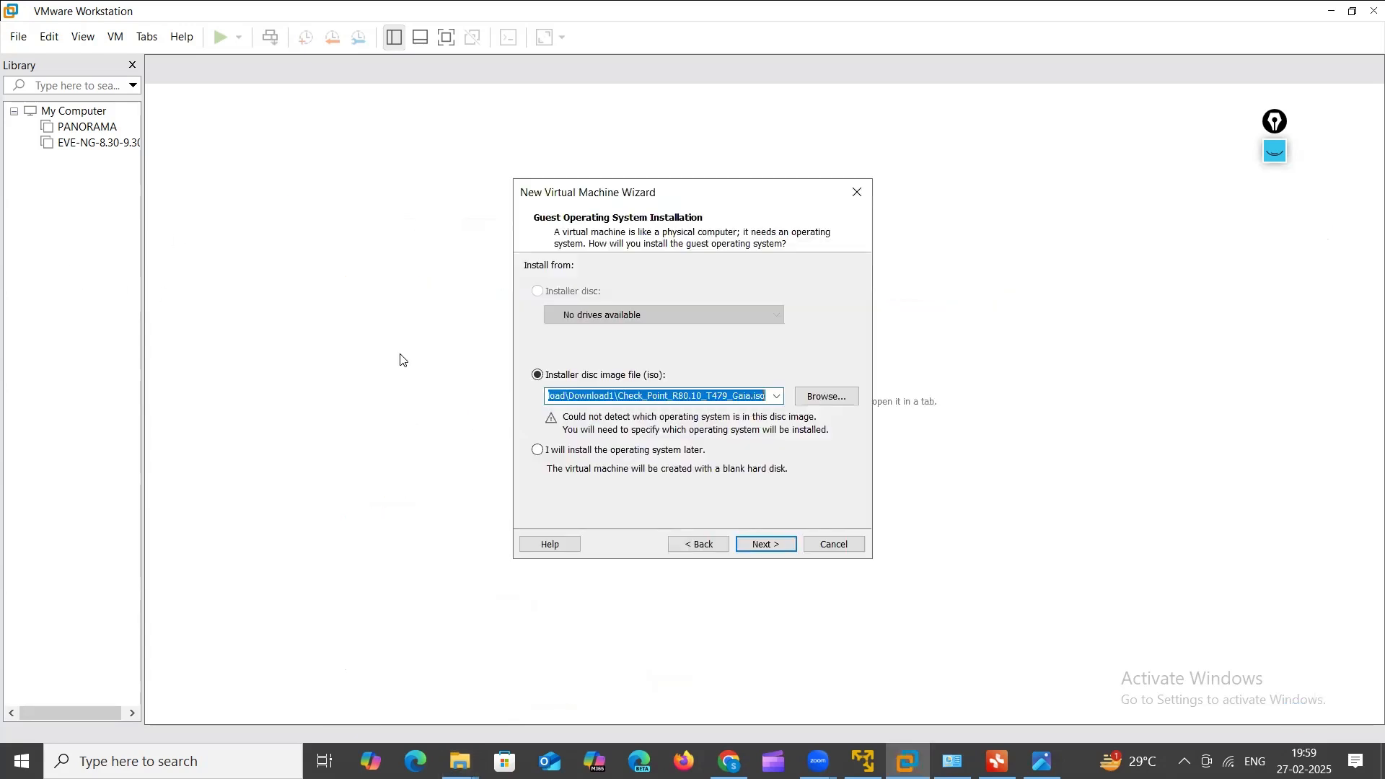
{"action": "left_click", "coordinate": [560, 398]}
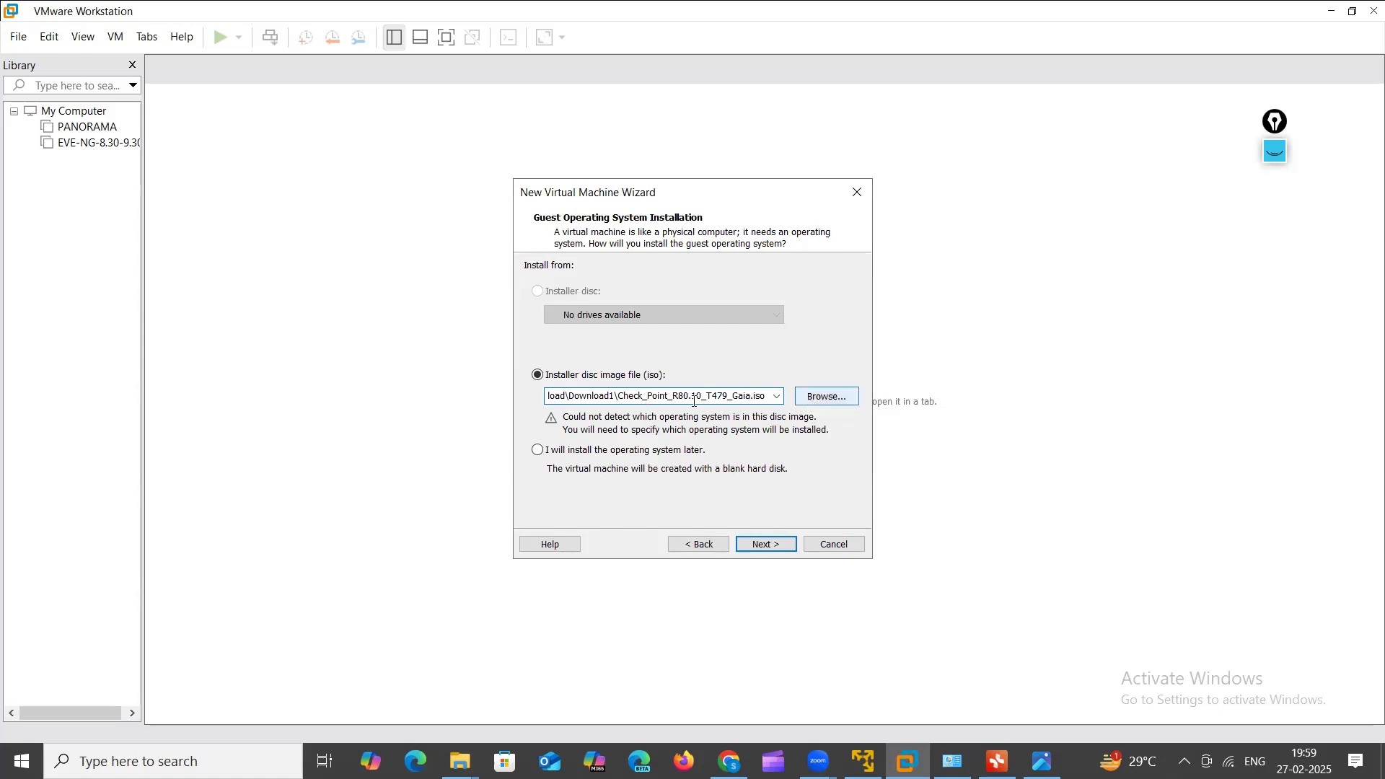
{"action": "left_click", "coordinate": [560, 397]}
{"action": "key", "text": "shift+End"}
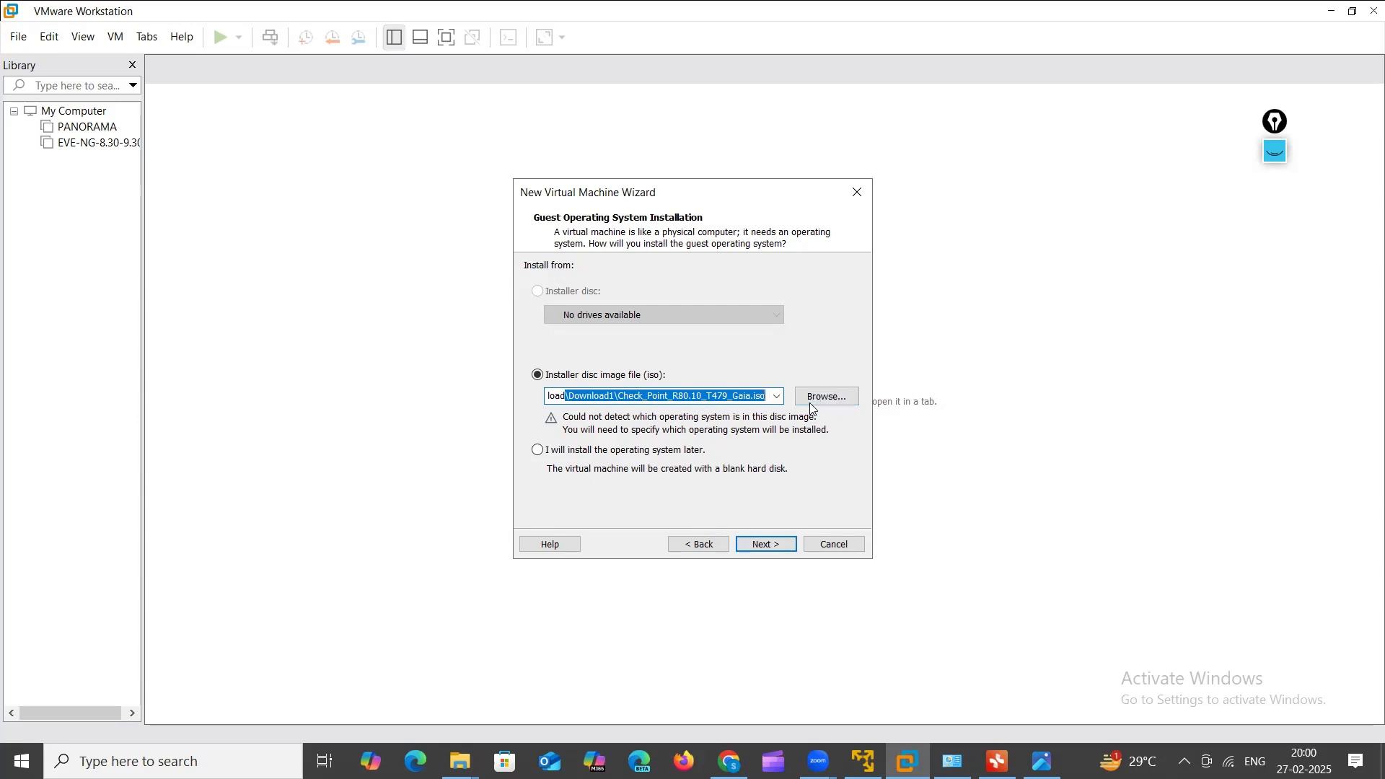
{"action": "left_click", "coordinate": [754, 545]}
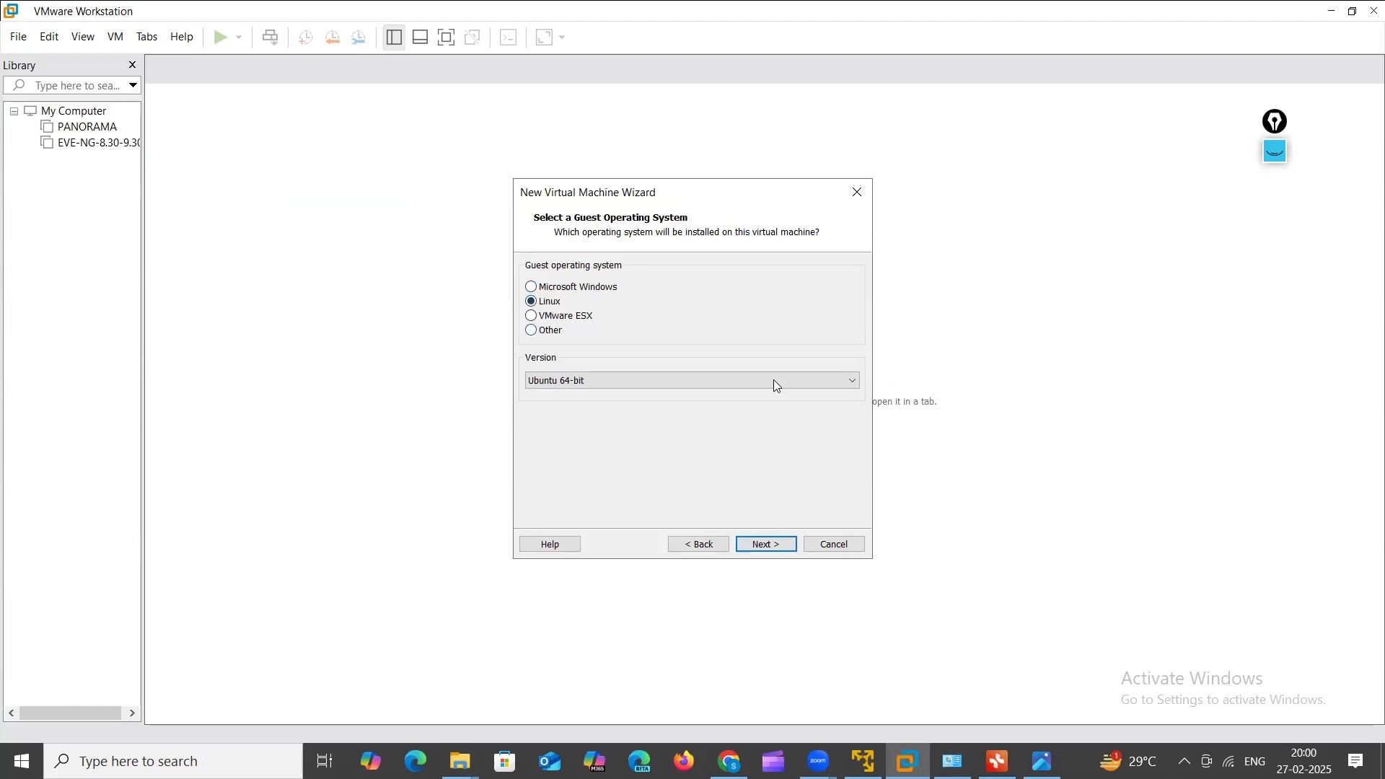
Step: Settle on Linux with the Ubuntu version after briefly trying the Other type
{"action": "left_click", "coordinate": [851, 388]}
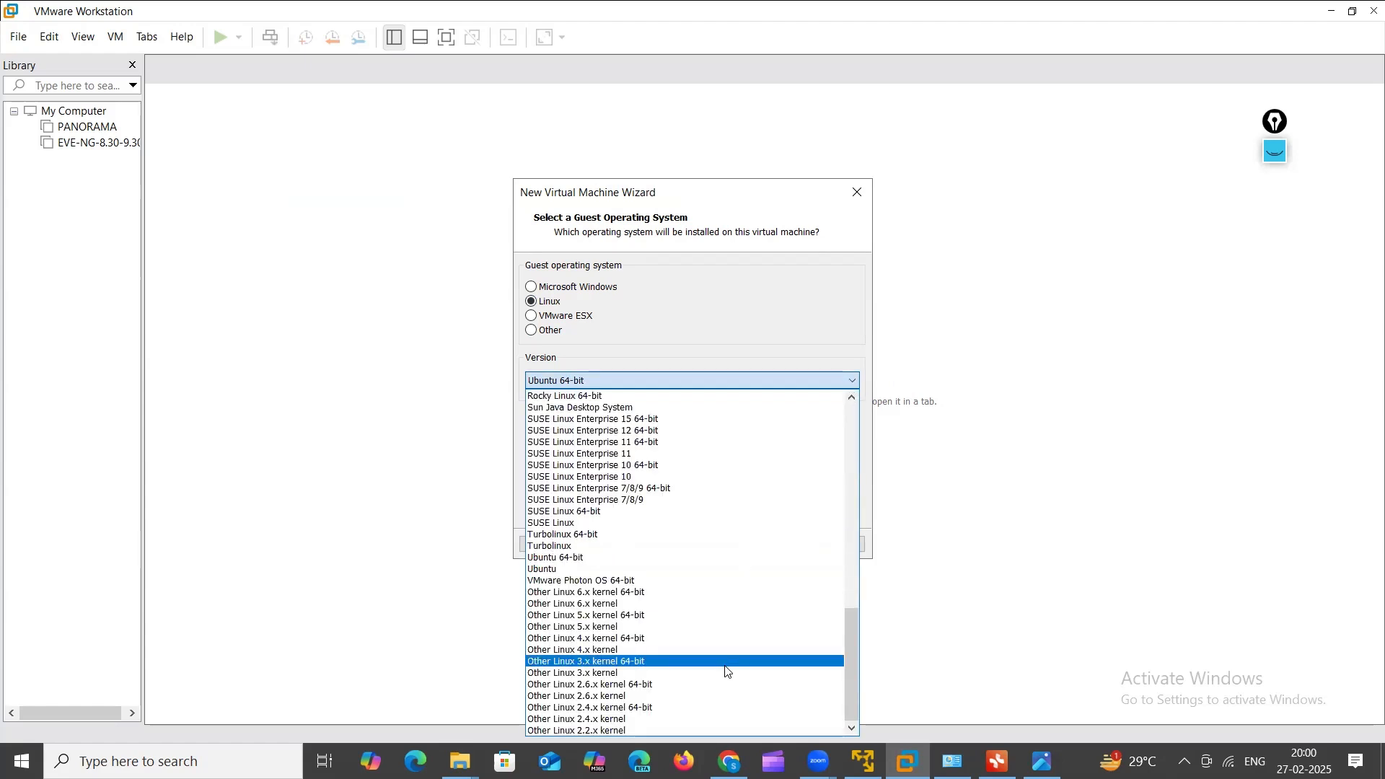
{"action": "left_click", "coordinate": [554, 333]}
{"action": "left_click", "coordinate": [554, 333]}
{"action": "left_click", "coordinate": [853, 382]}
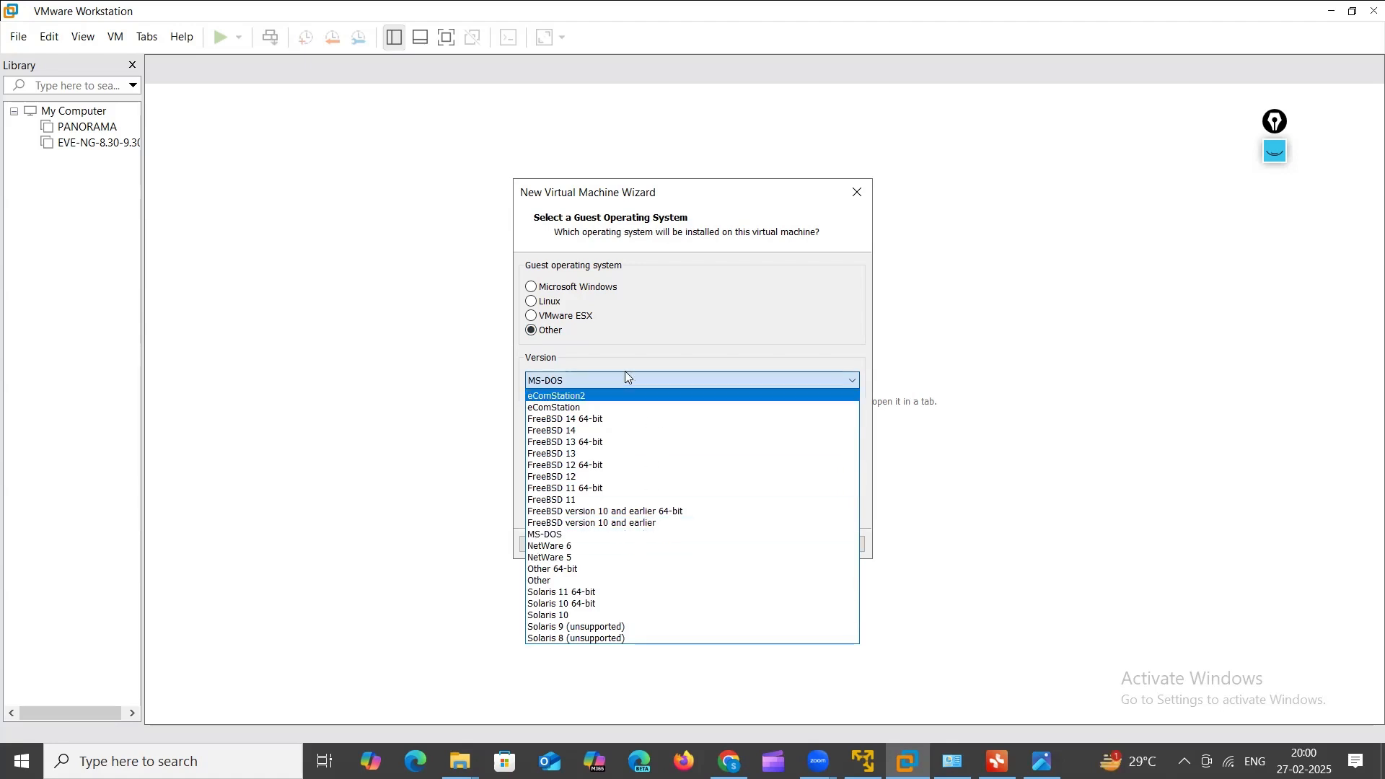
{"action": "left_click", "coordinate": [556, 309]}
{"action": "left_click", "coordinate": [556, 307]}
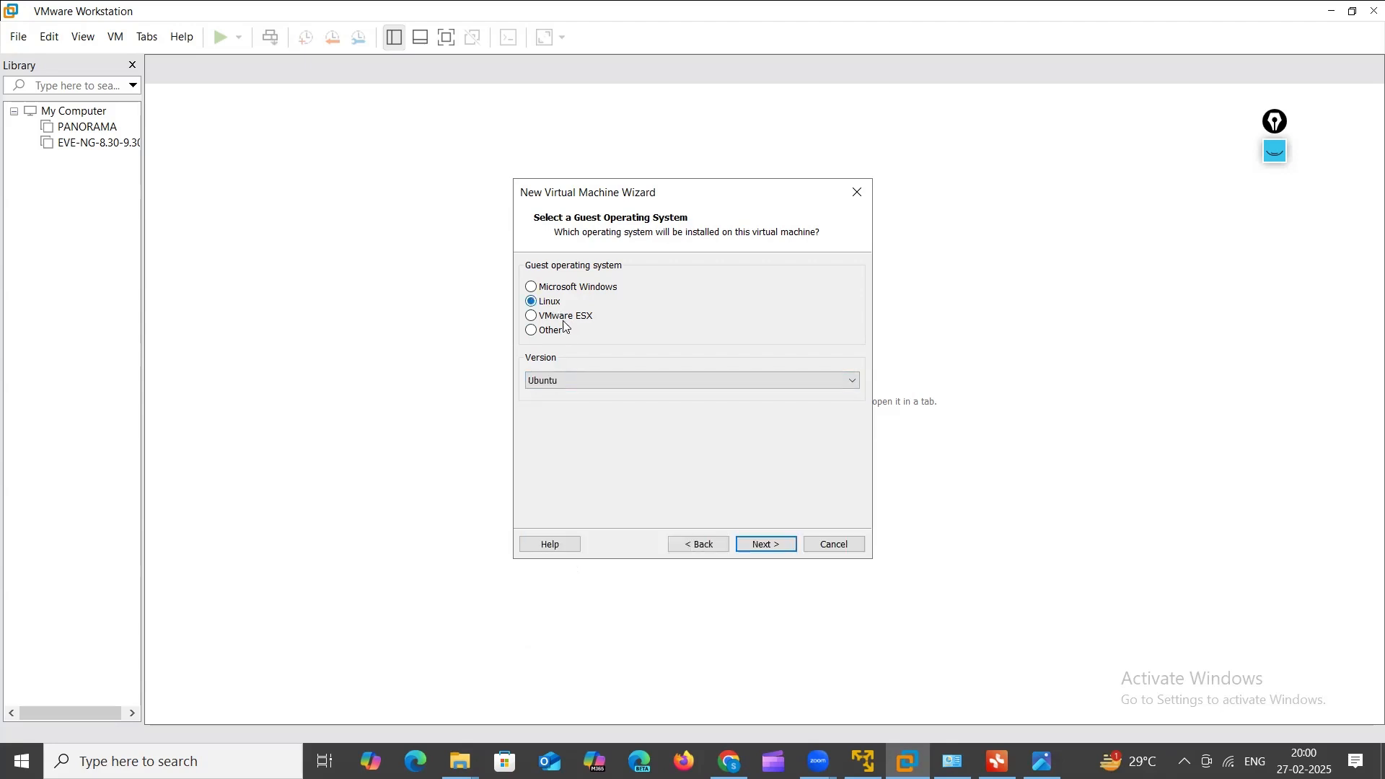
{"action": "left_click", "coordinate": [552, 332]}
{"action": "left_click", "coordinate": [551, 308]}
Step: Replace the suggested name Ubuntu with CP-FW-2-TIER-DEPLOYMENT
{"action": "left_click", "coordinate": [769, 546]}
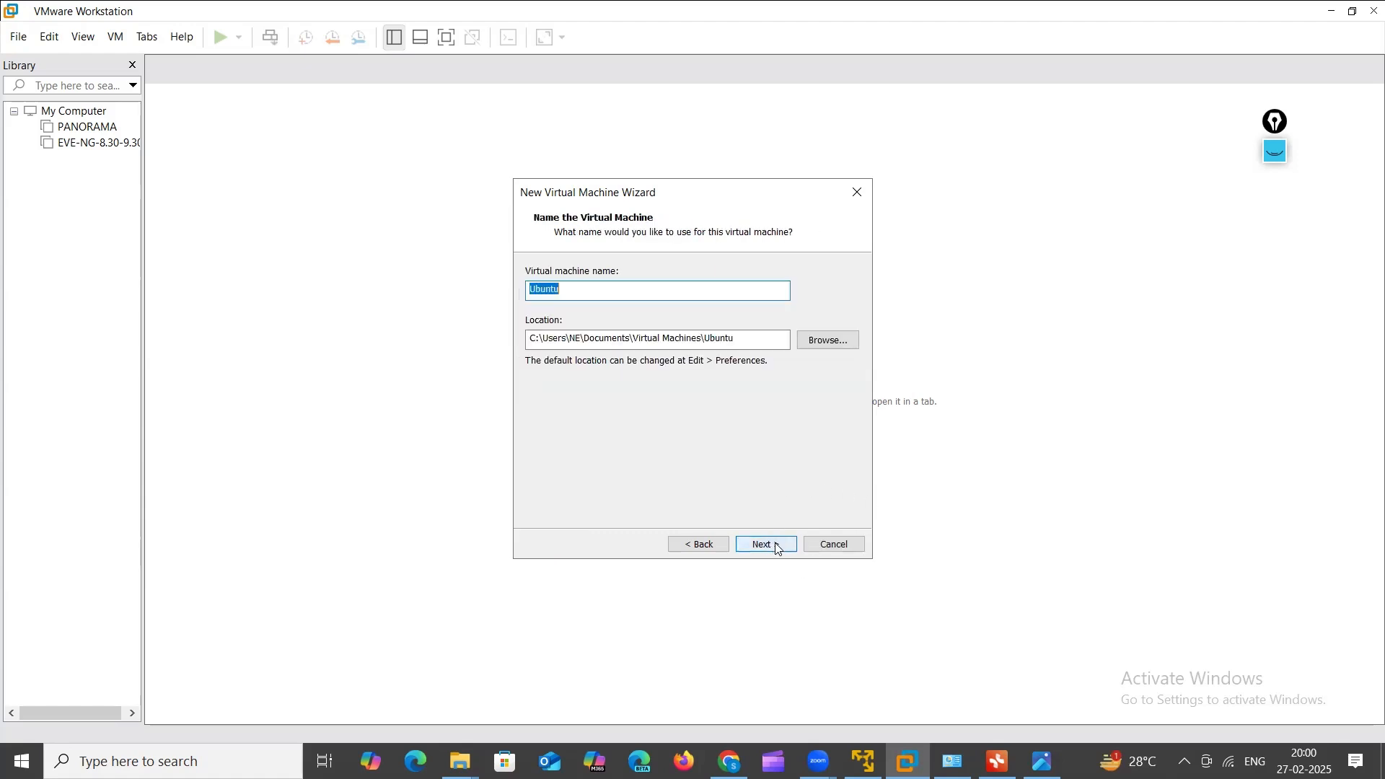
{"action": "left_click", "coordinate": [570, 291]}
{"action": "key", "text": "BackSpace"}
{"action": "key", "text": "BackSpace"}
{"action": "key", "text": "BackSpace"}
{"action": "key", "text": "BackSpace"}
{"action": "key", "text": "BackSpace"}
{"action": "key", "text": "BackSpace"}
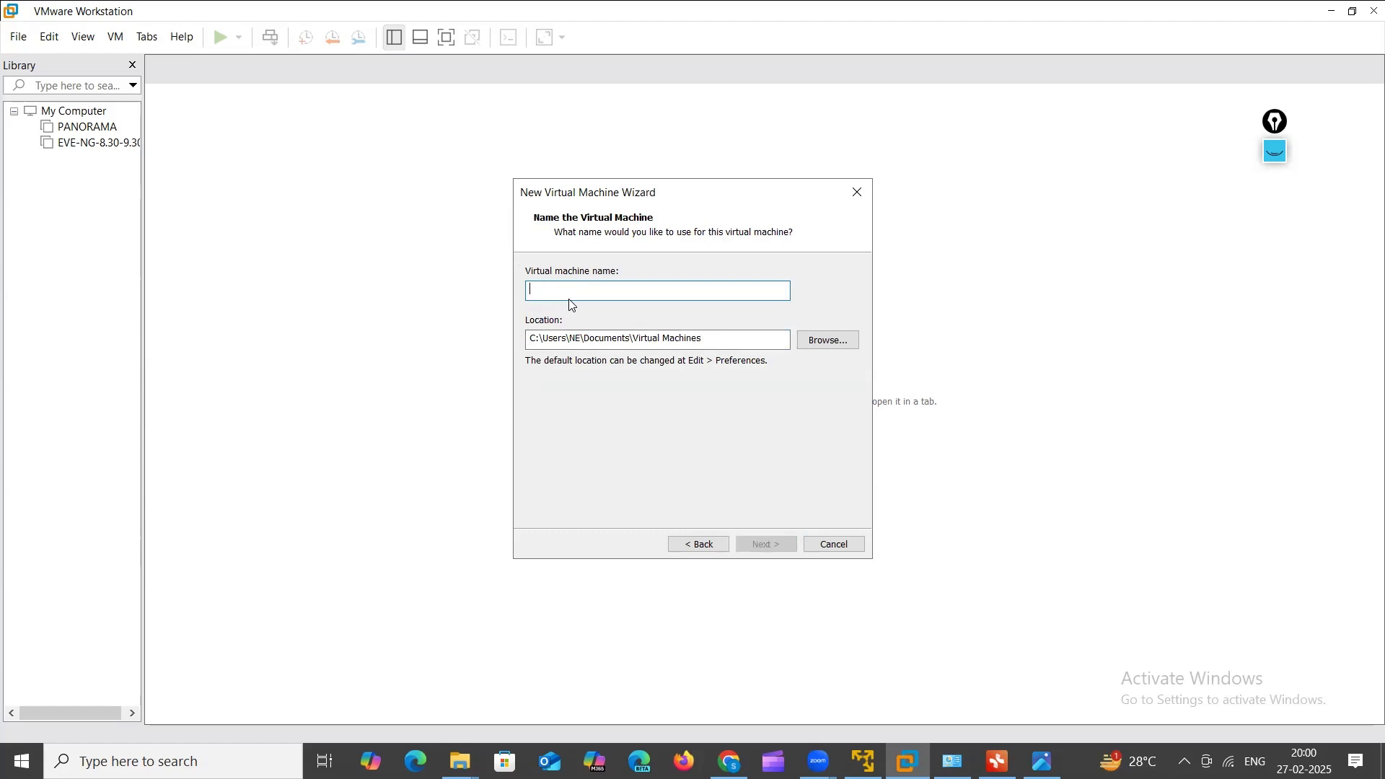
{"action": "type", "text": "CP-FW"}
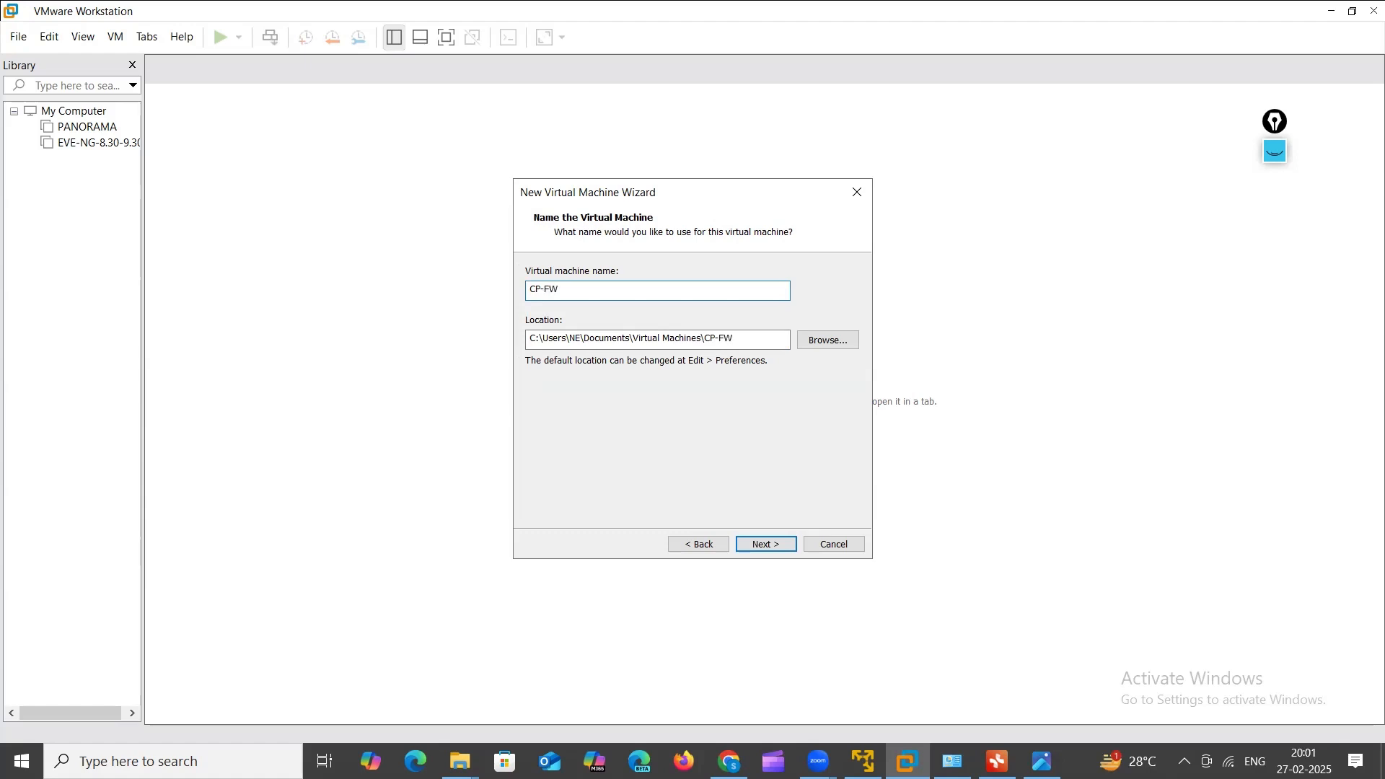
{"action": "type", "text": "-2-TIER-DEPLOYMENT"}
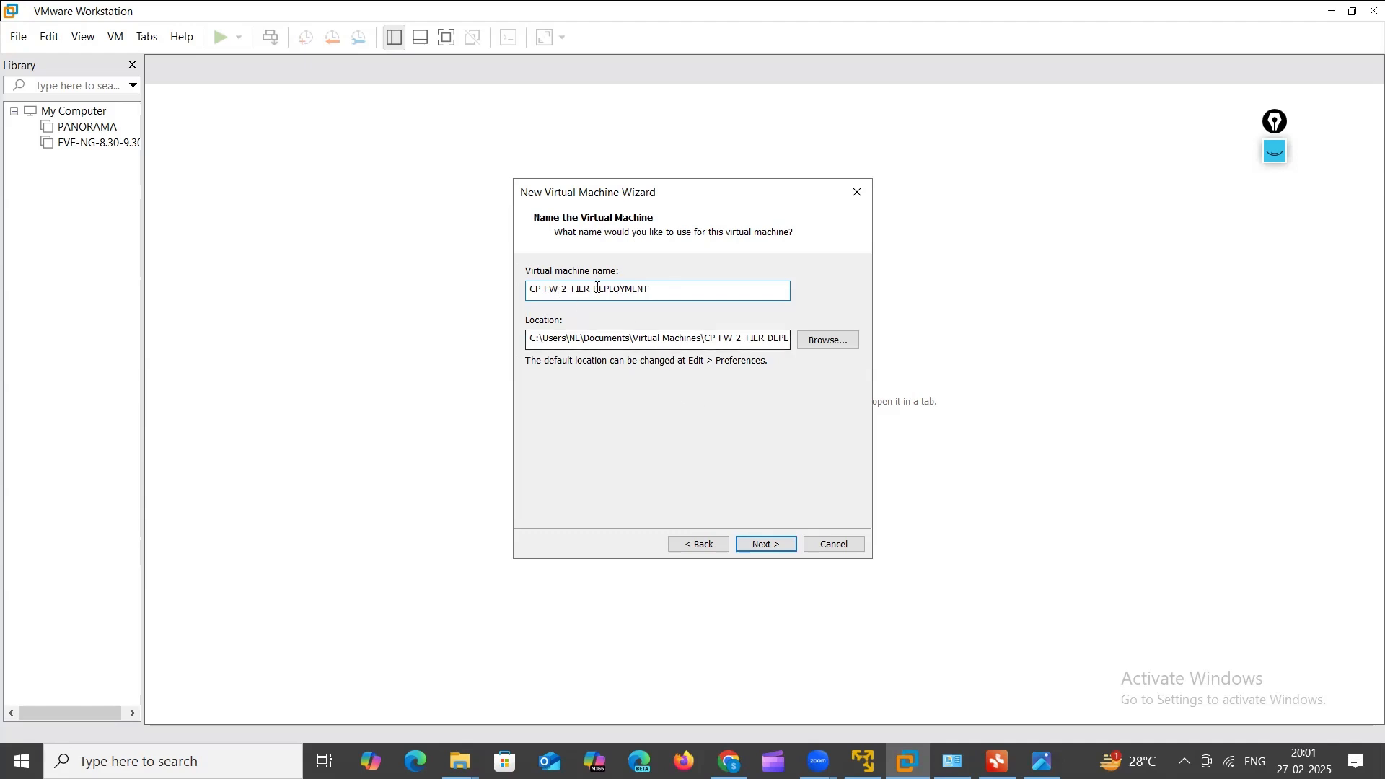
Step: Set a 200 GB maximum disk size stored as a single file, then proceed to the summary
{"action": "left_click", "coordinate": [767, 544]}
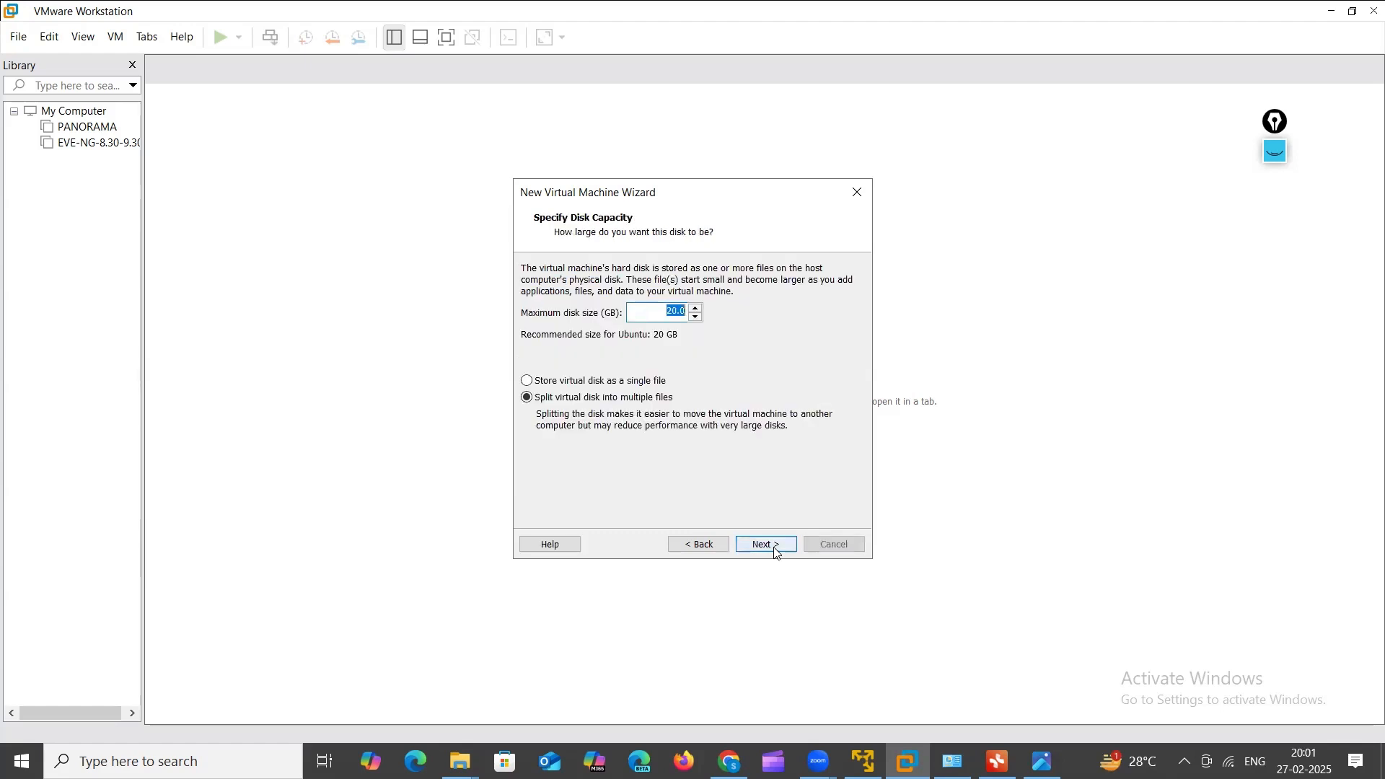
{"action": "left_click", "coordinate": [671, 312]}
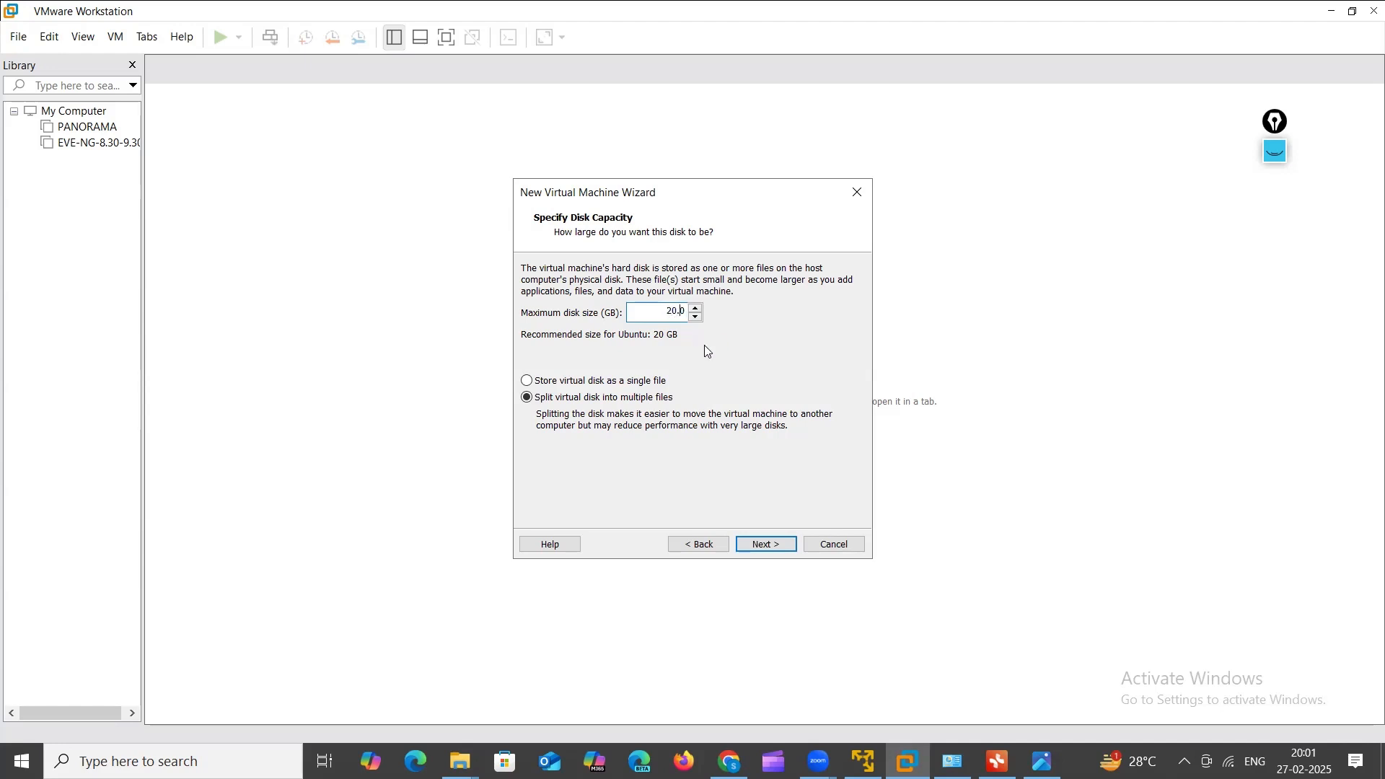
{"action": "key", "text": "BackSpace"}
{"action": "key", "text": "BackSpace"}
{"action": "key", "text": "BackSpace"}
{"action": "key", "text": "BackSpace"}
{"action": "type", "text": "200"}
{"action": "left_click", "coordinate": [583, 386]}
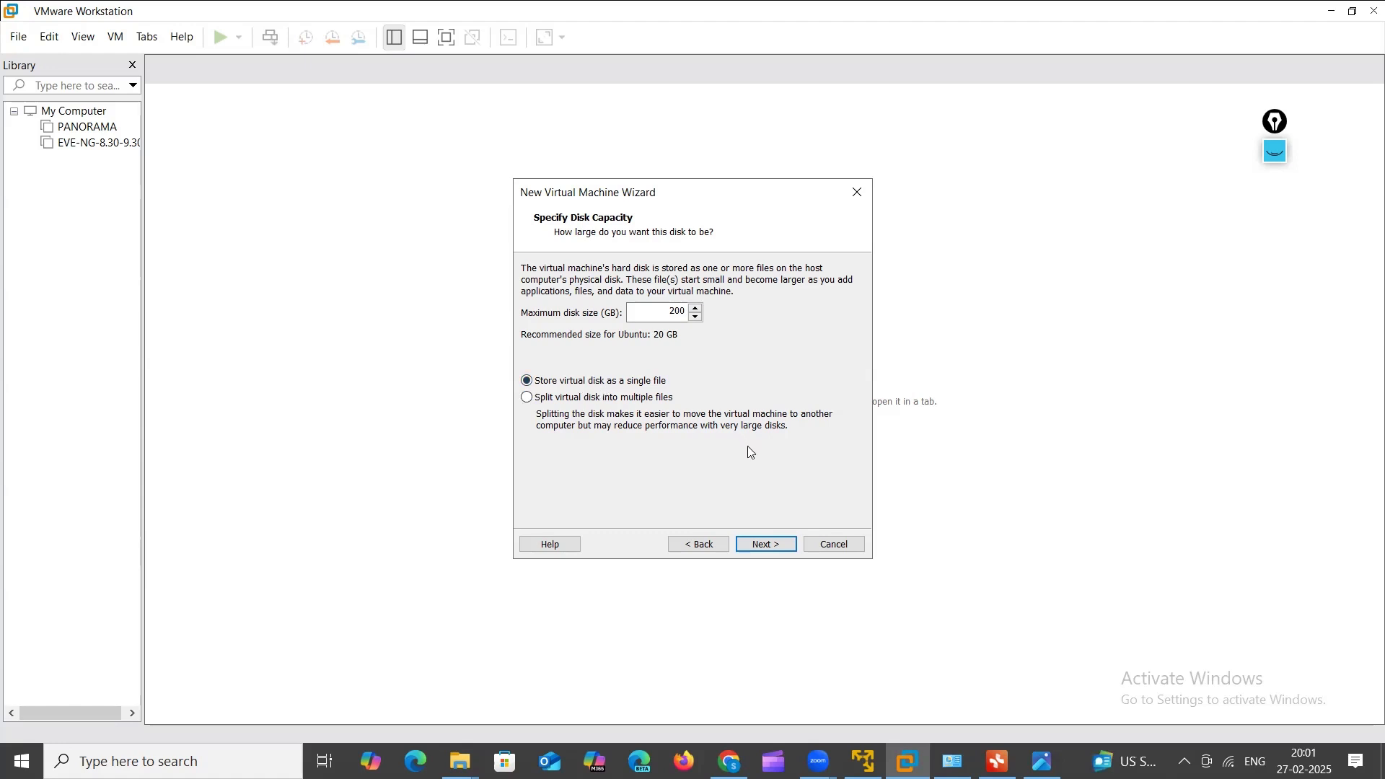
{"action": "left_click", "coordinate": [767, 549]}
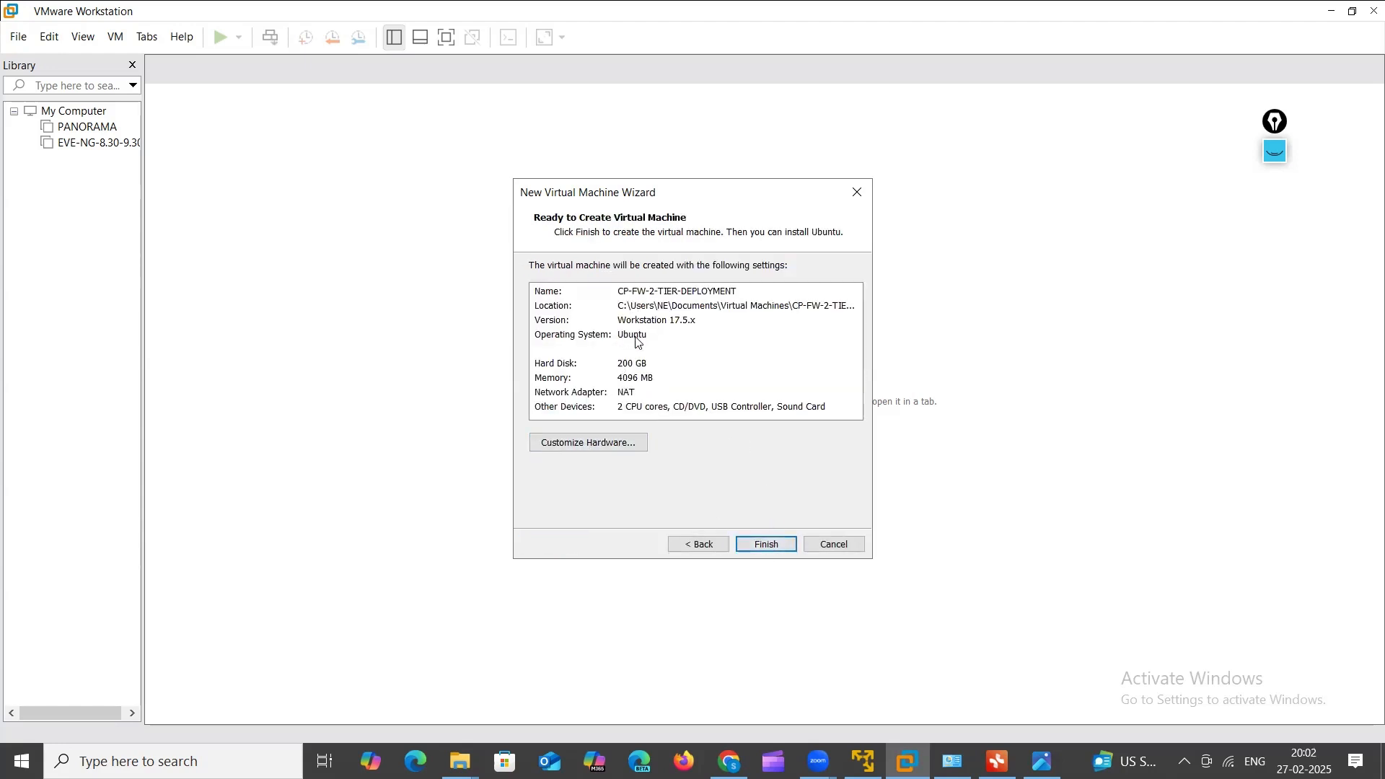
Step: Review the memory and other devices summary entries, then open Customize Hardware
{"action": "left_click", "coordinate": [625, 382]}
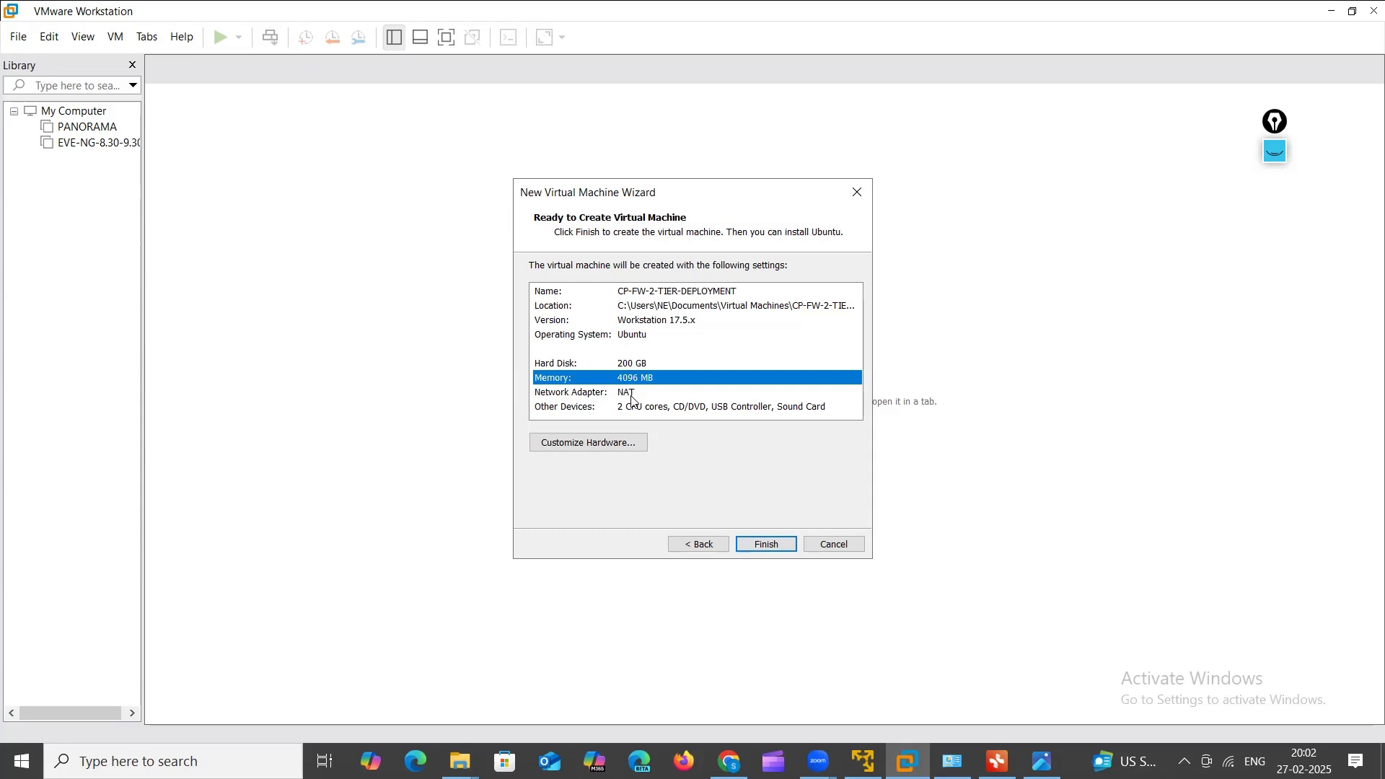
{"action": "left_click", "coordinate": [632, 410]}
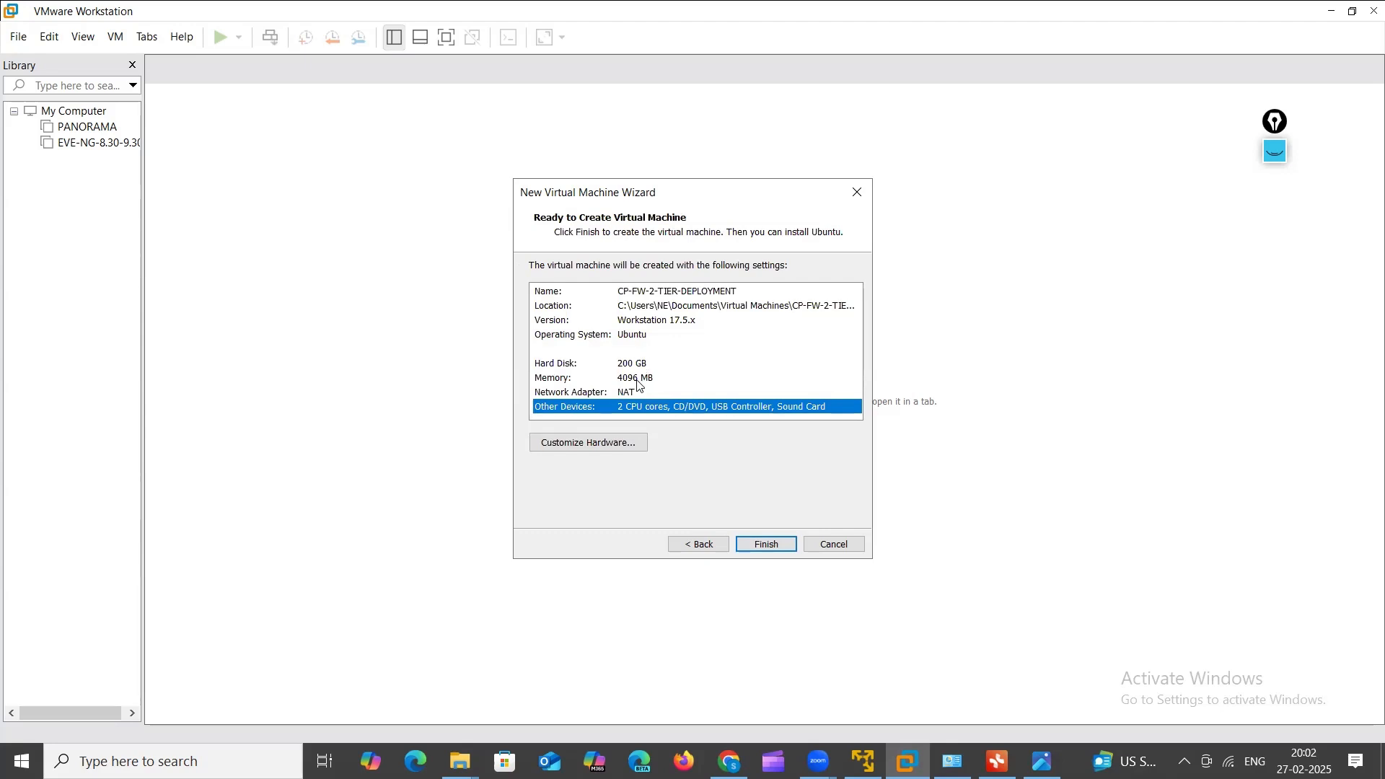
{"action": "left_click", "coordinate": [597, 443]}
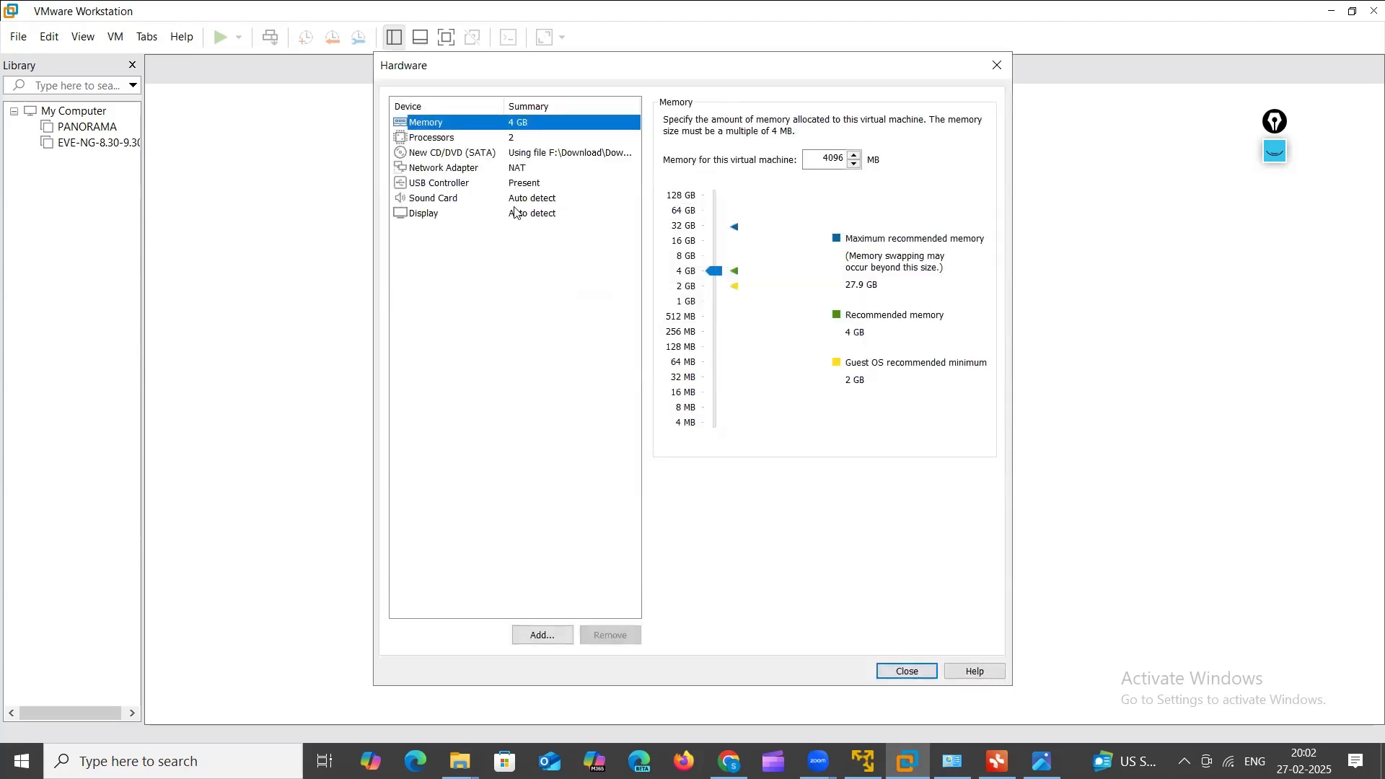
Step: Set the number of processors to 4 and raise memory to 17560 MB
{"action": "left_click", "coordinate": [507, 140]}
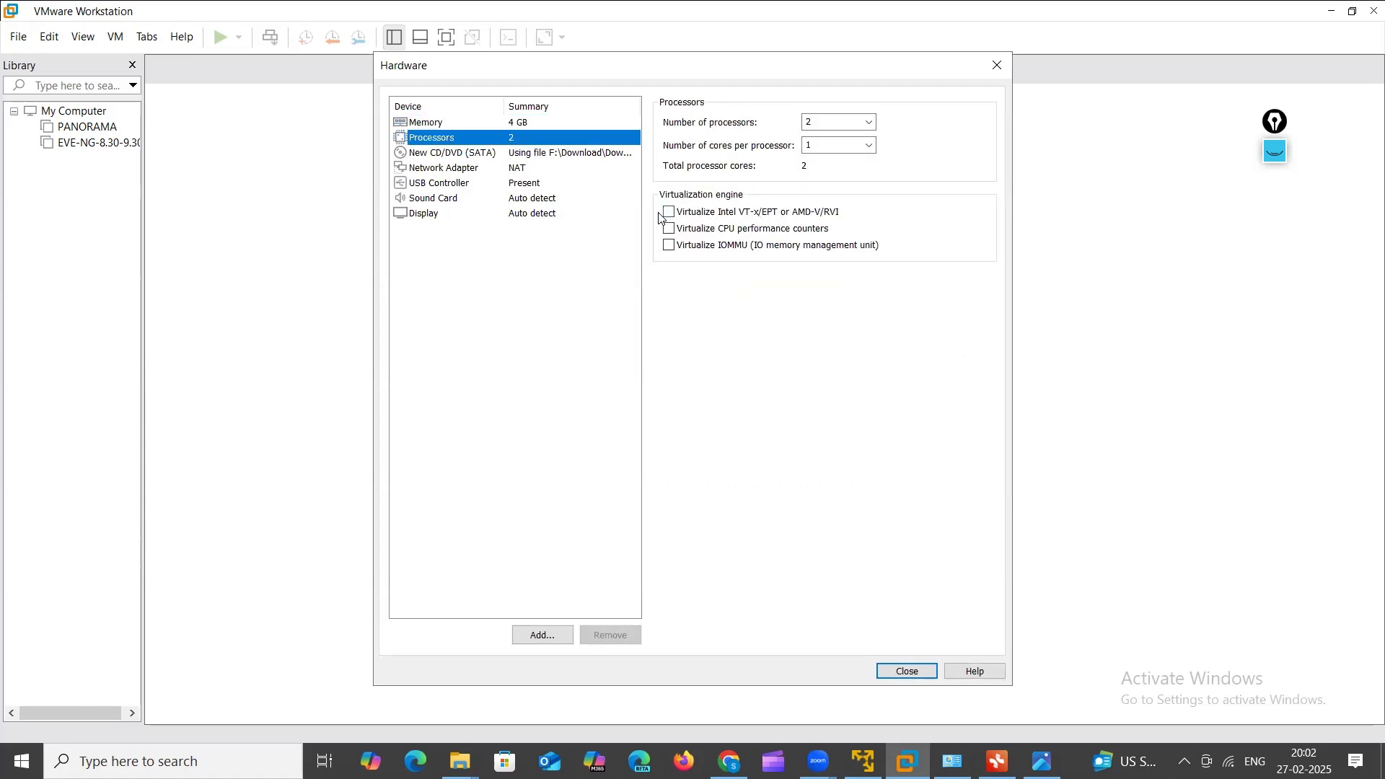
{"action": "left_click", "coordinate": [870, 123]}
{"action": "left_click", "coordinate": [826, 164]}
{"action": "left_click", "coordinate": [534, 122]}
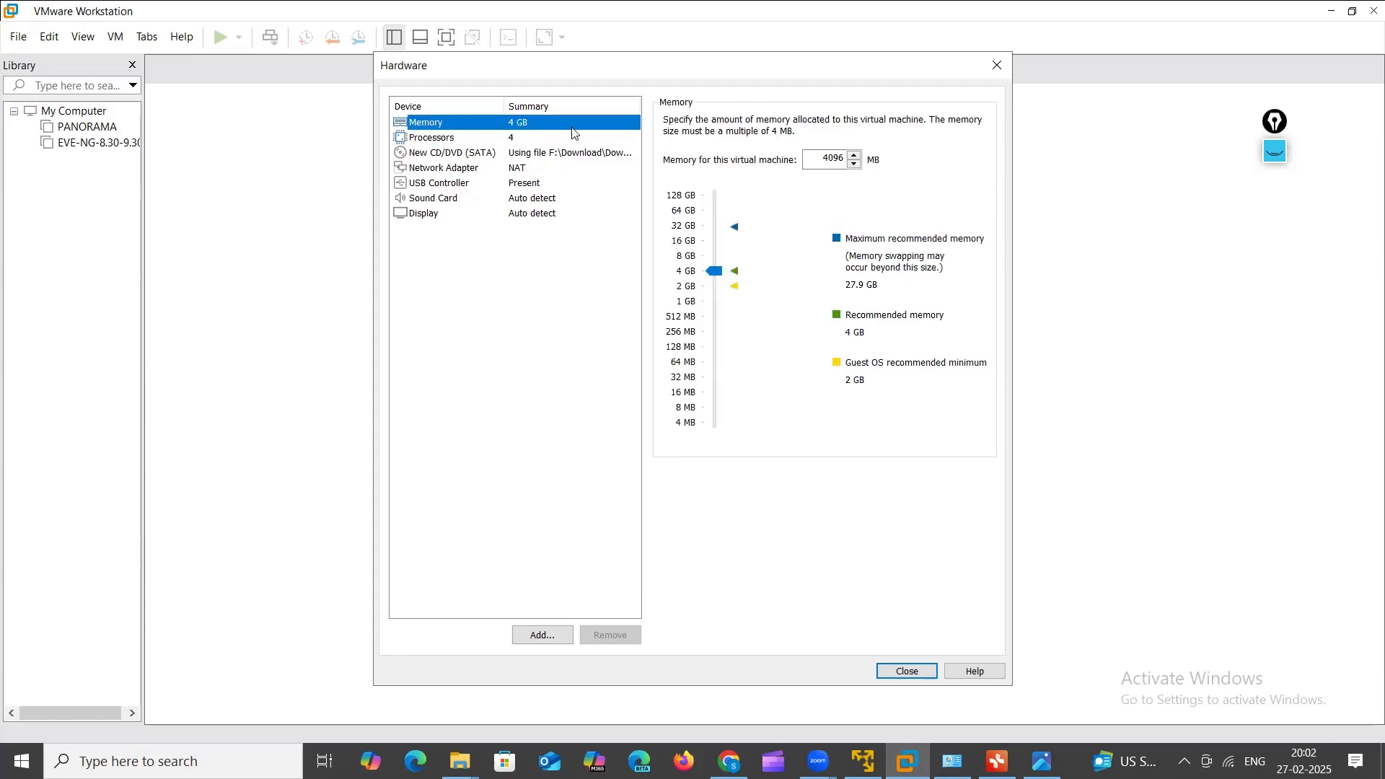
{"action": "left_click_drag", "start_coordinate": [718, 281], "coordinate": [718, 248]}
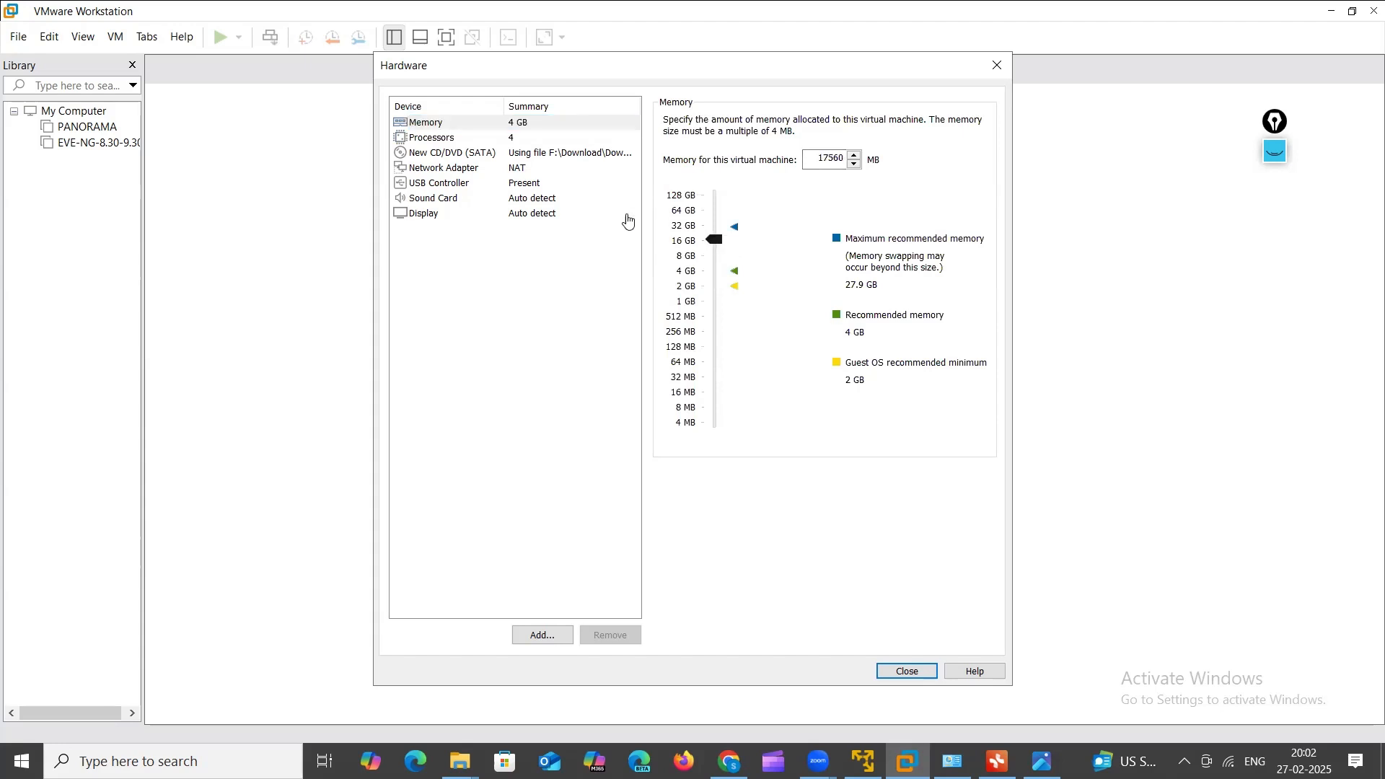
{"action": "left_click", "coordinate": [538, 170]}
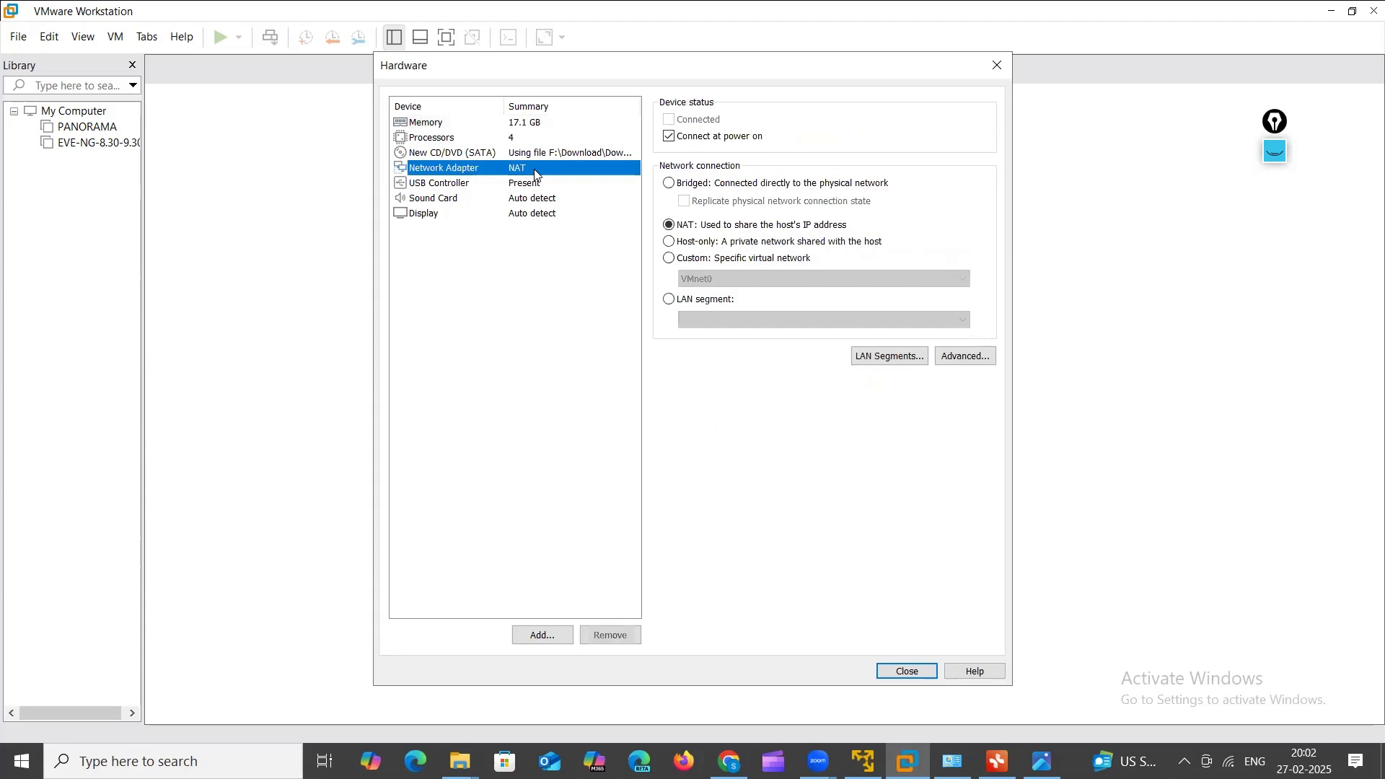
Step: Switch the network adapter from NAT to Bridged, then recheck memory and processor settings
{"action": "left_click", "coordinate": [671, 185]}
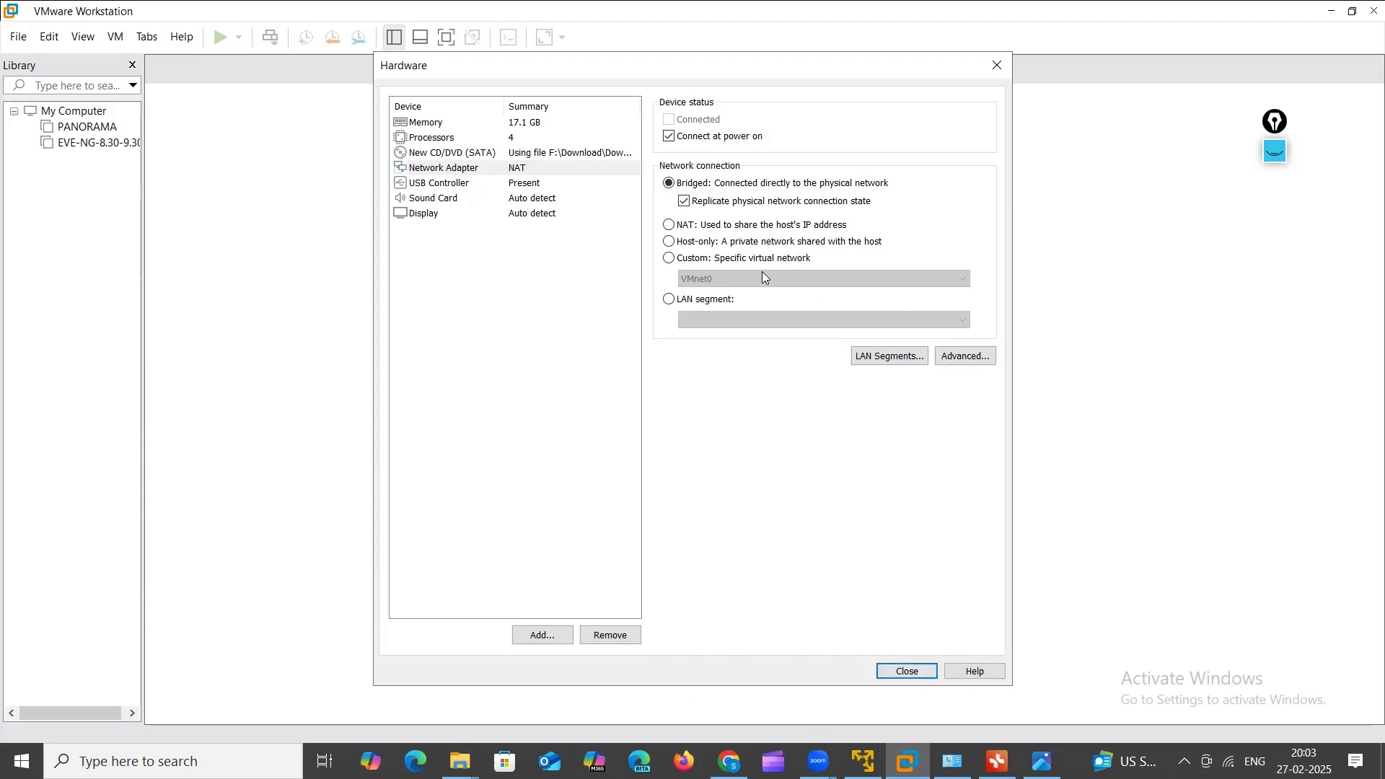
{"action": "left_click", "coordinate": [517, 124]}
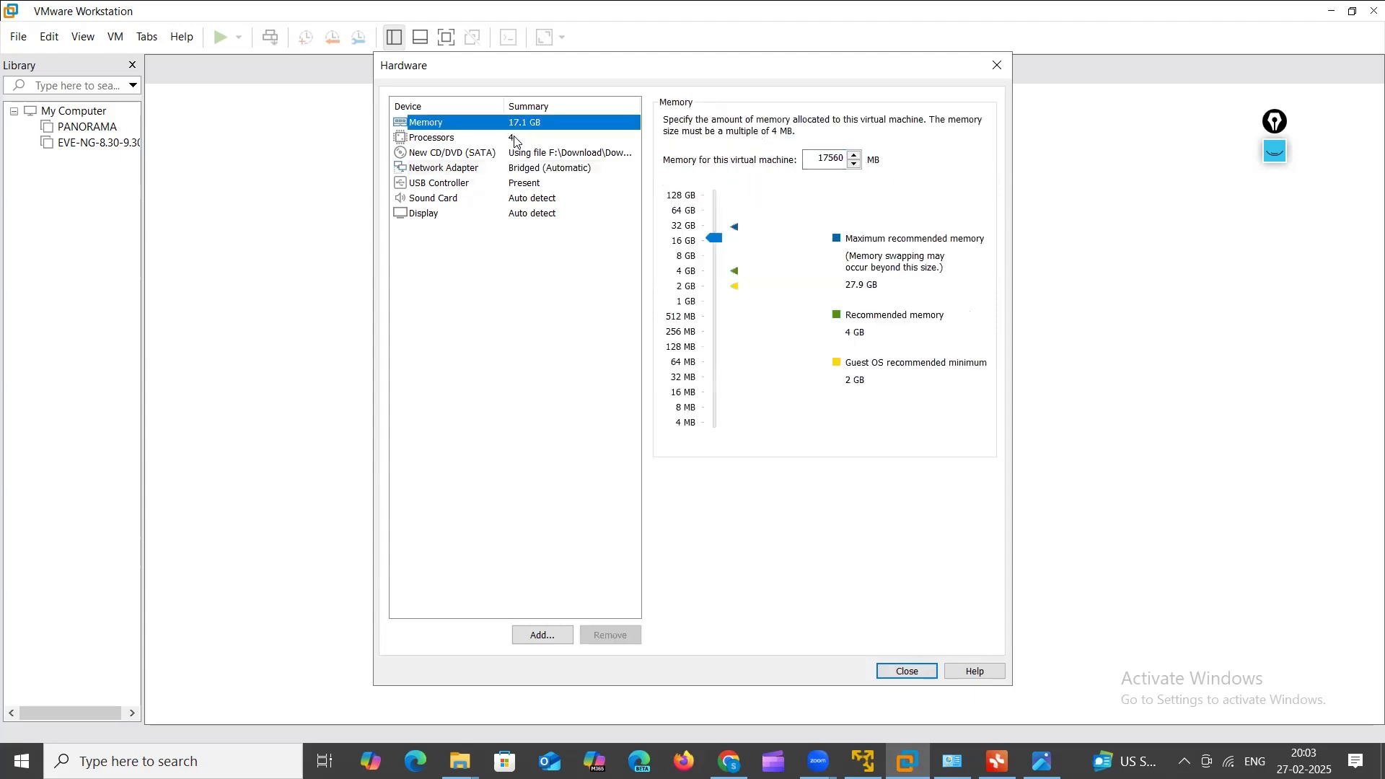
{"action": "left_click", "coordinate": [517, 139]}
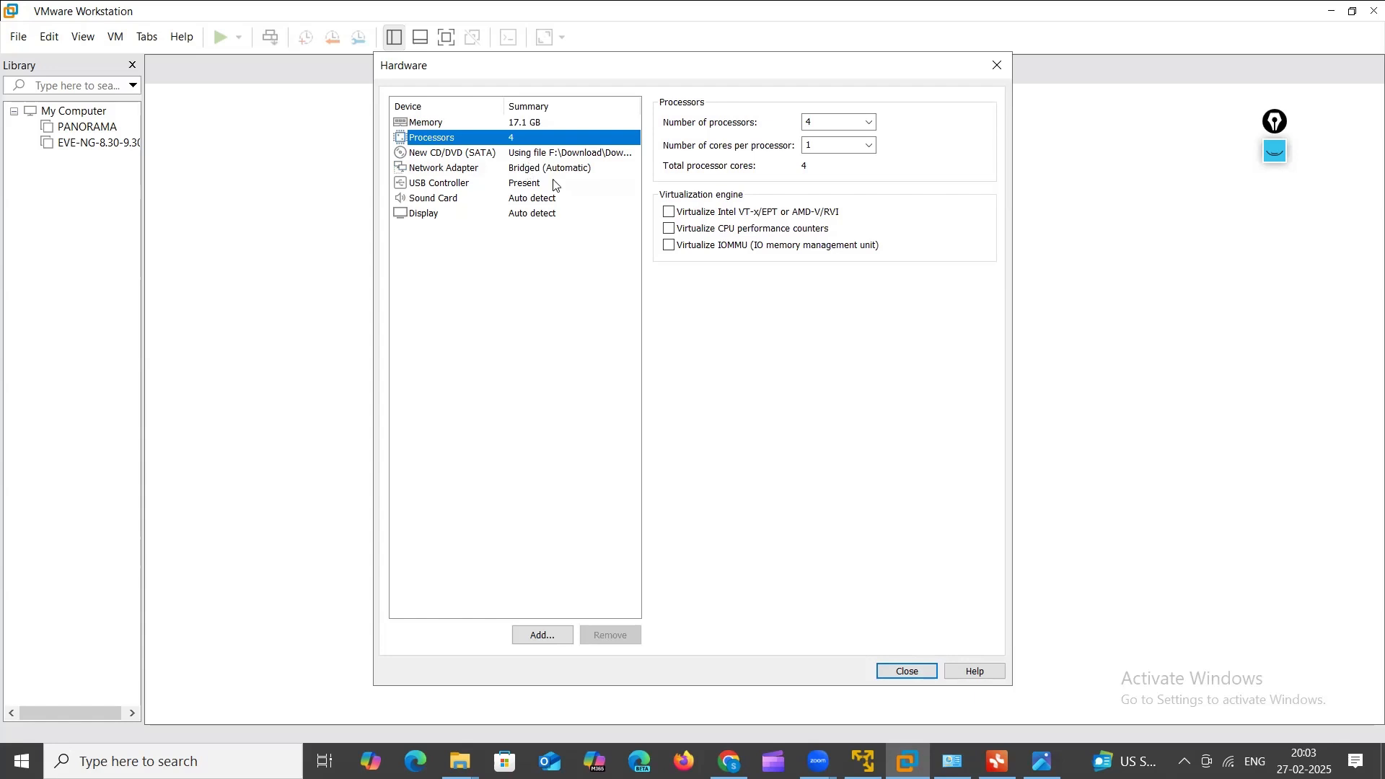
Step: Enable Intel VT-x/EPT or AMD-V/RVI virtualization and close the hardware dialog
{"action": "left_click", "coordinate": [668, 212]}
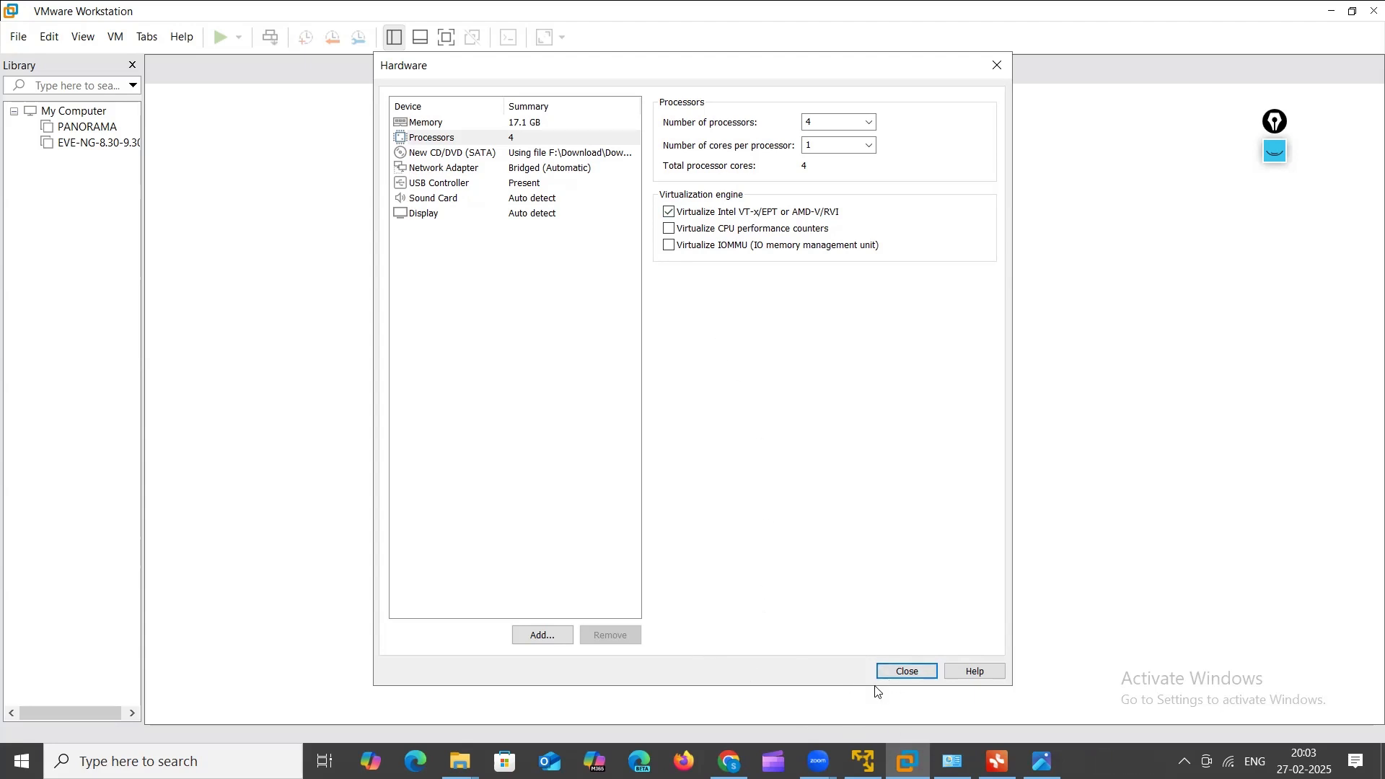
{"action": "left_click", "coordinate": [893, 674]}
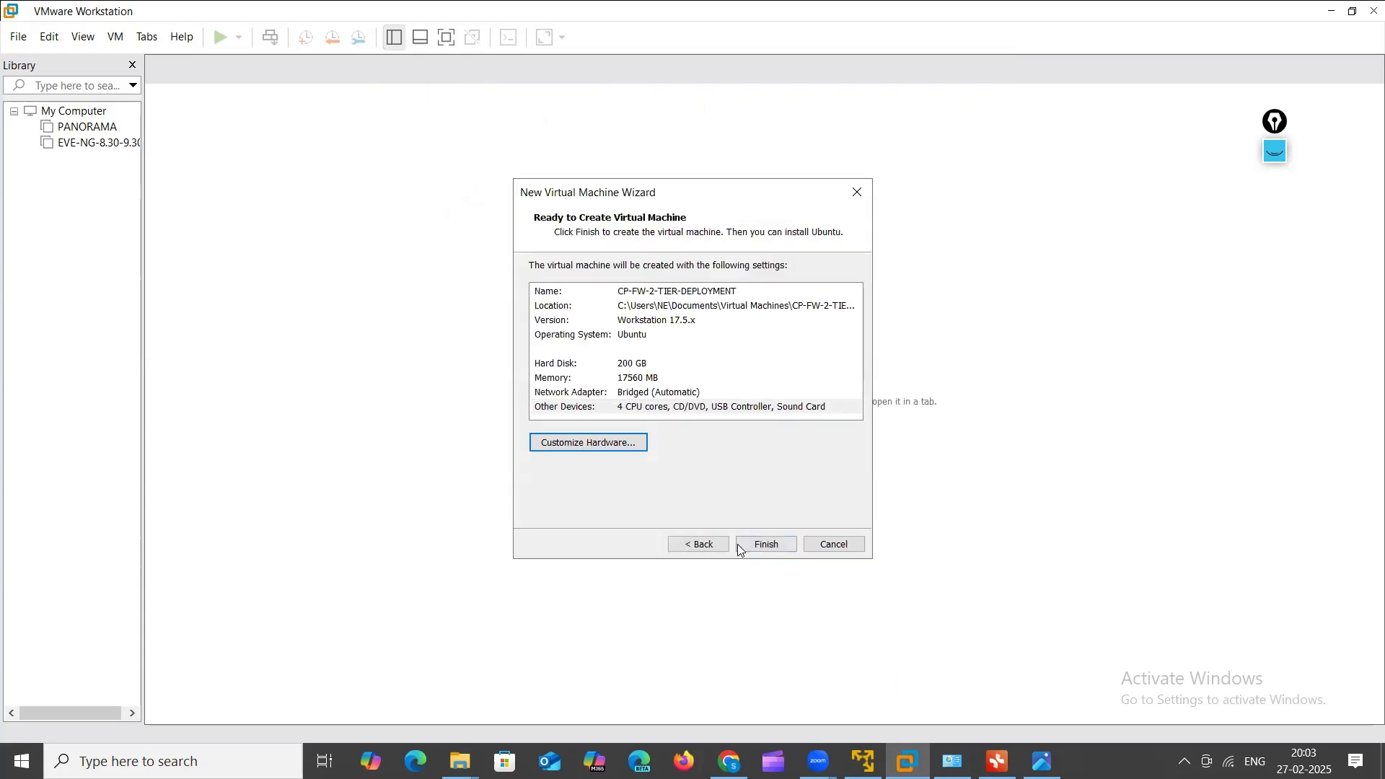
Step: Finish the wizard so CP-FW-2-TIER-DEPLOYMENT is created in the library
{"action": "left_click", "coordinate": [763, 549]}
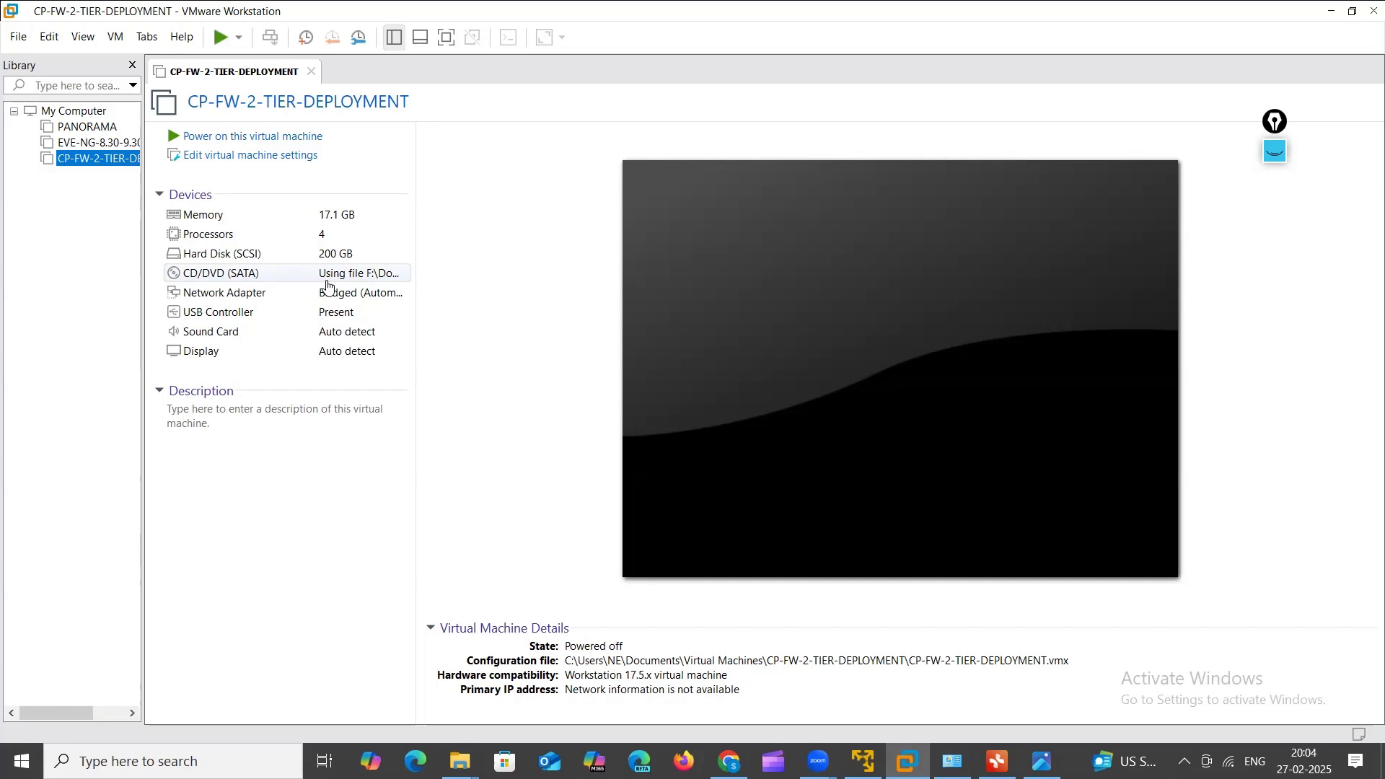
Step: Power on CP-FW-2-TIER-DEPLOYMENT and boot 'Install Gaia on this system' from the R80.10 menu
{"action": "left_click", "coordinate": [243, 137]}
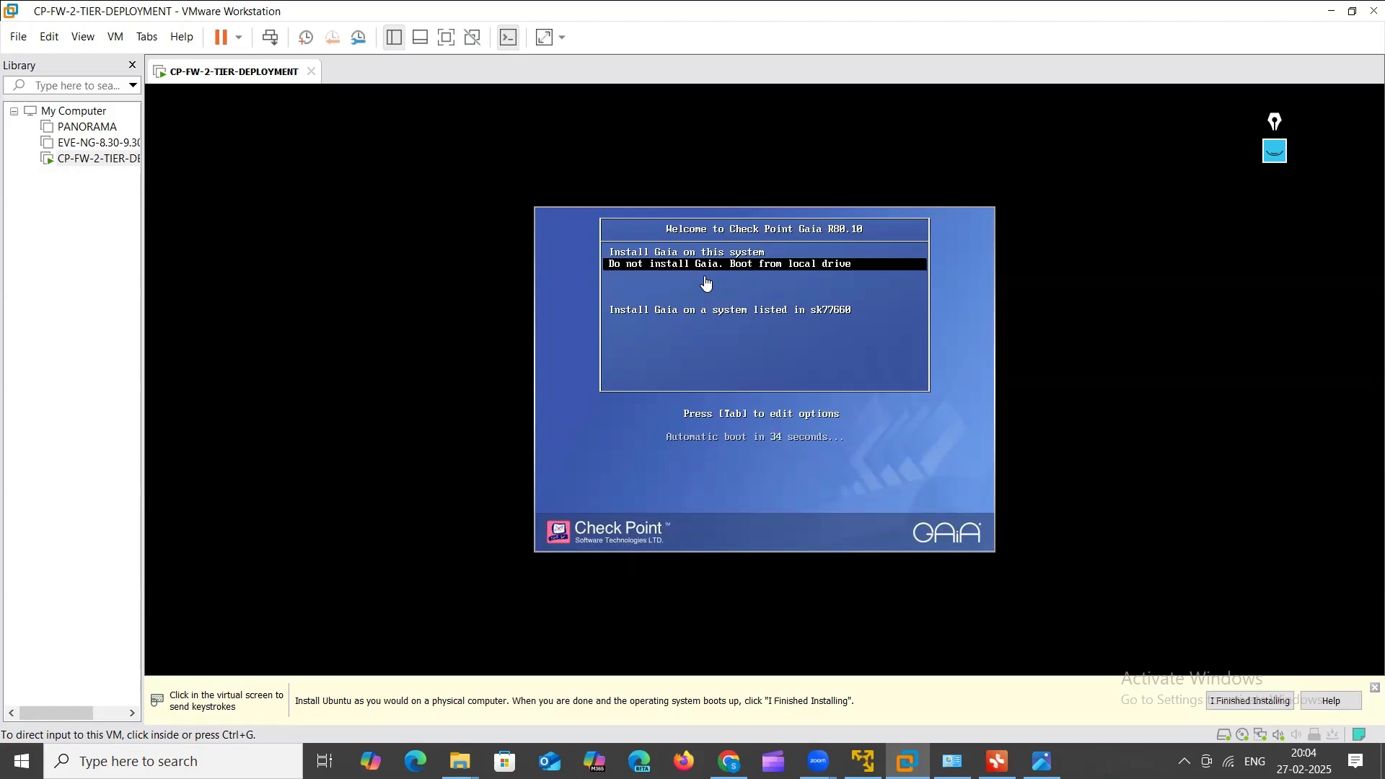
{"action": "left_click", "coordinate": [706, 283]}
{"action": "key", "text": "Up"}
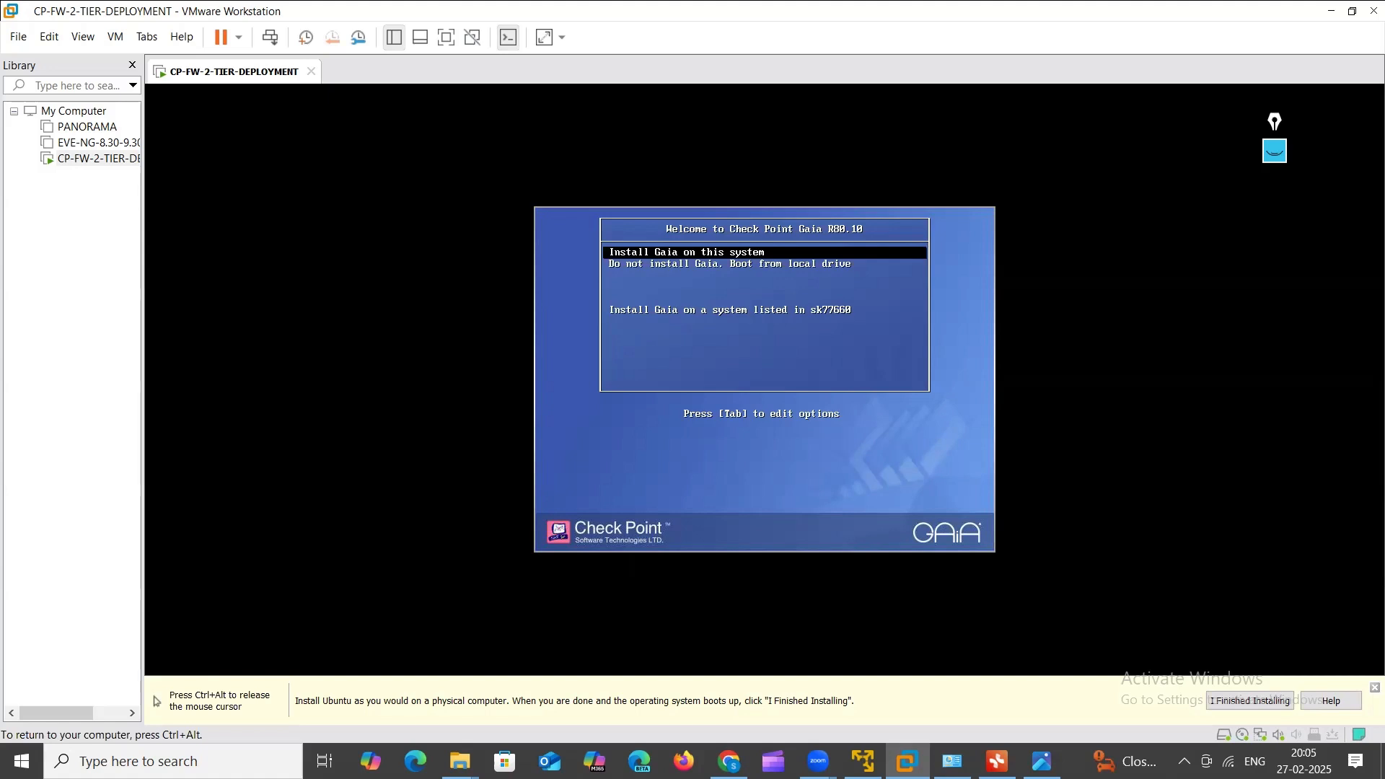
{"action": "key", "text": "Return"}
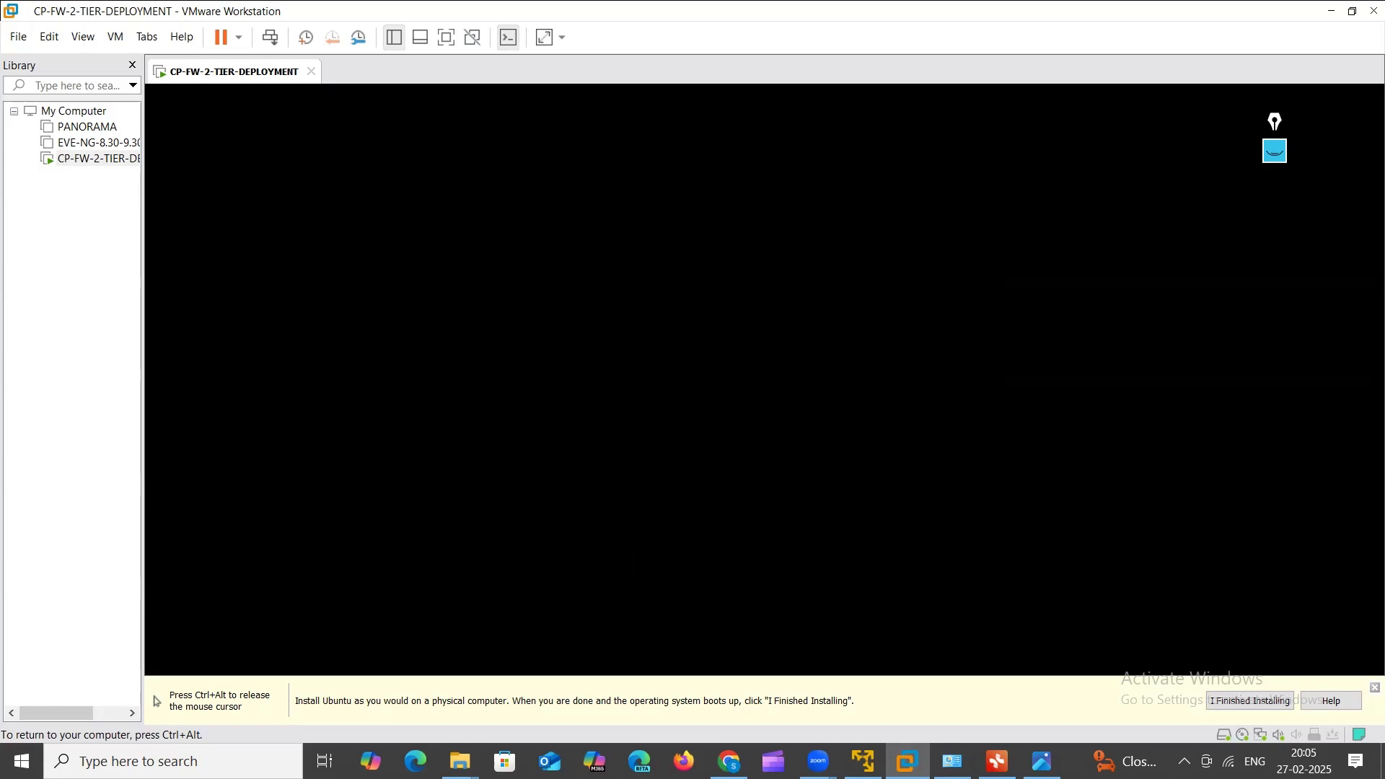
Step: Release keyboard and mouse control to the host while the Gaia installer loads
{"action": "key", "text": "ctrl+alt"}
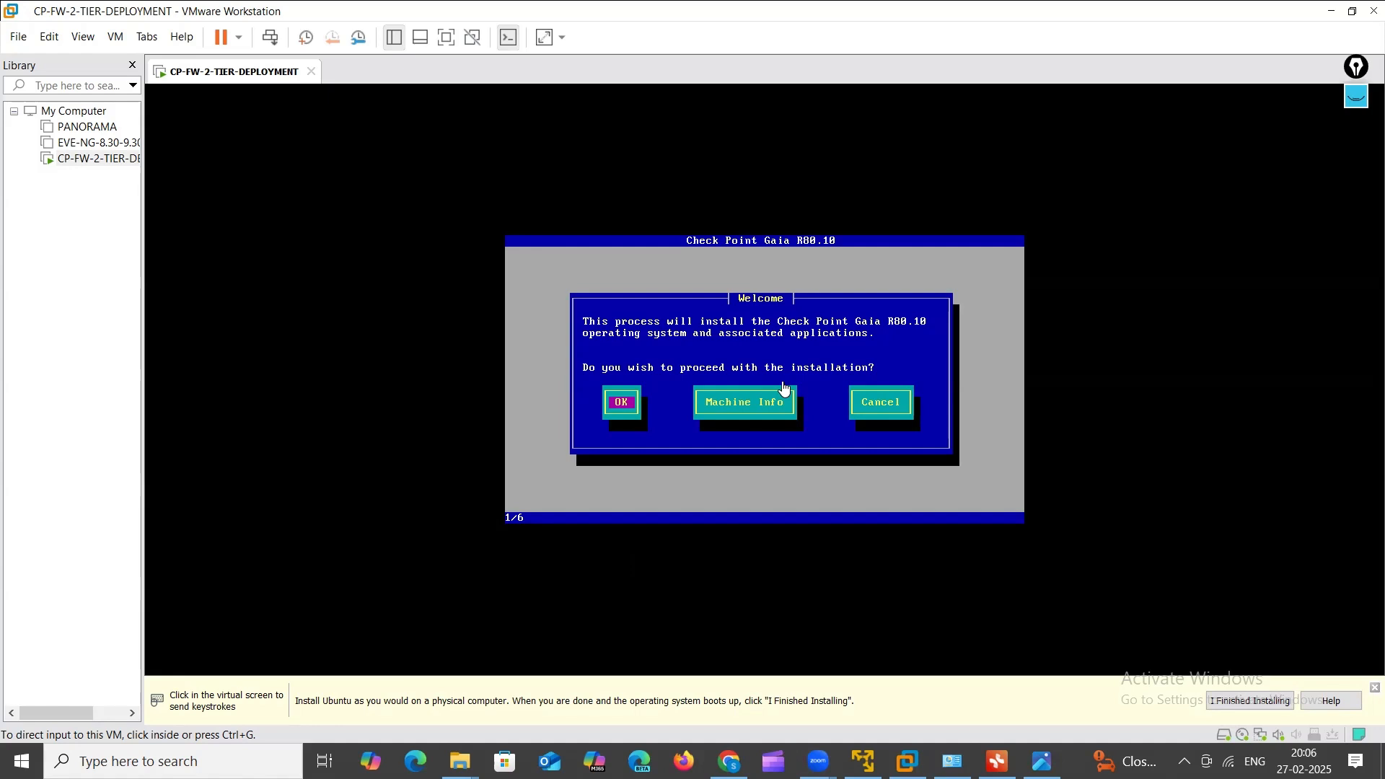
Step: Confirm the Gaia welcome prompt and accept the US keyboard layout
{"action": "left_click", "coordinate": [633, 404]}
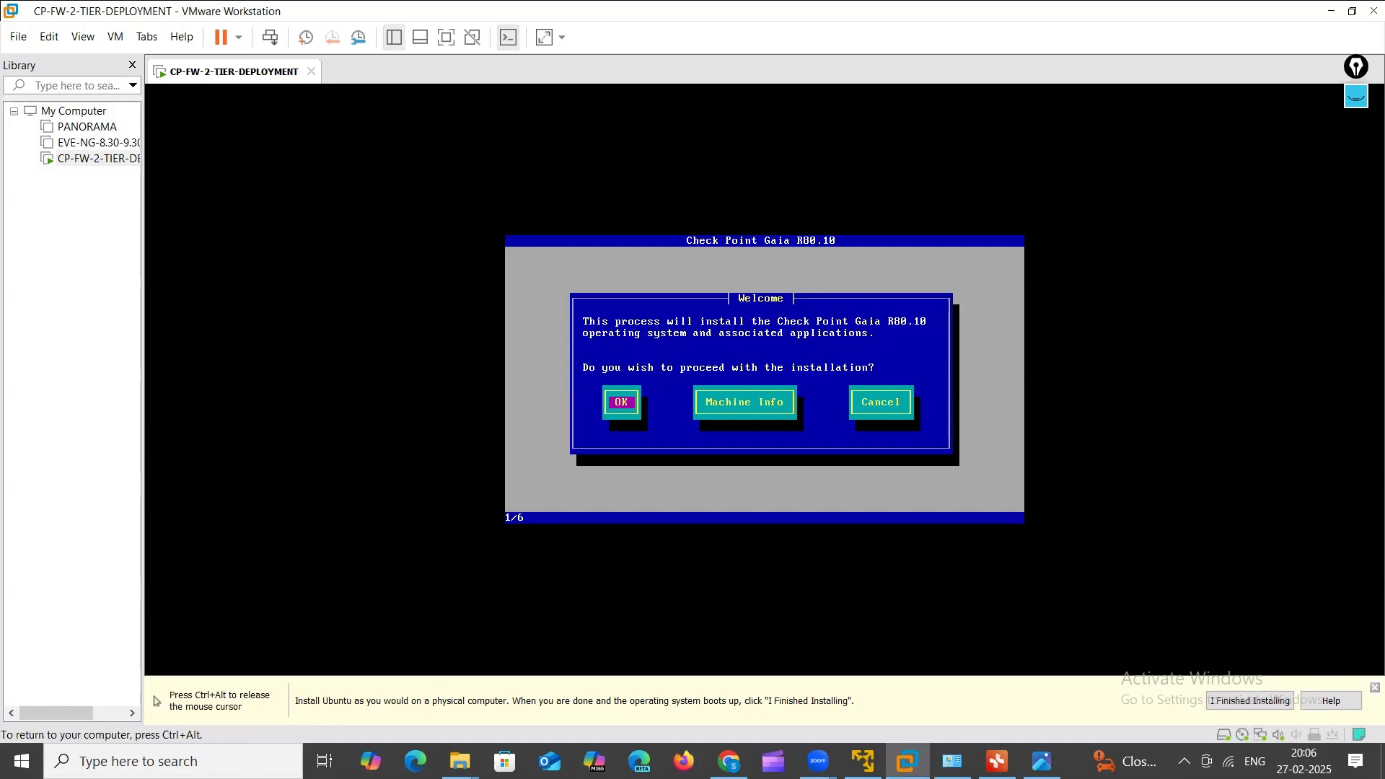
{"action": "key", "text": "Return"}
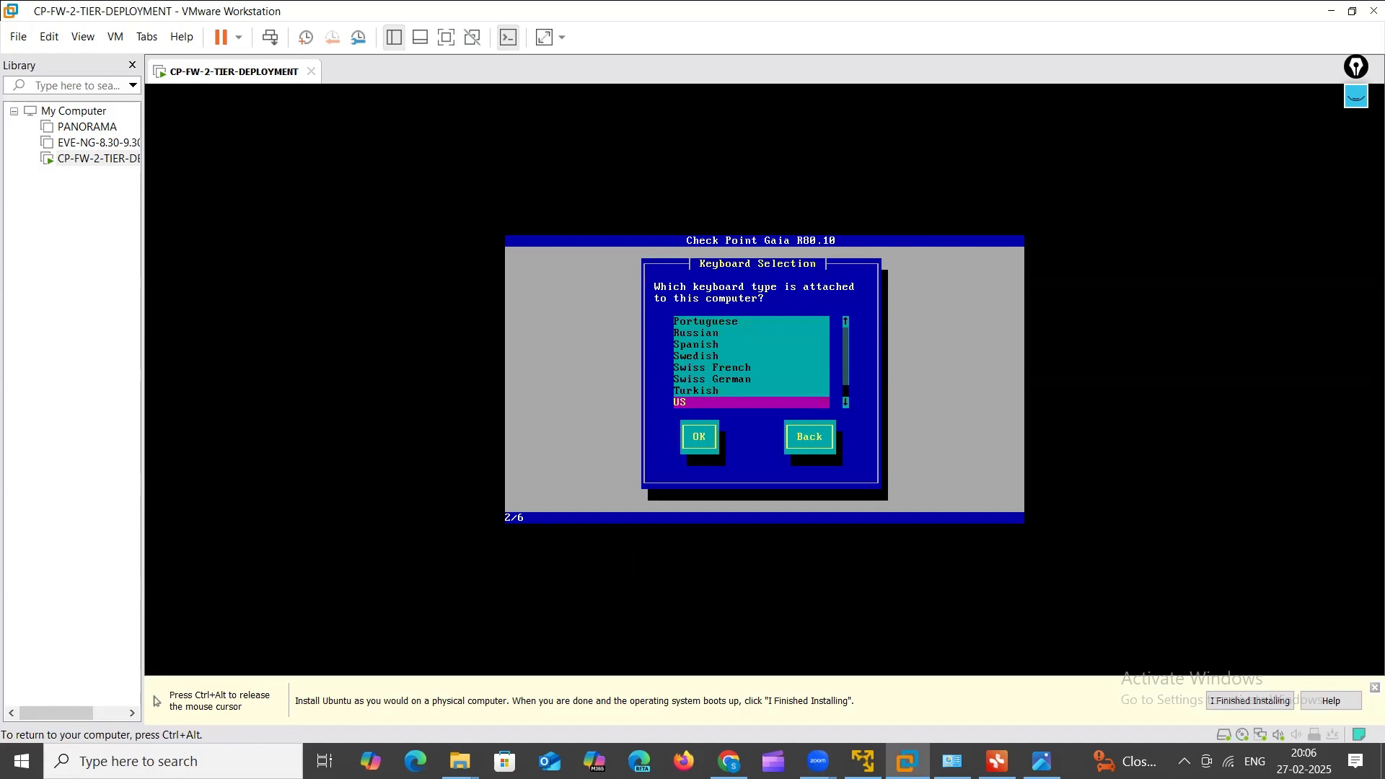
{"action": "key", "text": "Return"}
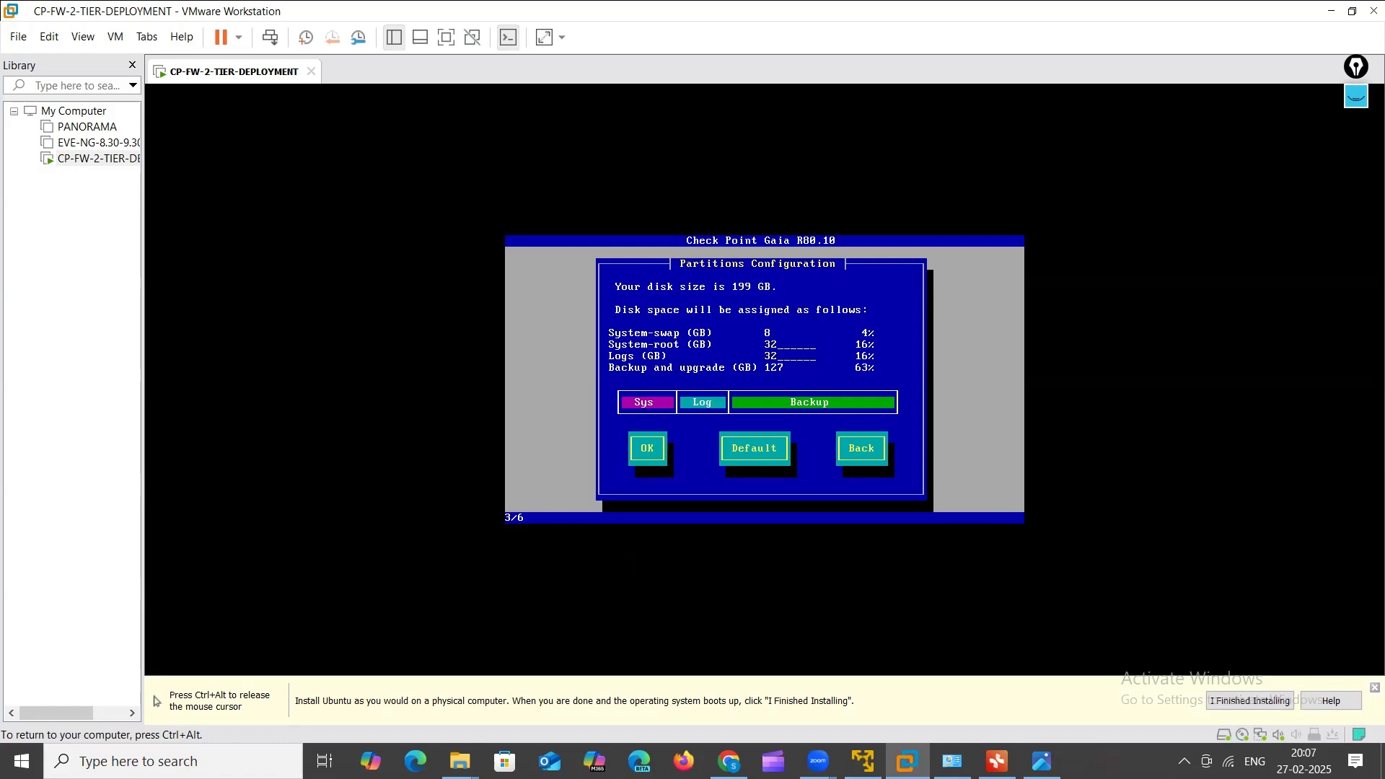
{"action": "key", "text": "ctrl+alt"}
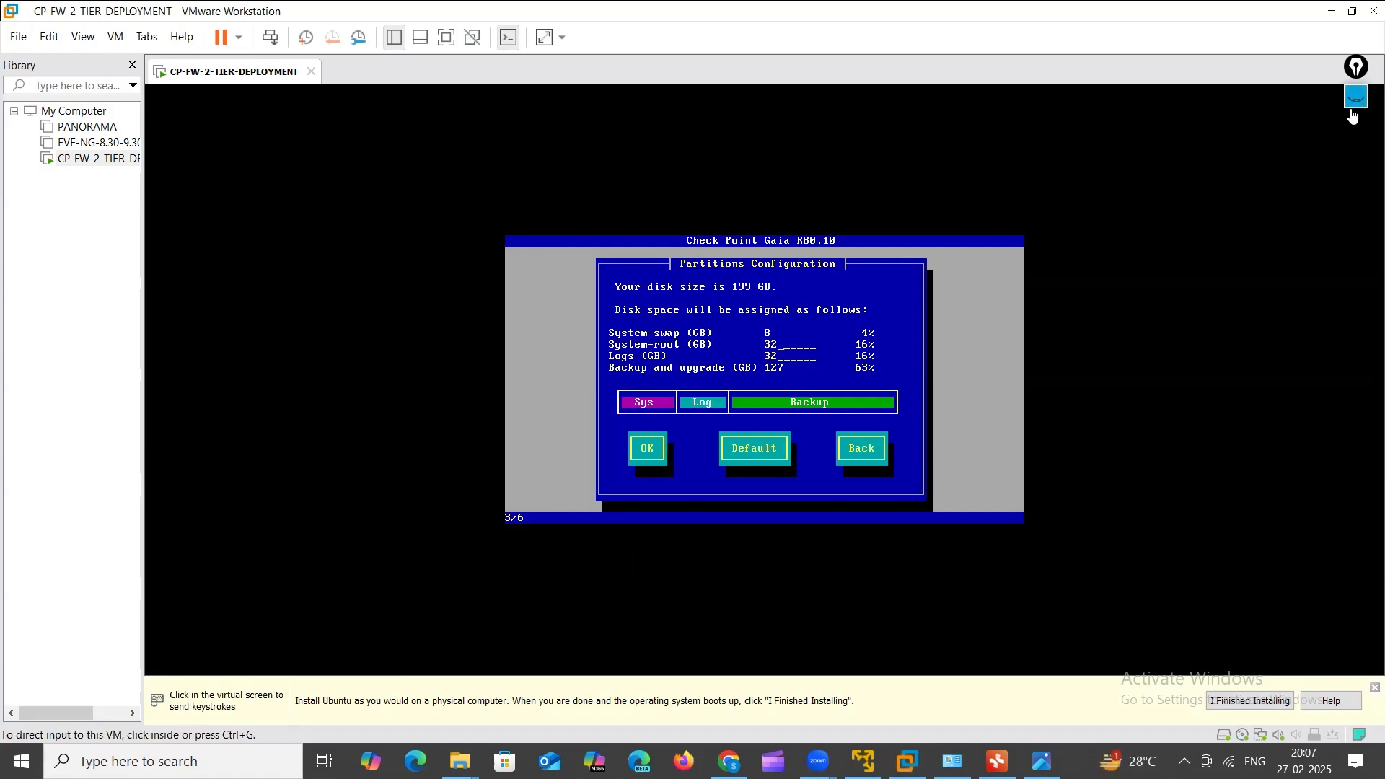
{"action": "mouse_move", "coordinate": [1357, 96]}
{"action": "left_click", "coordinate": [1354, 142]}
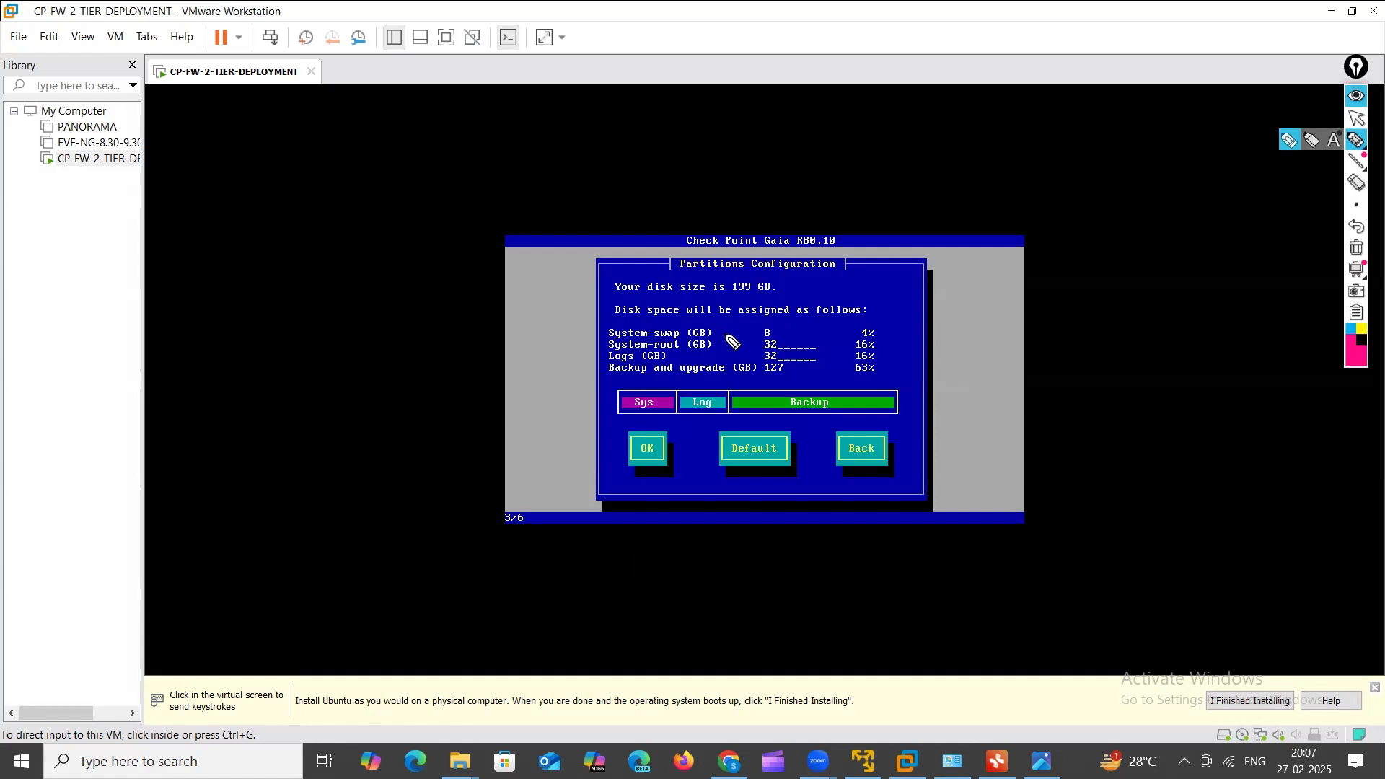
{"action": "left_click_drag", "start_coordinate": [724, 334], "coordinate": [747, 329]}
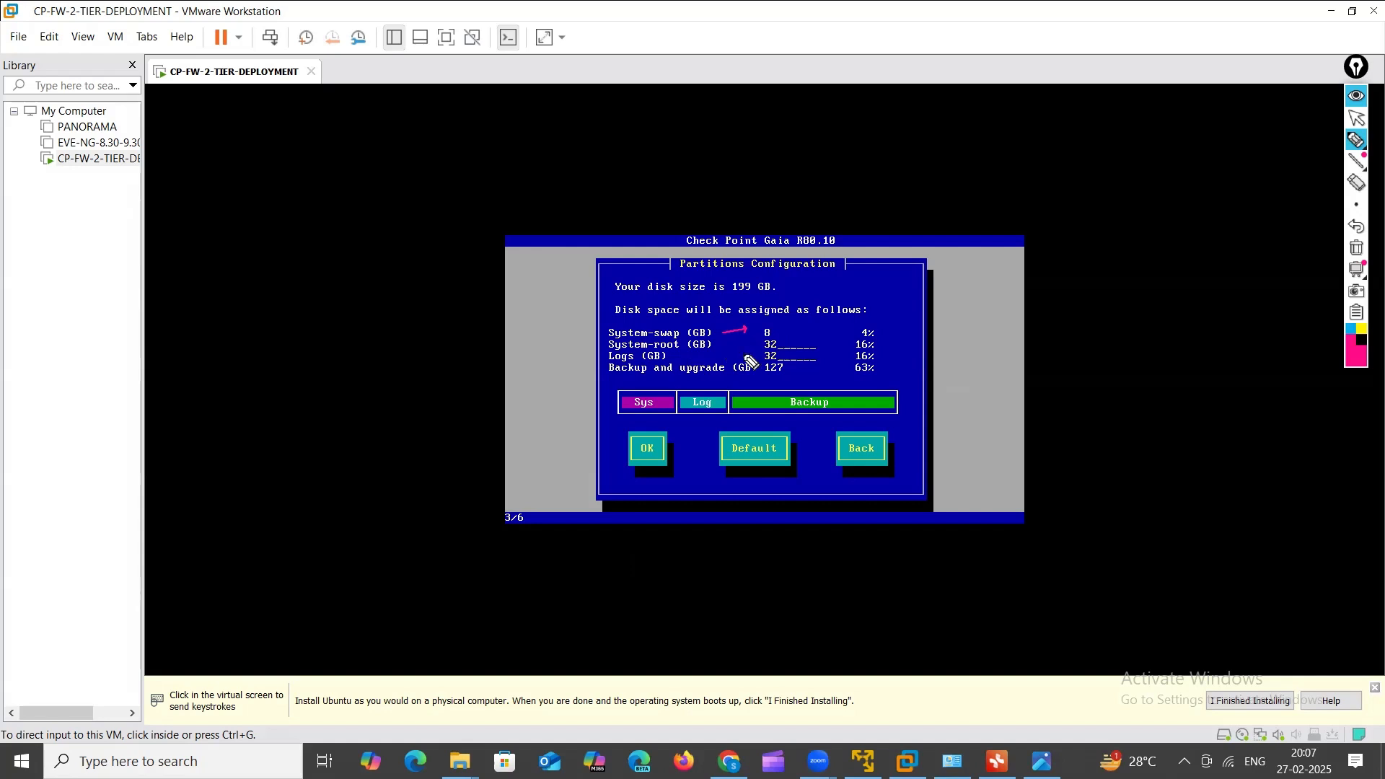
{"action": "left_click_drag", "start_coordinate": [610, 352], "coordinate": [859, 333]}
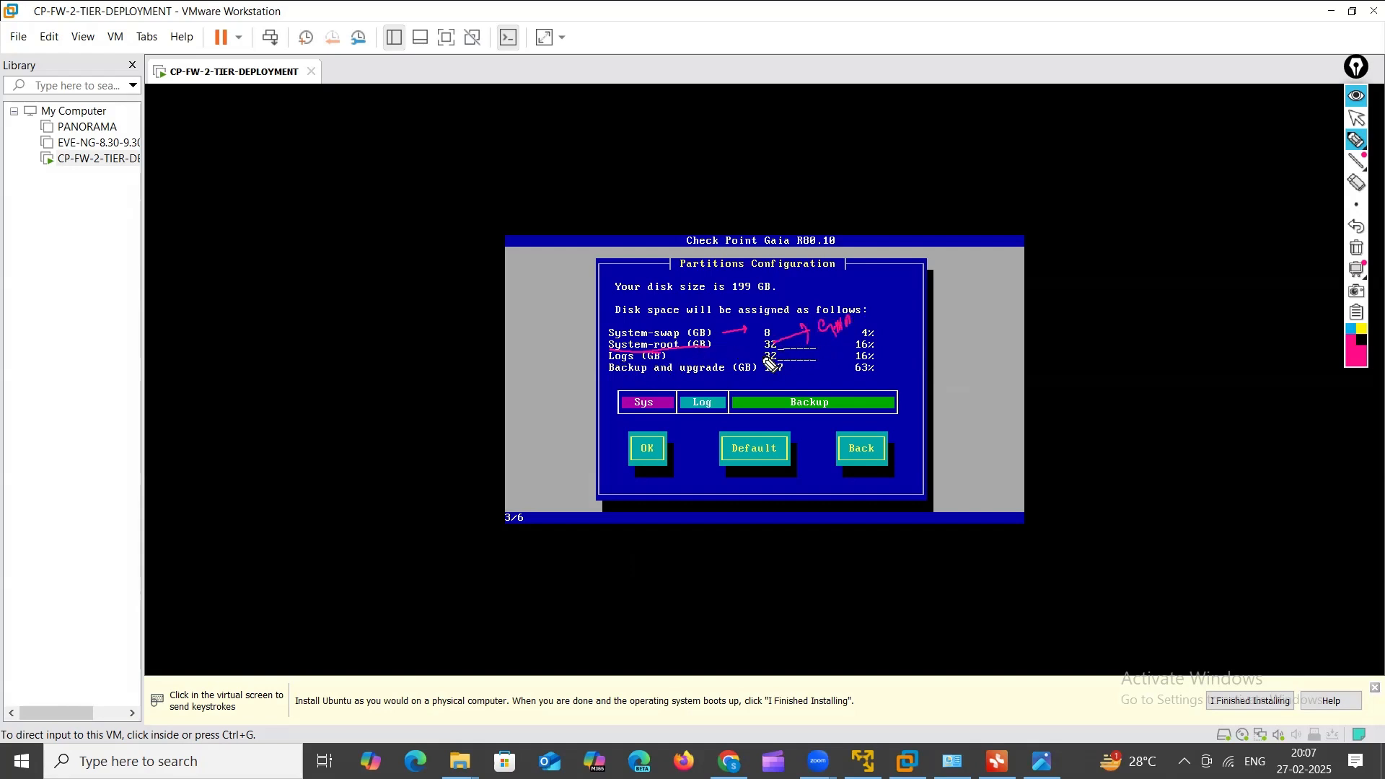
{"action": "left_click_drag", "start_coordinate": [608, 361], "coordinate": [671, 356]}
{"action": "left_click", "coordinate": [1357, 261]}
{"action": "left_click", "coordinate": [1356, 251]}
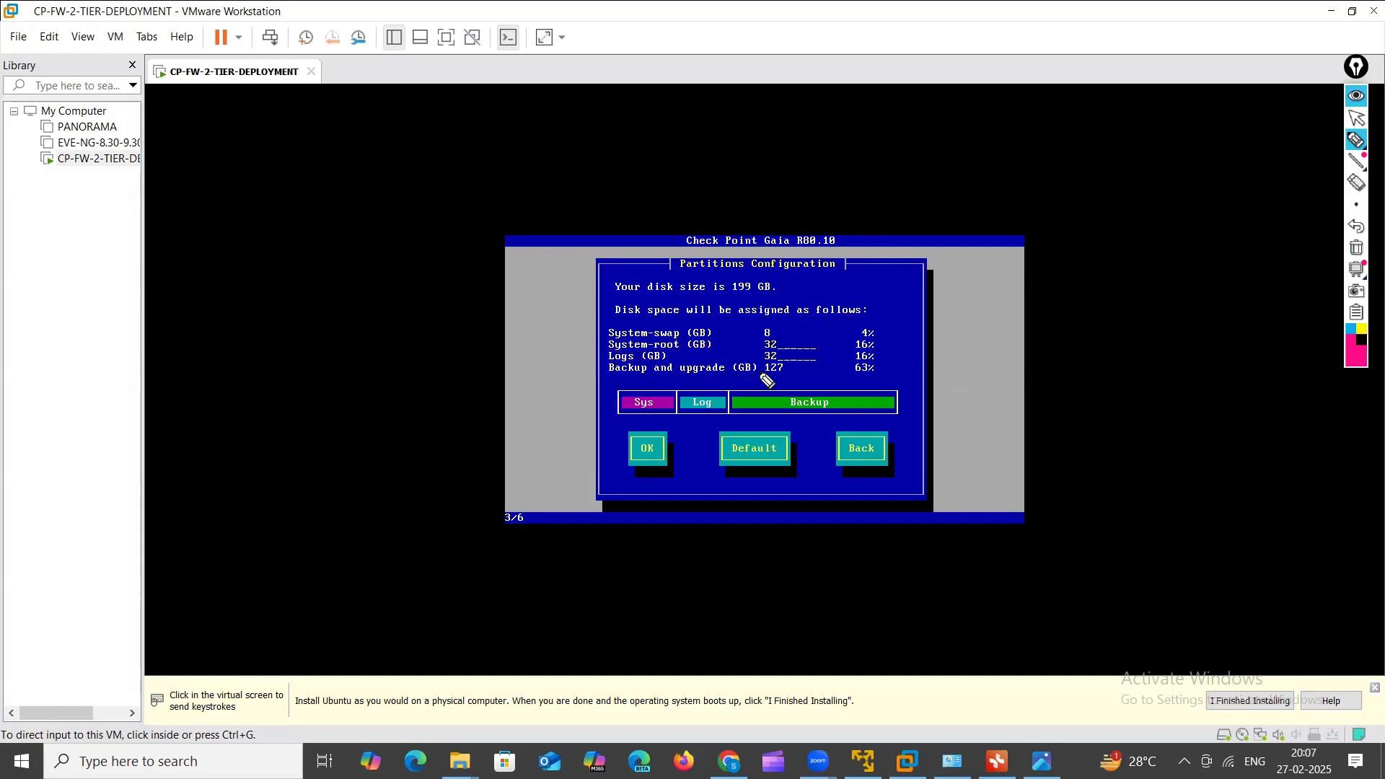
{"action": "mouse_move", "coordinate": [790, 373]}
{"action": "left_mouse_down"}
{"action": "mouse_move", "coordinate": [777, 360]}
{"action": "mouse_move", "coordinate": [768, 374]}
{"action": "left_mouse_up"}
{"action": "left_click_drag", "start_coordinate": [611, 375], "coordinate": [709, 375]}
{"action": "left_click_drag", "start_coordinate": [839, 378], "coordinate": [873, 376]}
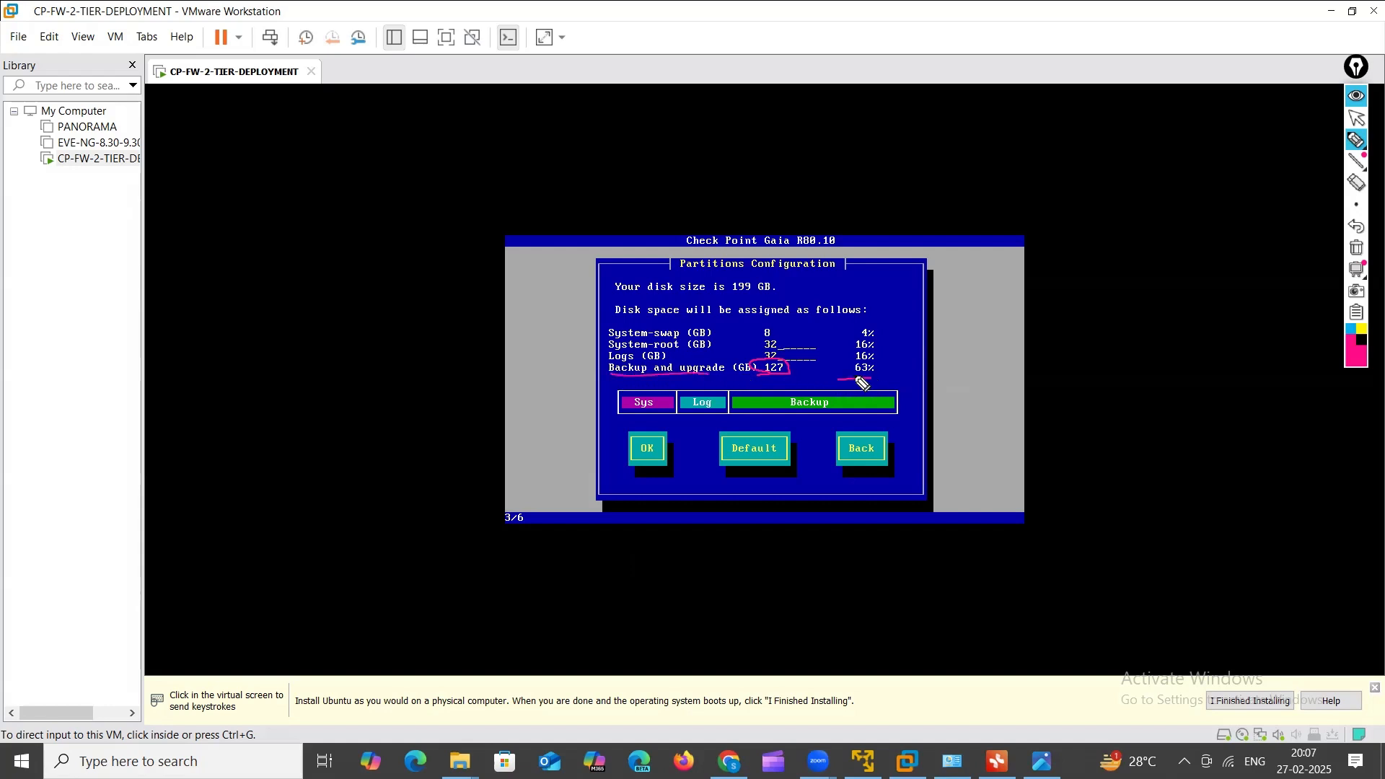
{"action": "left_click", "coordinate": [1355, 249]}
{"action": "left_click", "coordinate": [1356, 119]}
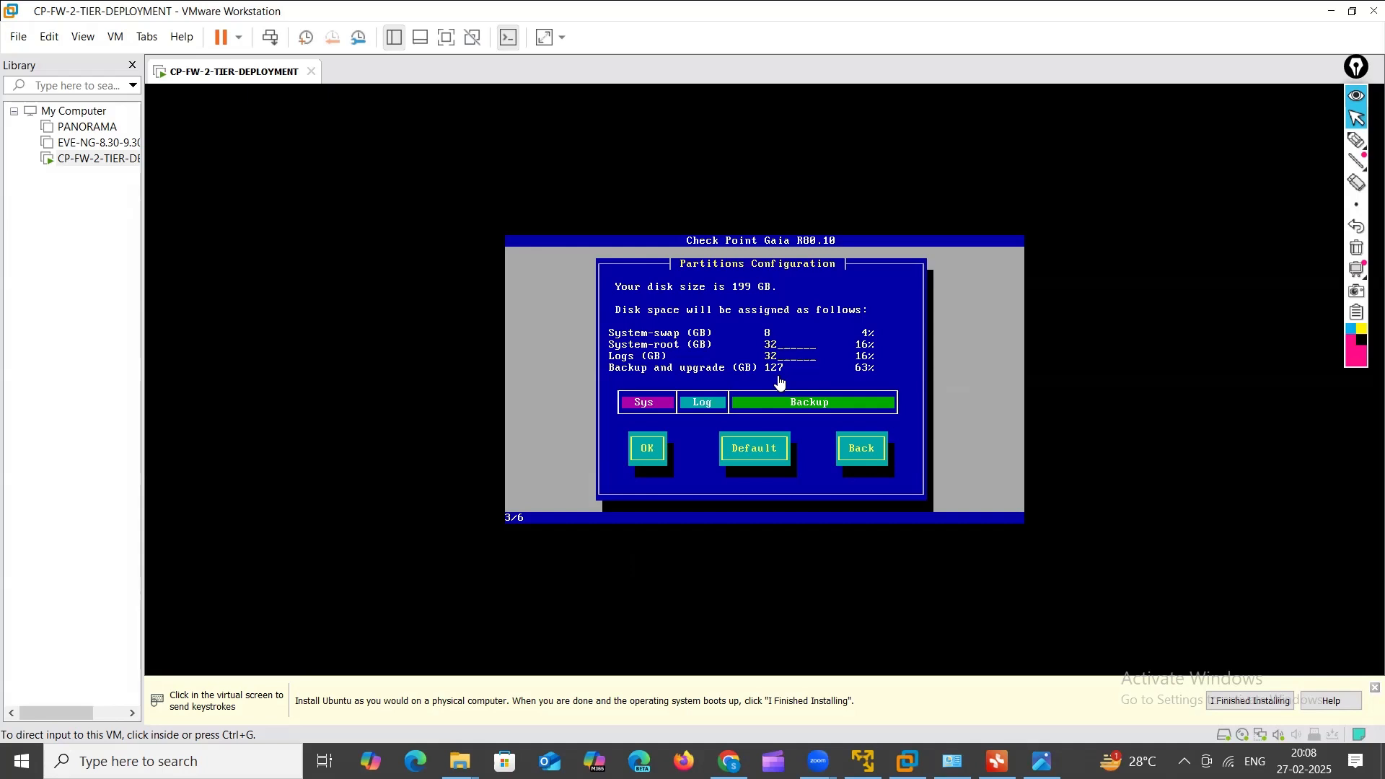
Step: Change the System-root partition from 32 GB to 35 GB and accept the partition layout
{"action": "left_click", "coordinate": [775, 341]}
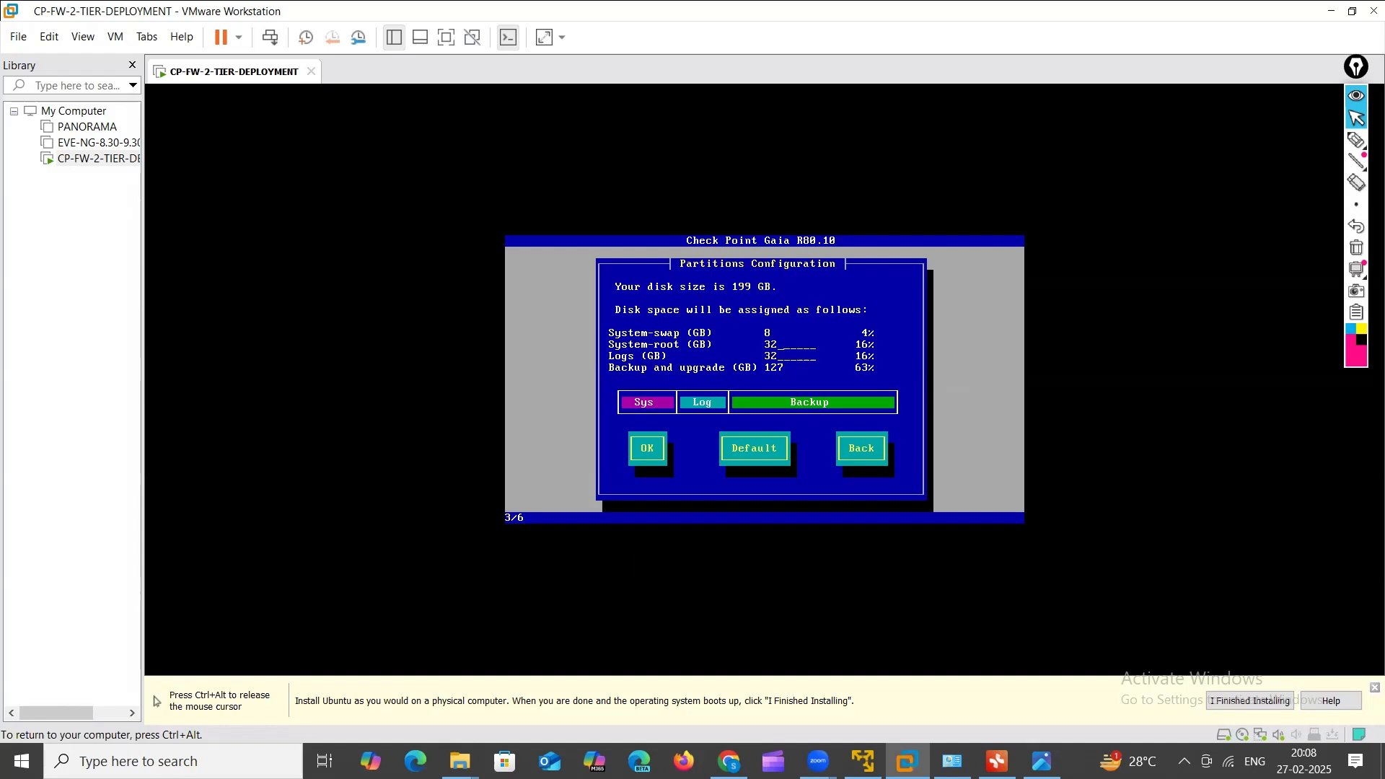
{"action": "key", "text": "BackSpace"}
{"action": "type", "text": "5"}
{"action": "key", "text": "BackSpace"}
{"action": "type", "text": "2222"}
{"action": "key", "text": "BackSpace"}
{"action": "key", "text": "BackSpace"}
{"action": "key", "text": "BackSpace"}
{"action": "key", "text": "BackSpace"}
{"action": "type", "text": "5"}
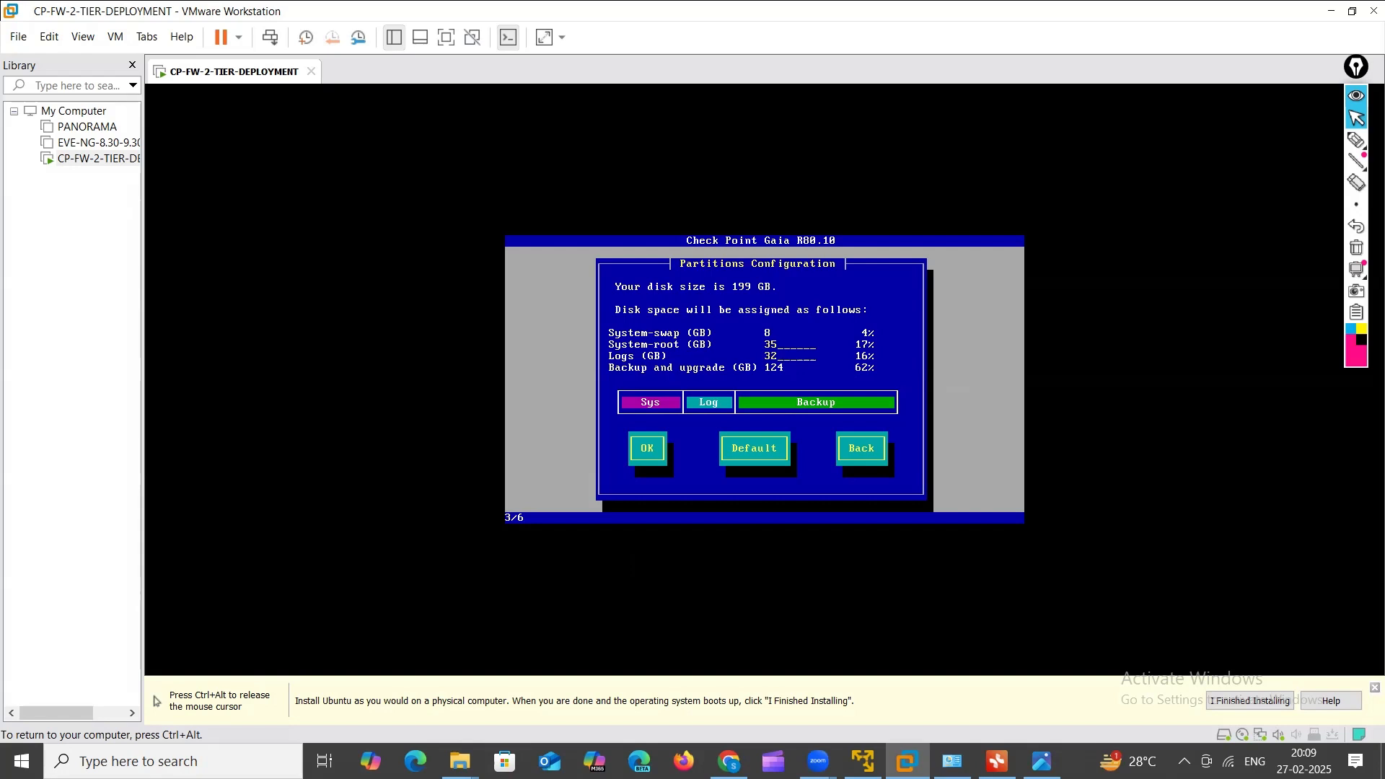
{"action": "key", "text": "Tab"}
{"action": "key", "text": "Return"}
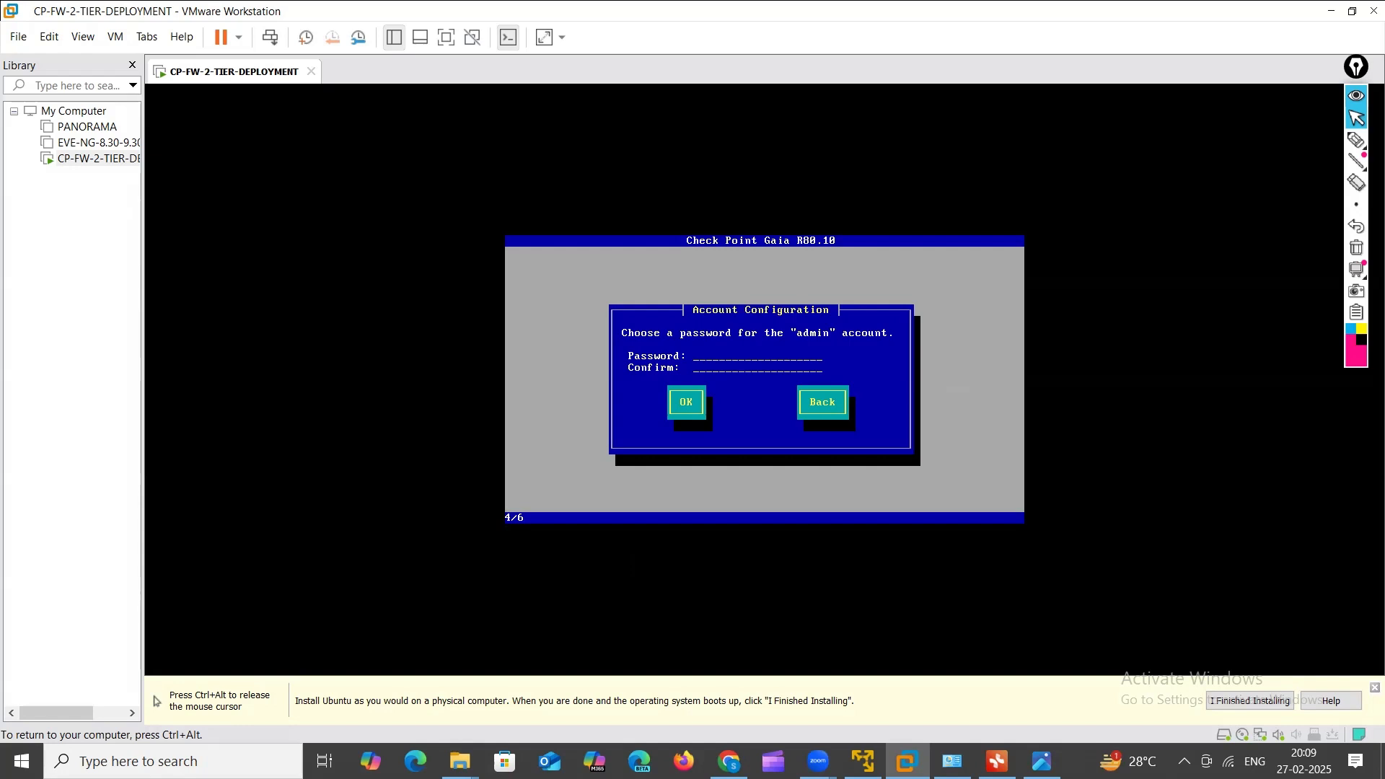
Step: Enter and confirm the admin account password, then bring up Windows search on the host
{"action": "type", "text": "********"}
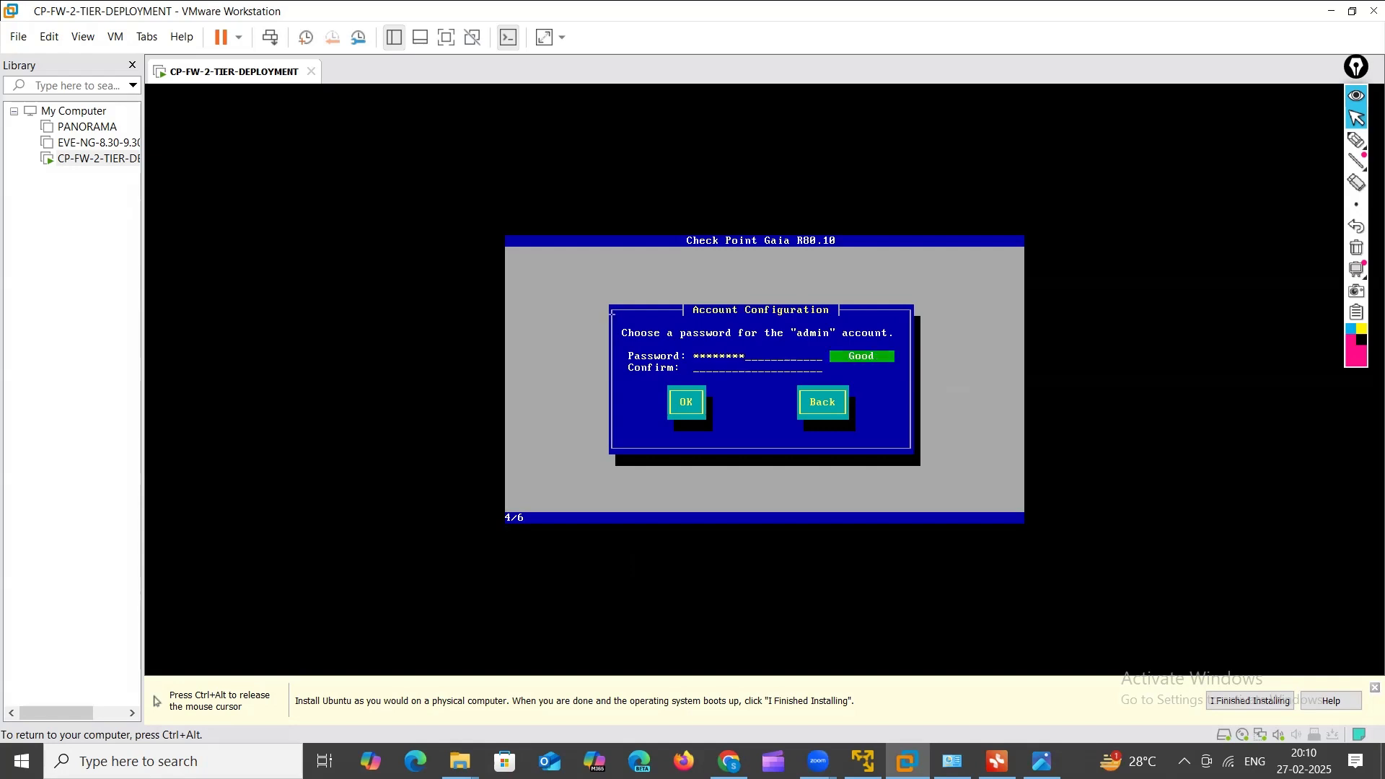
{"action": "type", "text": "********"}
{"action": "key", "text": "Tab"}
{"action": "key", "text": "Return"}
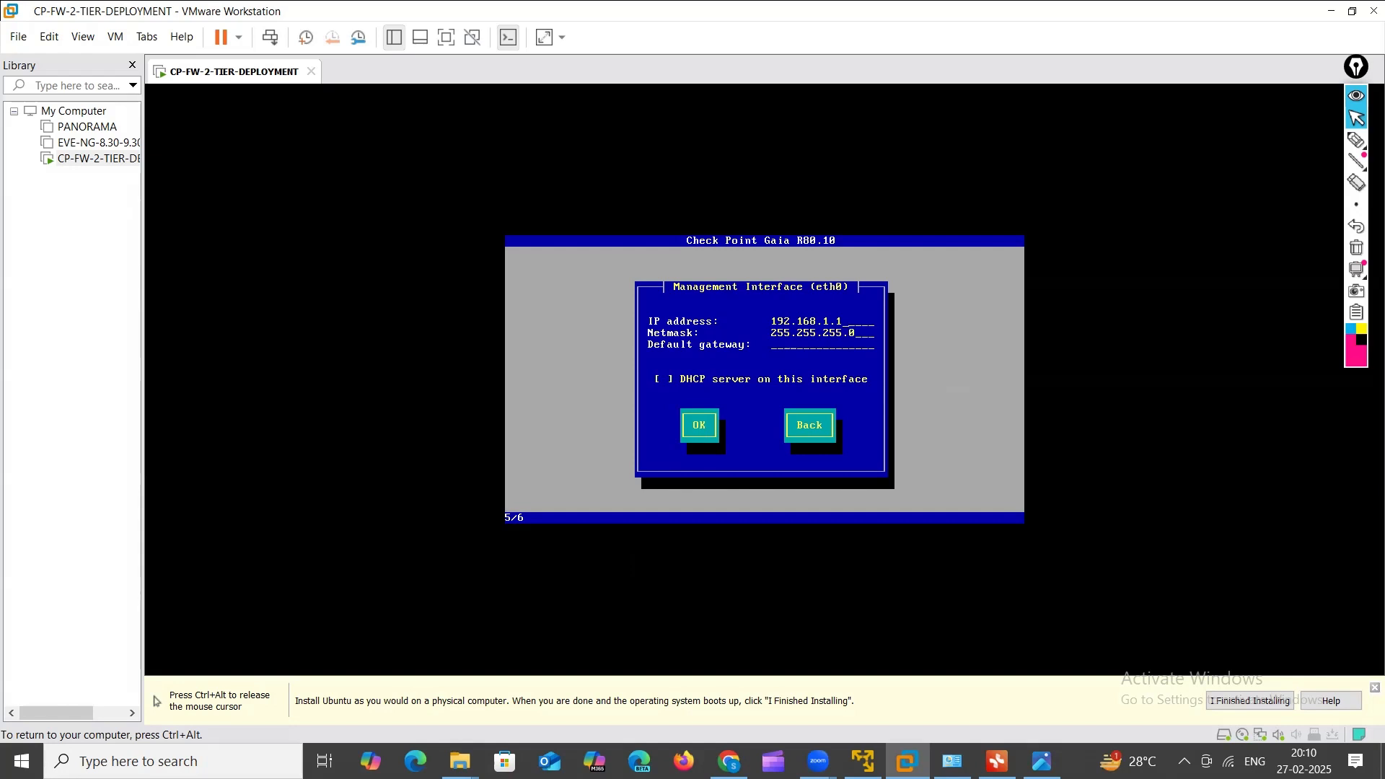
{"action": "key", "text": "ctrl+alt"}
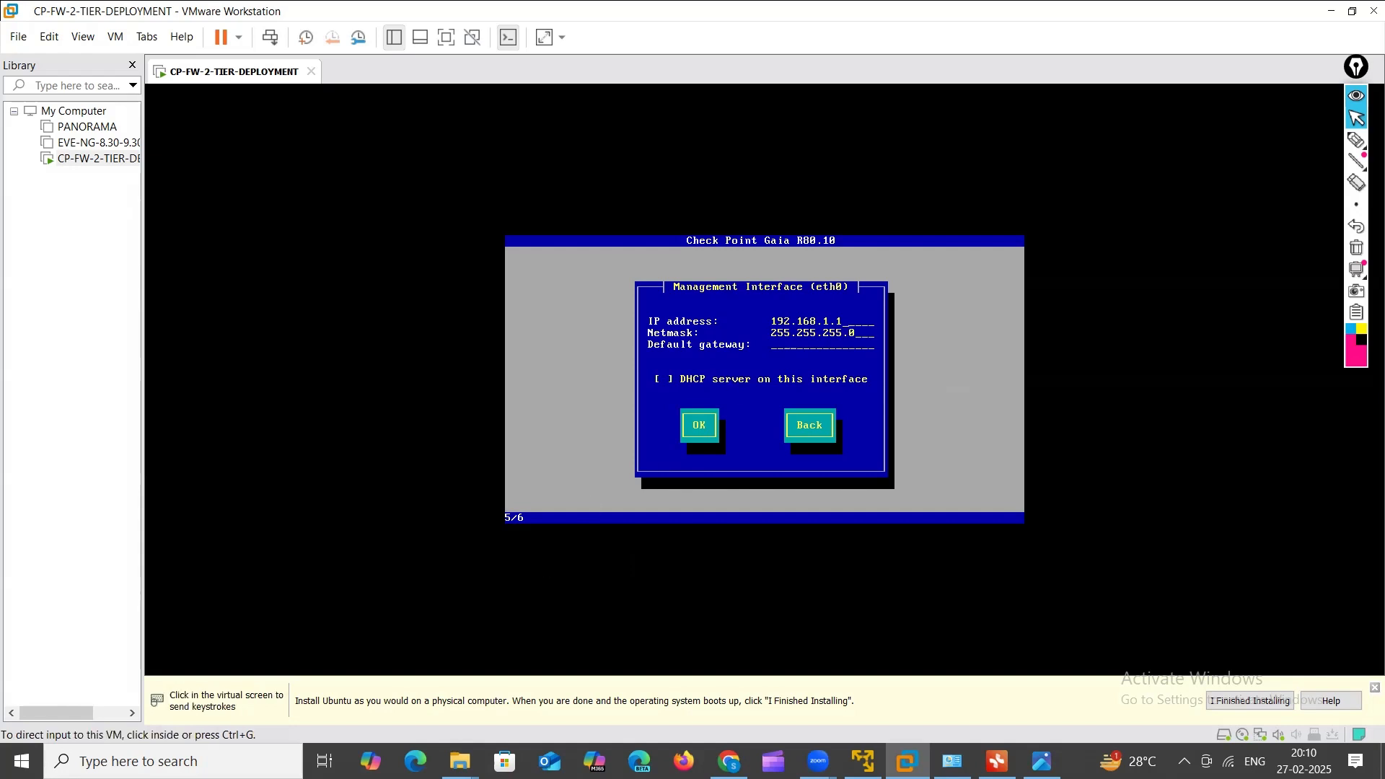
{"action": "left_click", "coordinate": [173, 761]}
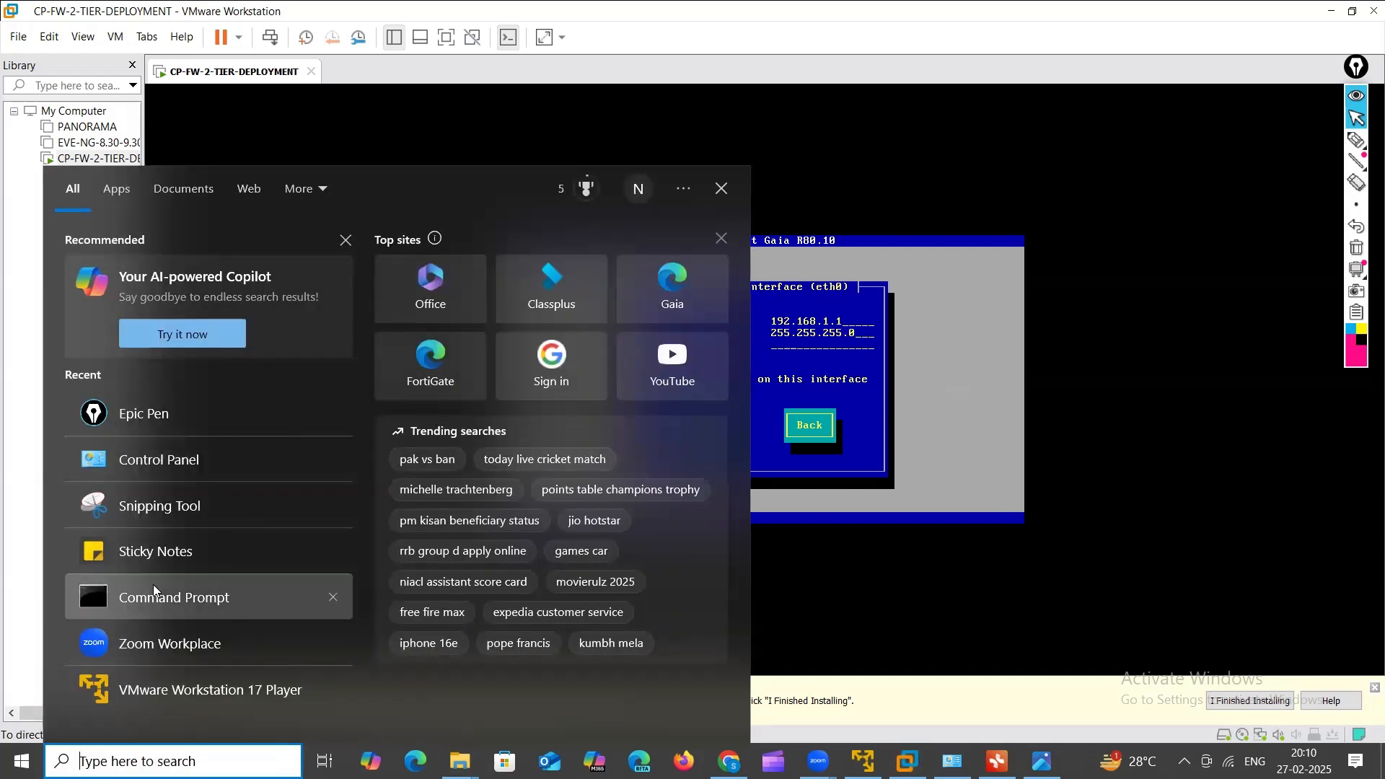
Step: Run ipconfig in Command Prompt and note Wi-Fi address 192.168.1.150 and gateway 192.168.1.1
{"action": "left_click", "coordinate": [154, 598]}
{"action": "left_click", "coordinate": [426, 309]}
{"action": "type", "text": "IPCONFIG"}
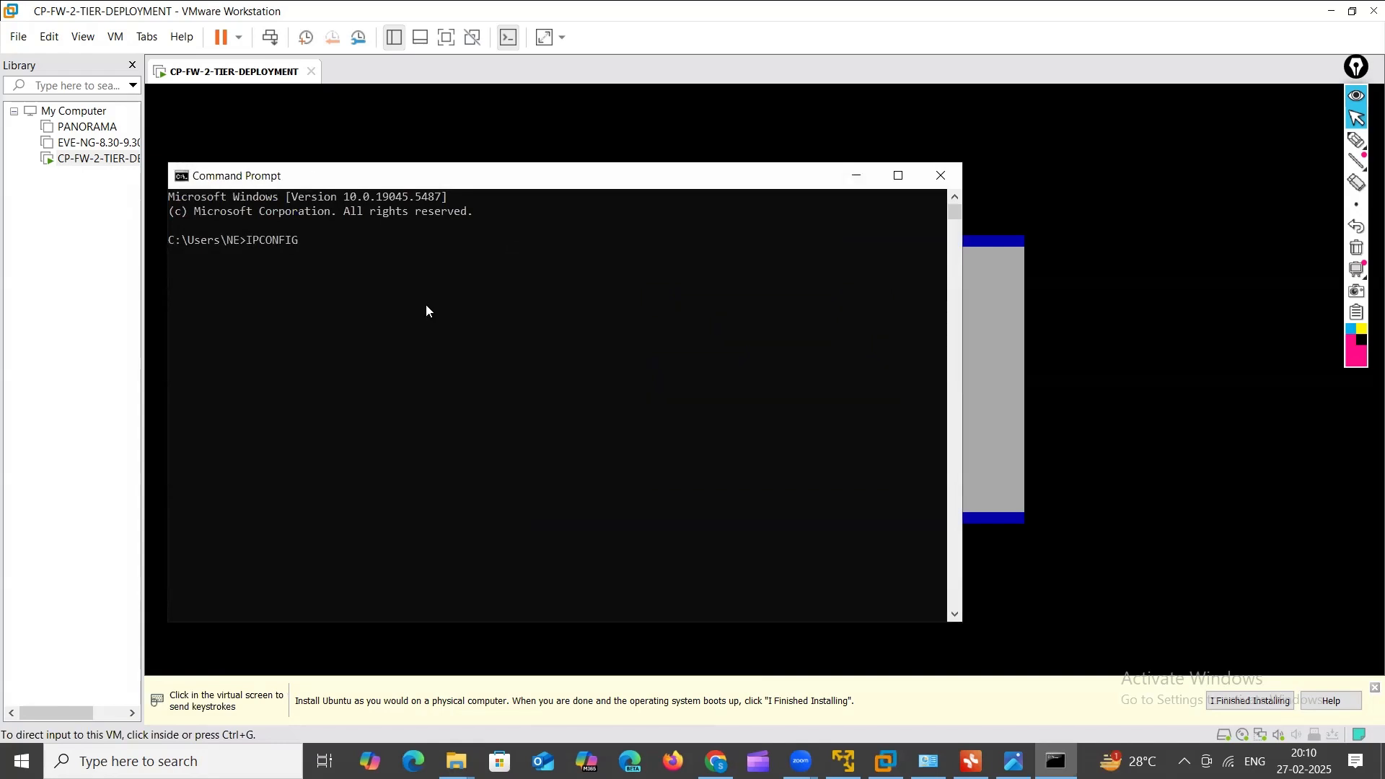
{"action": "key", "text": "Return"}
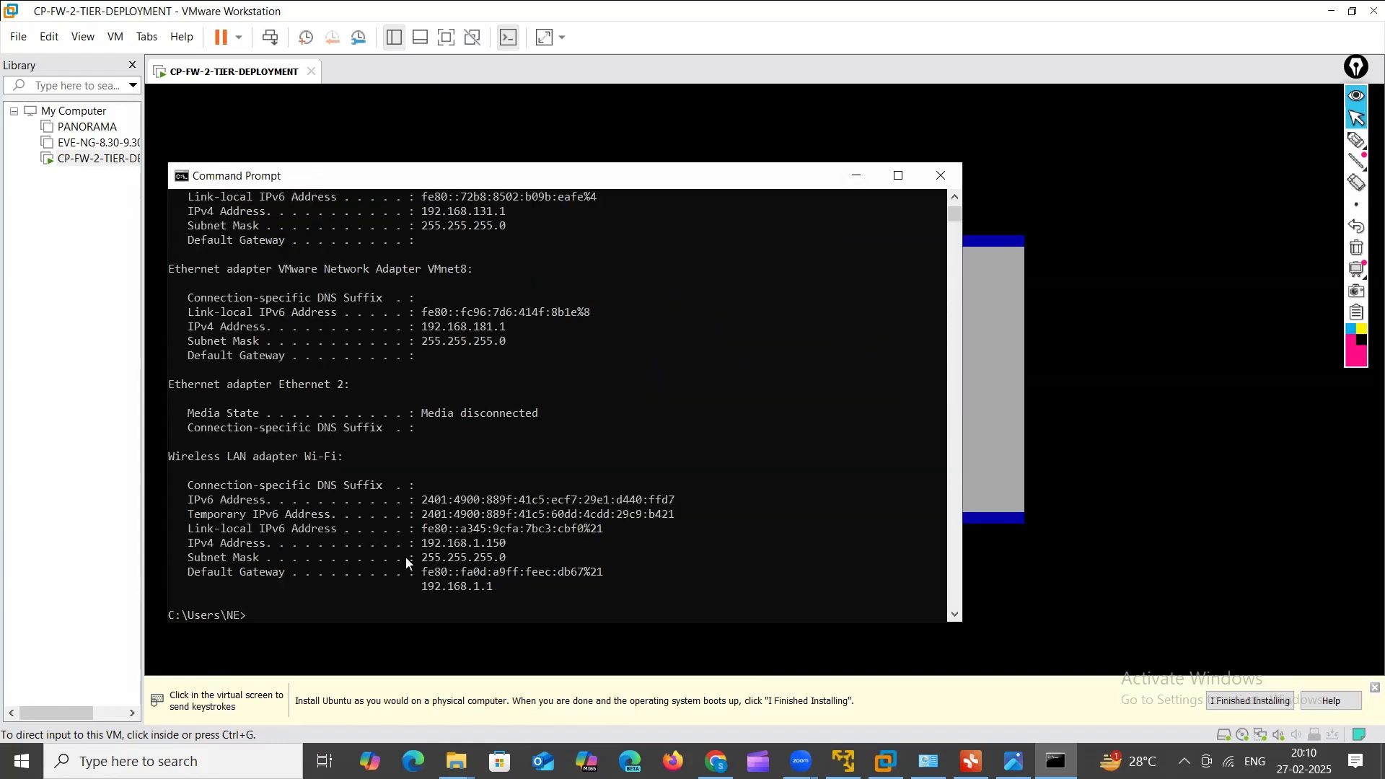
{"action": "left_click_drag", "start_coordinate": [427, 543], "coordinate": [535, 549]}
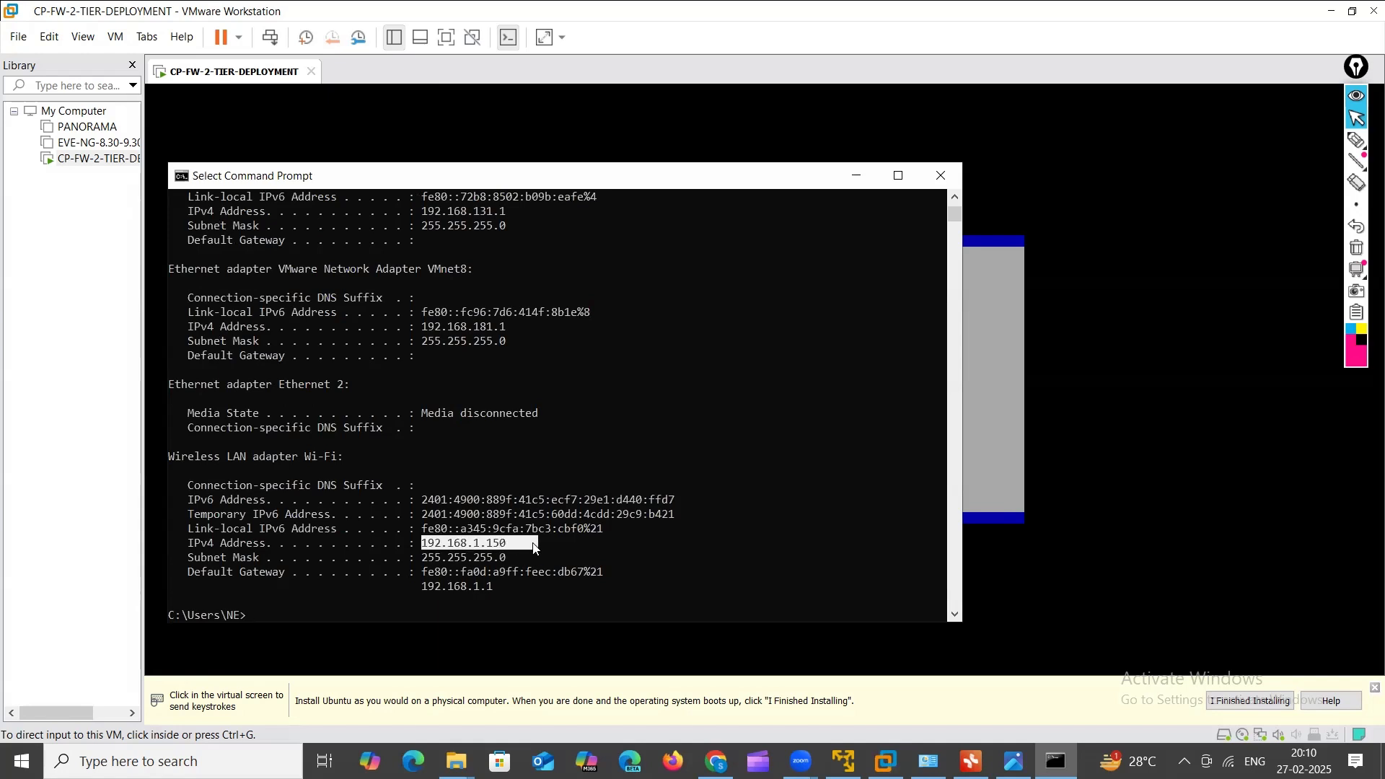
{"action": "left_click", "coordinate": [857, 176]}
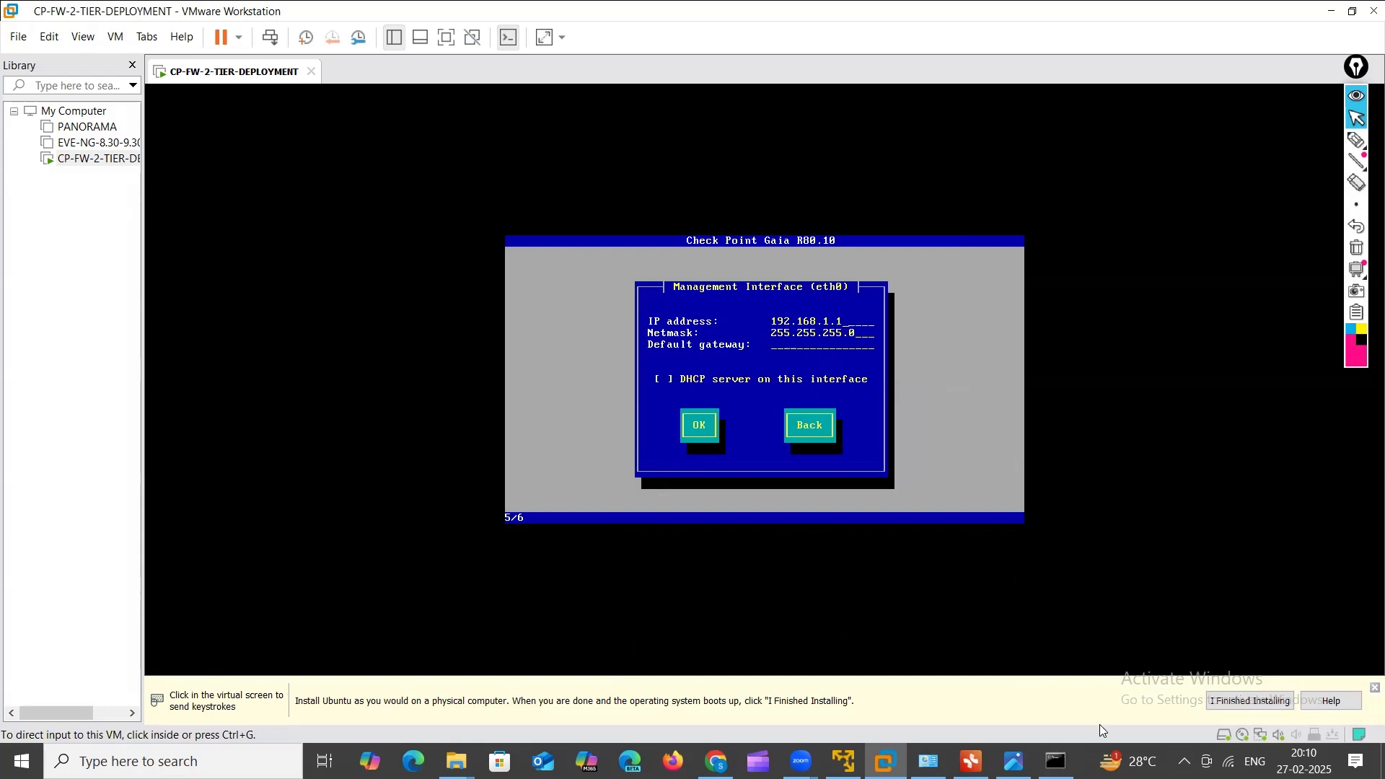
{"action": "left_click", "coordinate": [1056, 762]}
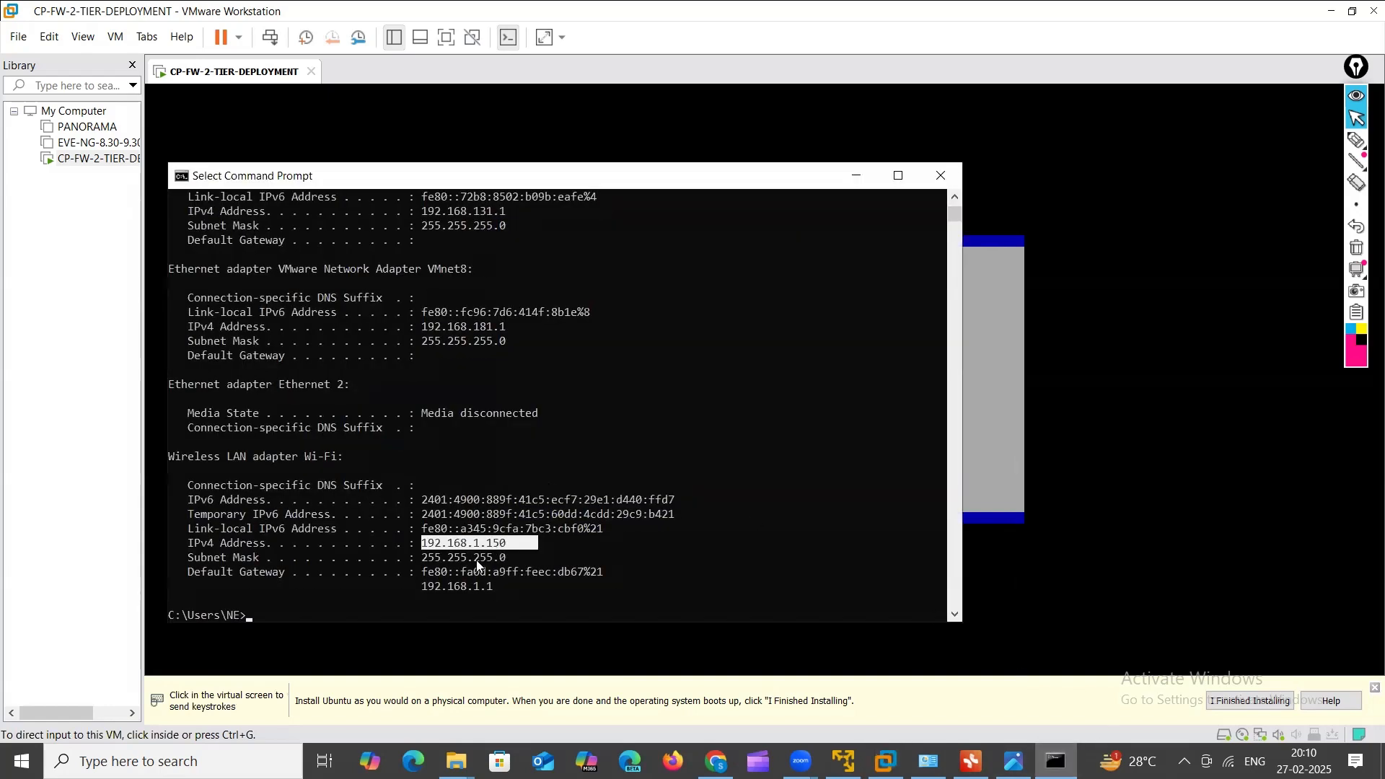
{"action": "left_click_drag", "start_coordinate": [422, 587], "coordinate": [511, 589]}
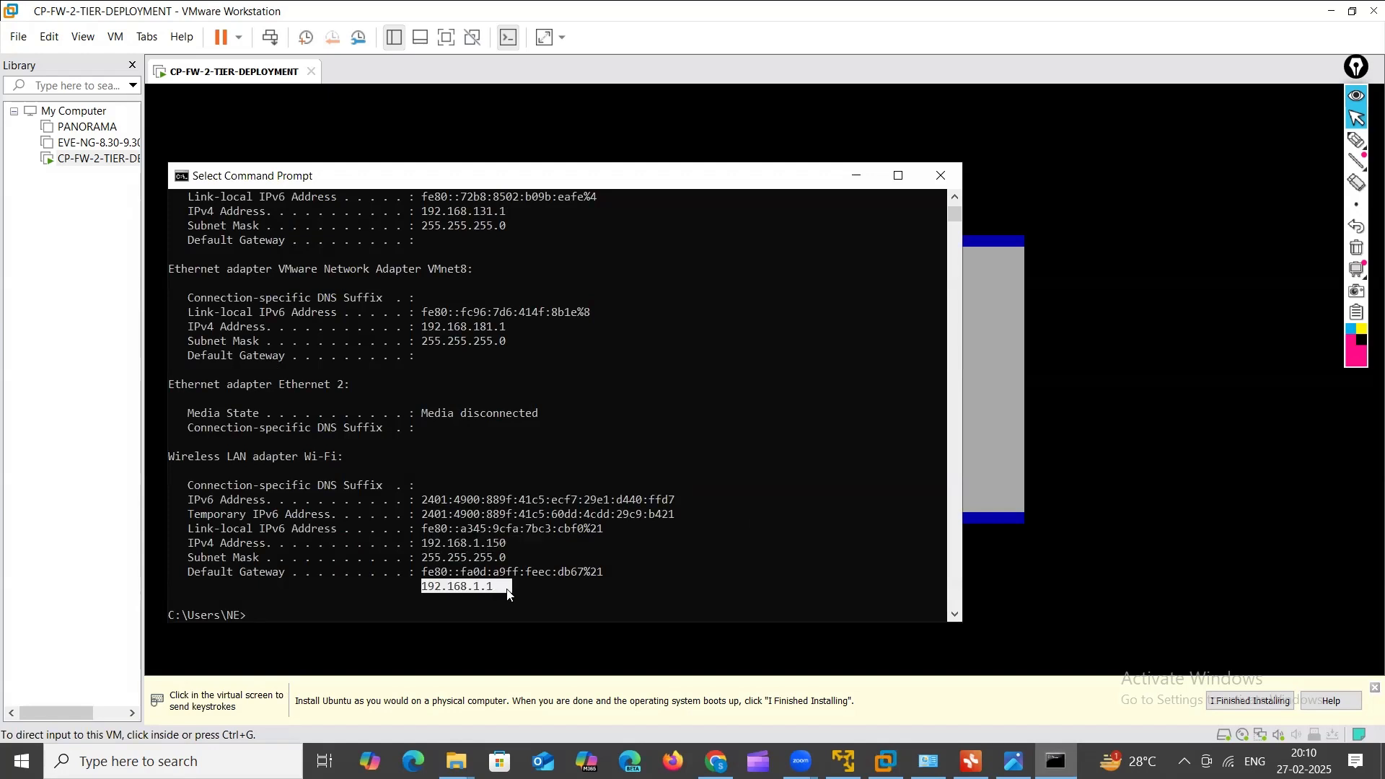
{"action": "left_click", "coordinate": [857, 176]}
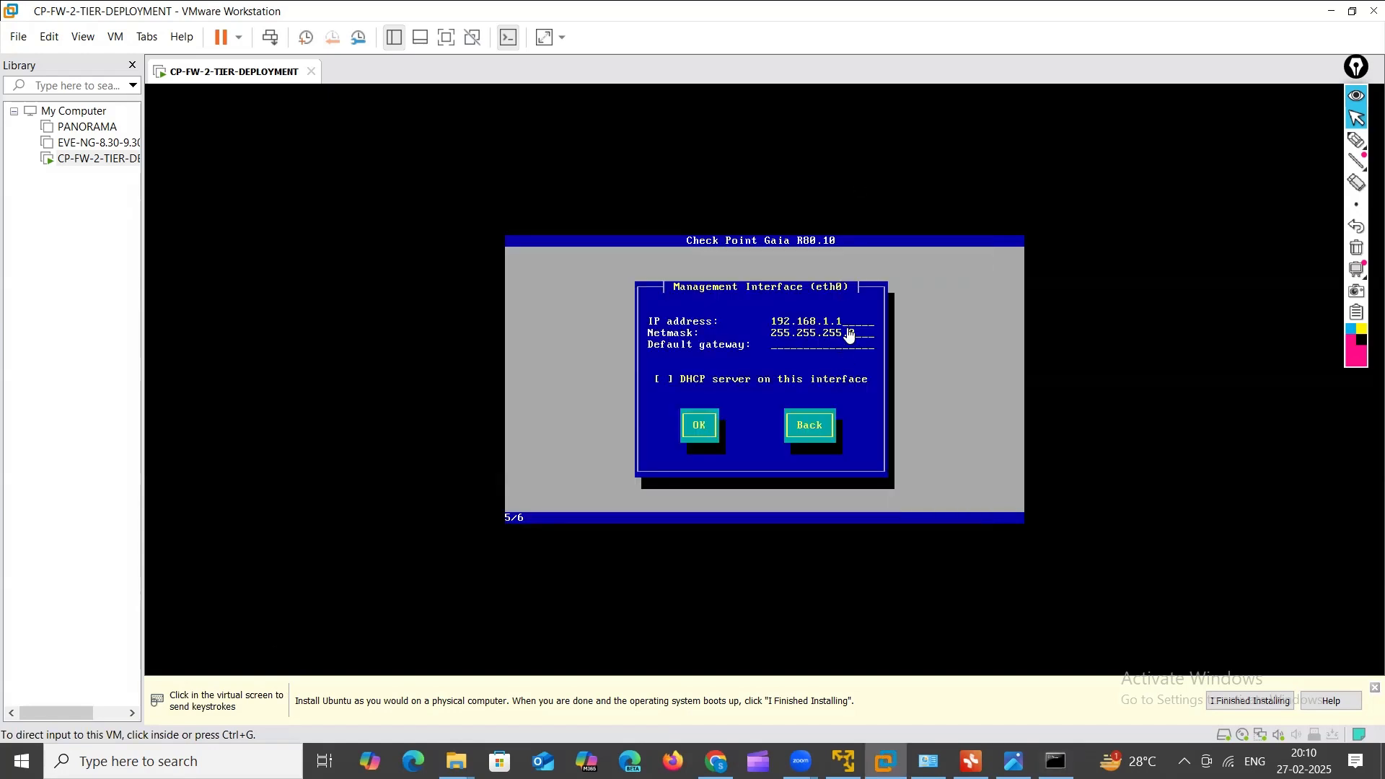
Step: Give eth0 IP 192.168.1.50 with default gateway 192.168.1.1 and accept the interface settings
{"action": "left_click", "coordinate": [850, 336]}
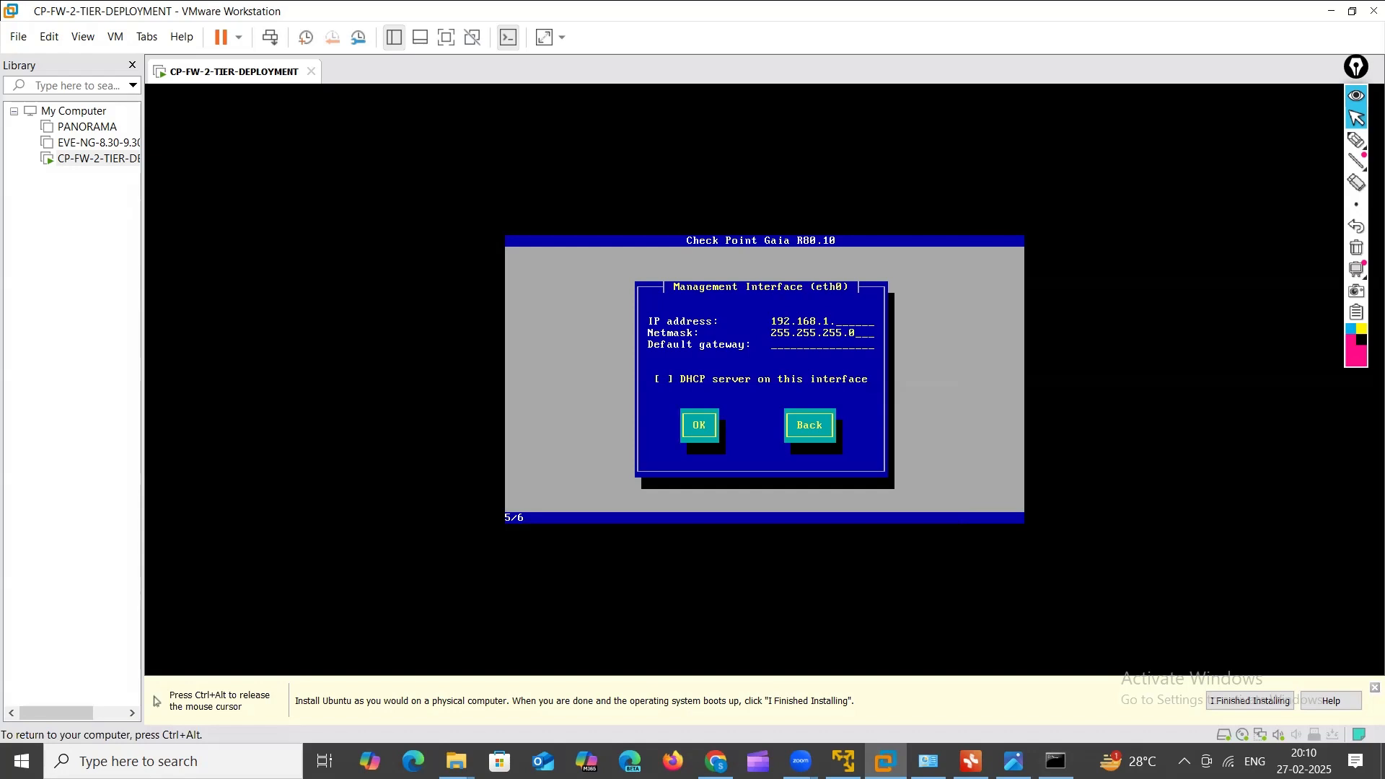
{"action": "type", "text": "50"}
{"action": "type", "text": "192.168.1.254"}
{"action": "key", "text": "BackSpace"}
{"action": "key", "text": "BackSpace"}
{"action": "key", "text": "BackSpace"}
{"action": "key", "text": "Tab"}
{"action": "key", "text": "Tab"}
{"action": "key", "text": "Return"}
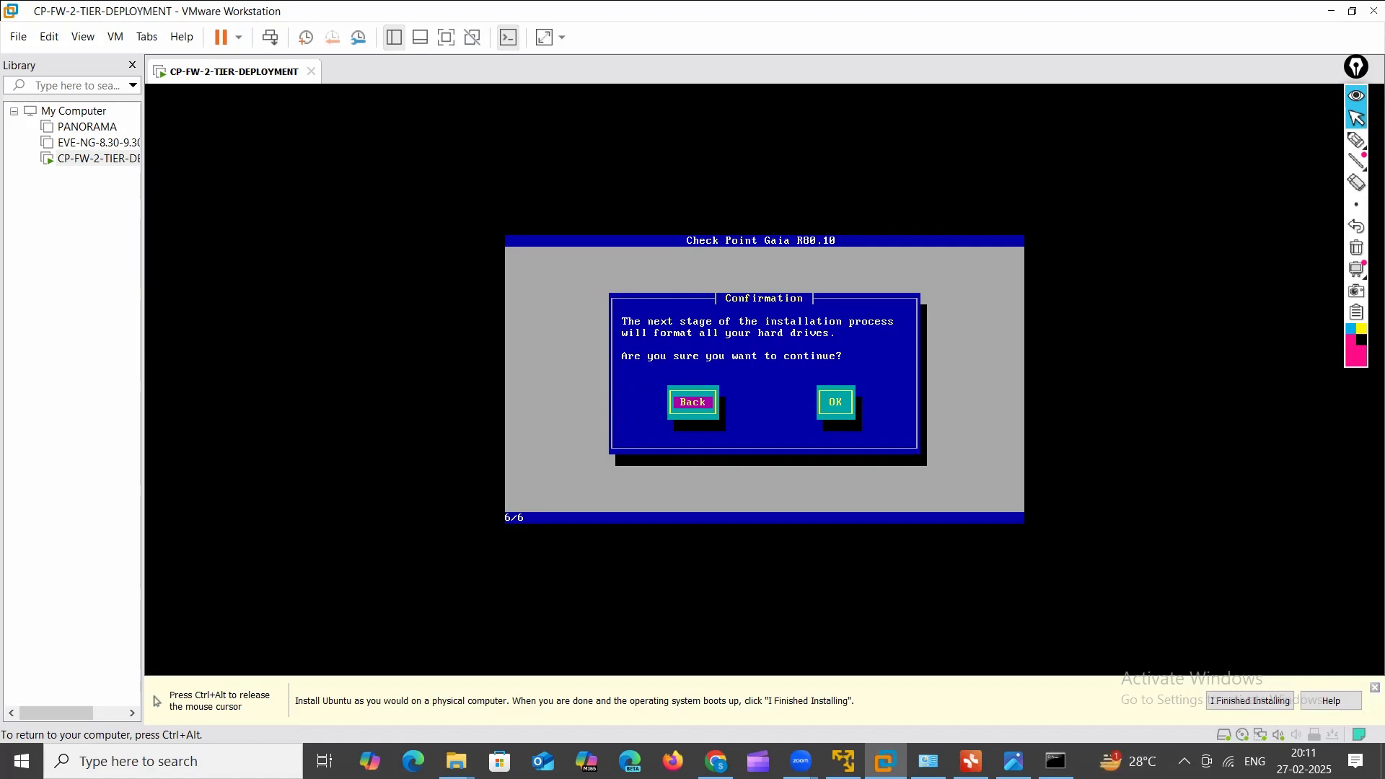
Step: Confirm the disk format to start installing Gaia R80.10
{"action": "key", "text": "Tab"}
{"action": "key", "text": "Return"}
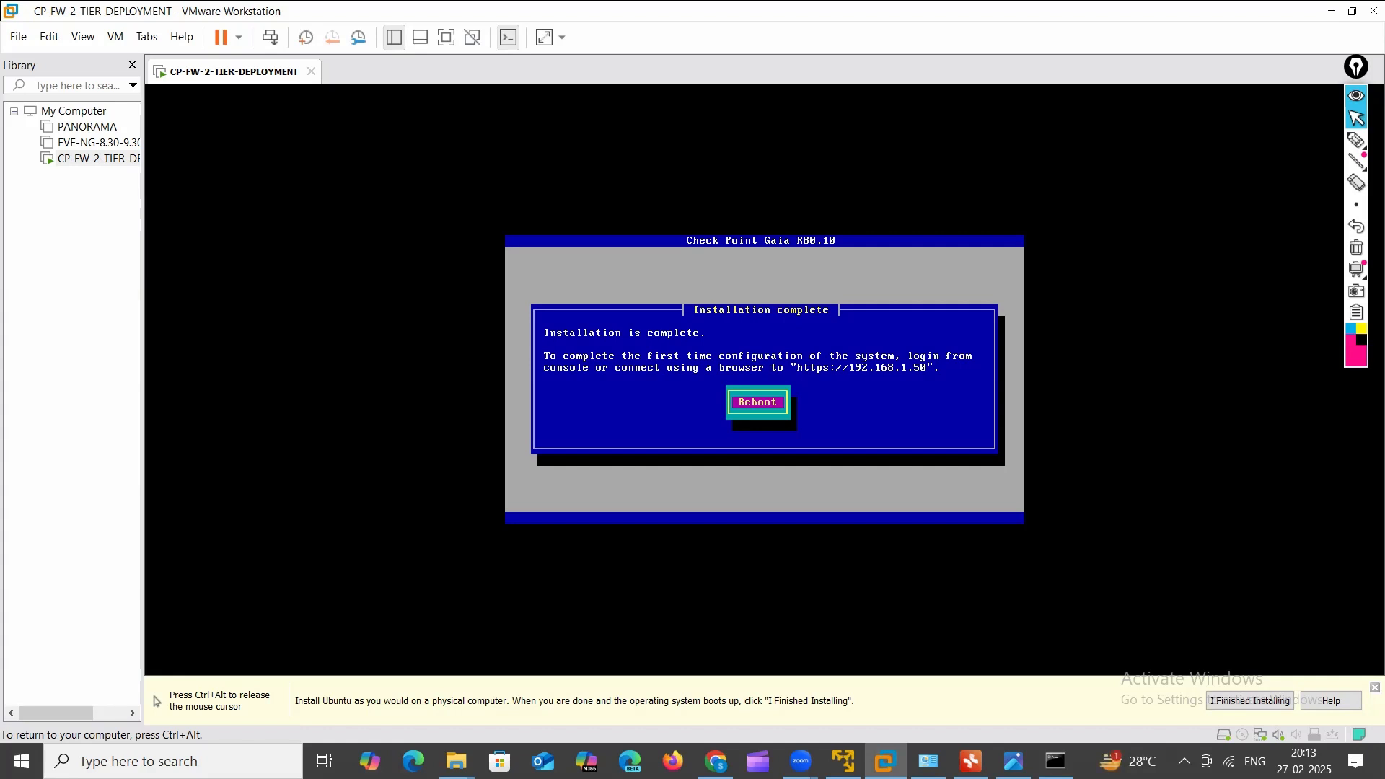
Step: Reboot the newly installed Gaia VM and return input control to the host
{"action": "key", "text": "Return"}
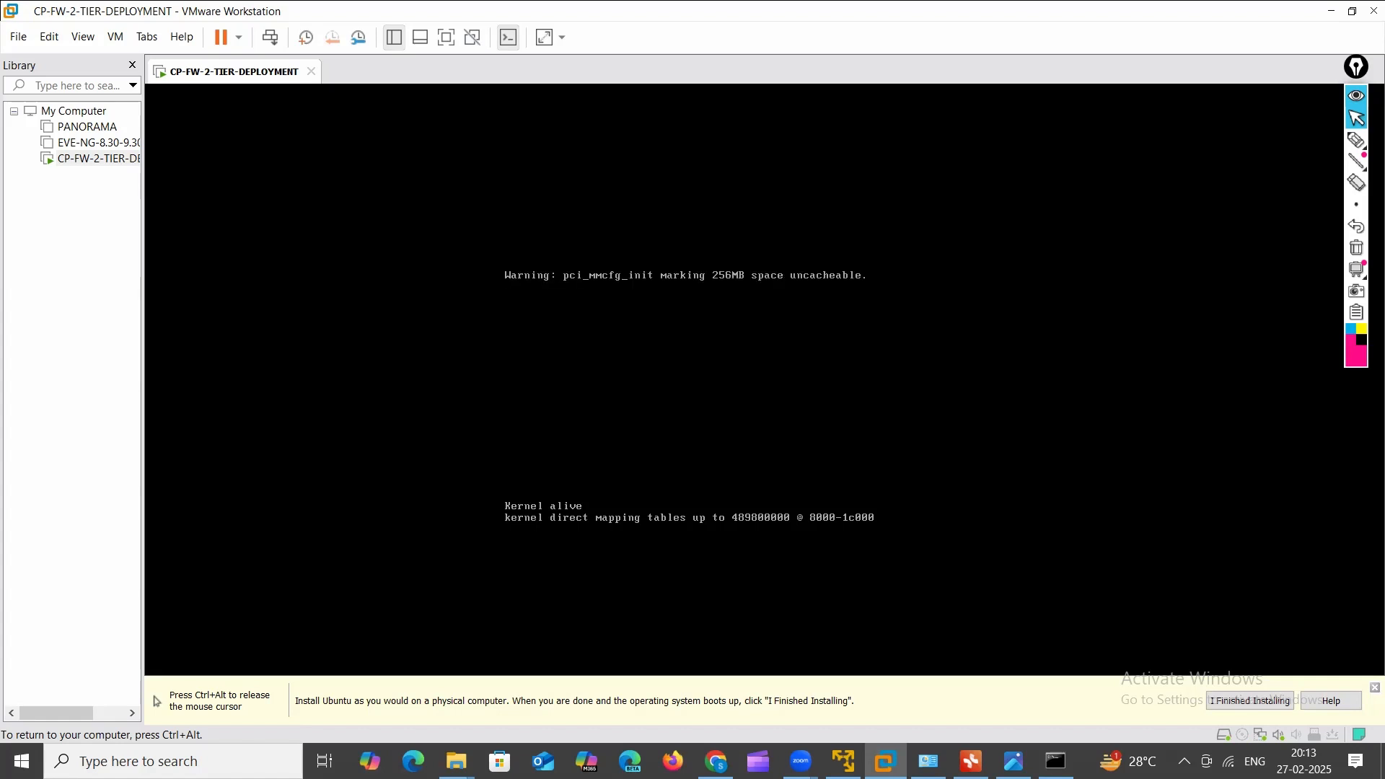
{"action": "key", "text": "ctrl+alt"}
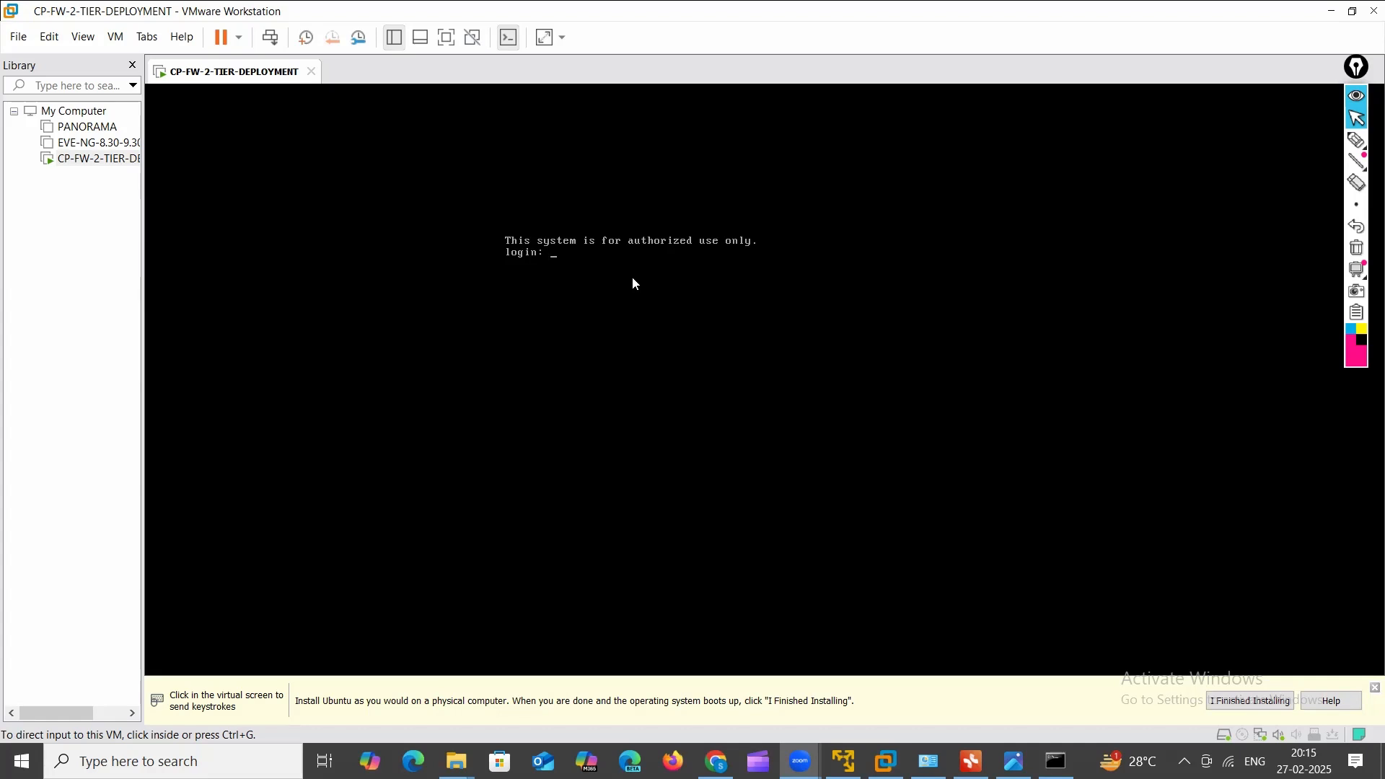
Step: Log into the Gaia console as admin
{"action": "left_click", "coordinate": [695, 355]}
{"action": "type", "text": "admin"}
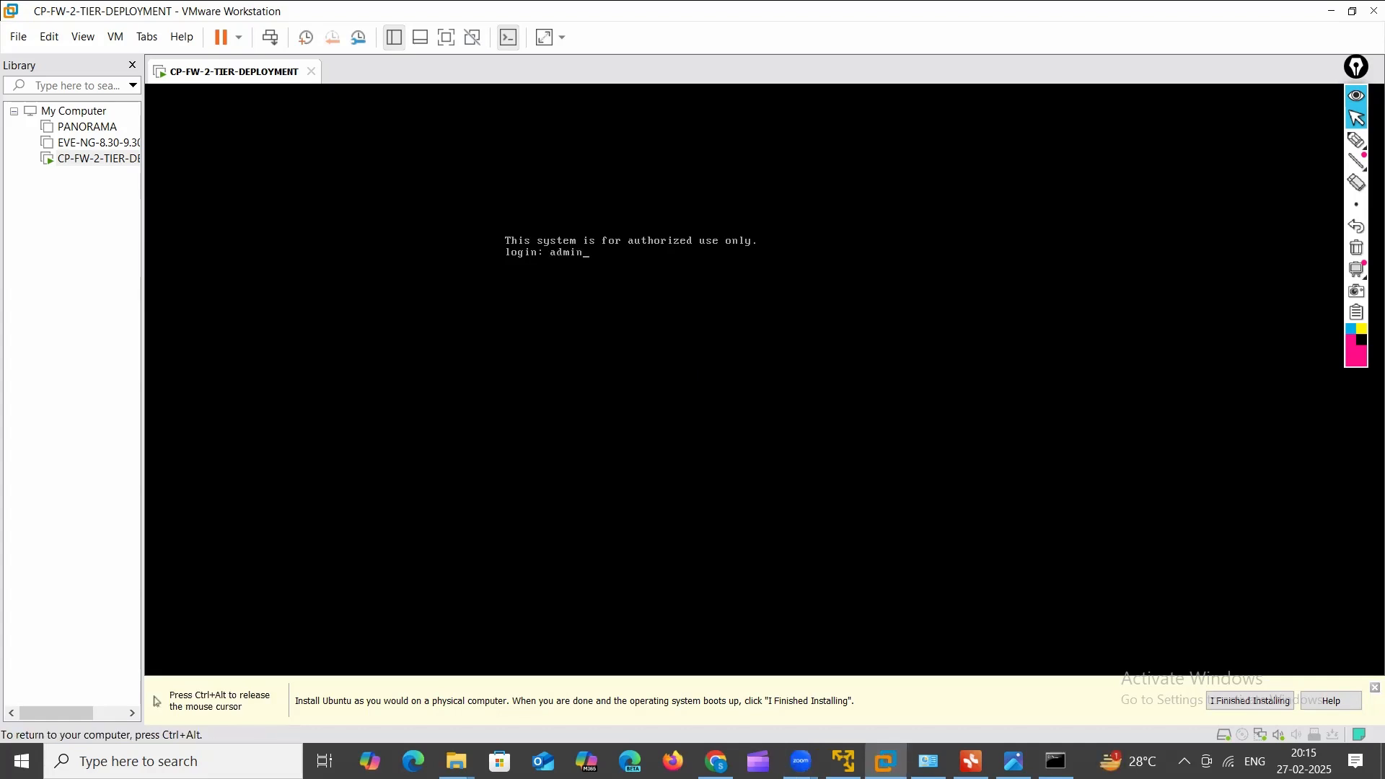
{"action": "key", "text": "Return"}
{"action": "key", "text": "Return"}
{"action": "key", "text": "Return"}
{"action": "key", "text": "Return"}
{"action": "key", "text": "Return"}
Step: Run 'show interface eth0' to confirm link up and IPv4 192.168.1.50/24
{"action": "type", "text": "sho"}
{"action": "key", "text": "Tab"}
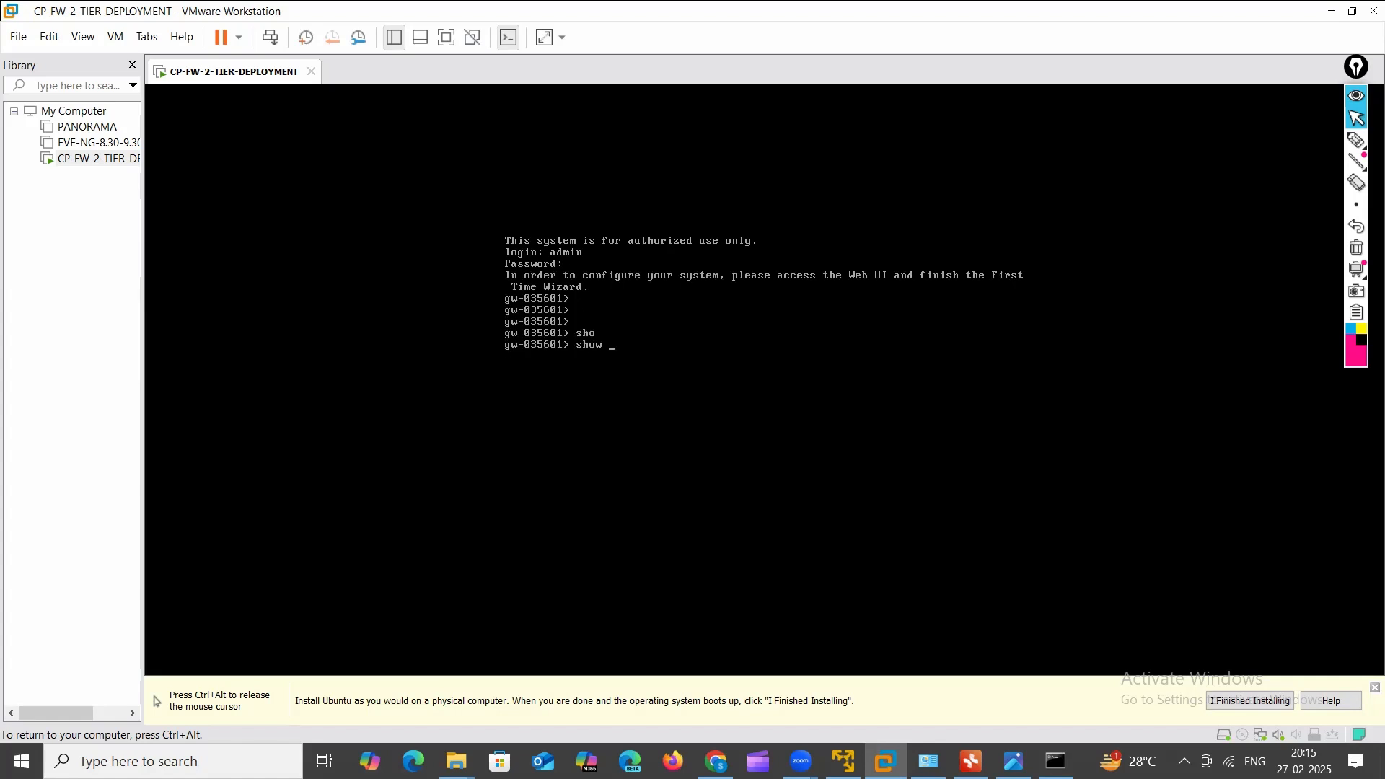
{"action": "type", "text": "int"}
{"action": "key", "text": "Tab"}
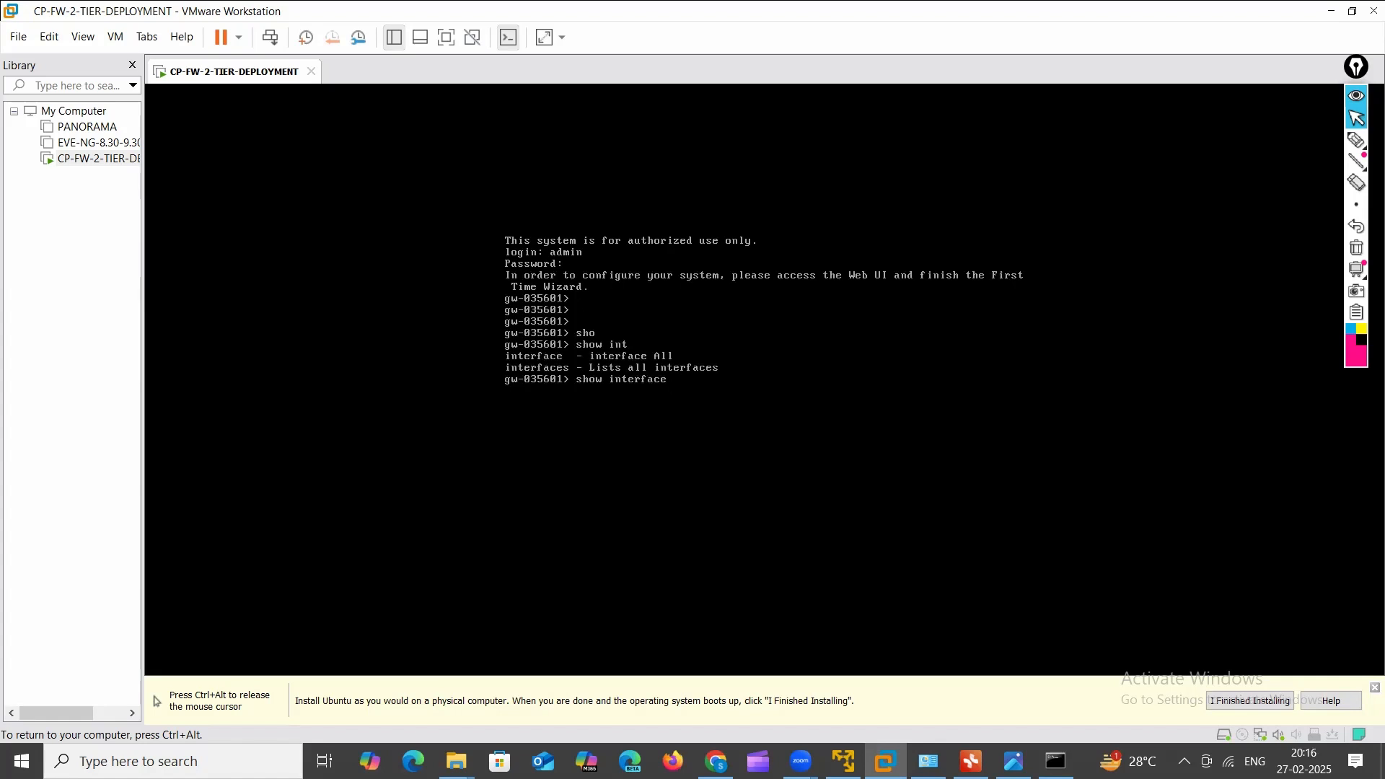
{"action": "type", "text": "a"}
{"action": "key", "text": "Tab"}
{"action": "type", "text": "l"}
{"action": "key", "text": "Tab"}
{"action": "key", "text": "Tab"}
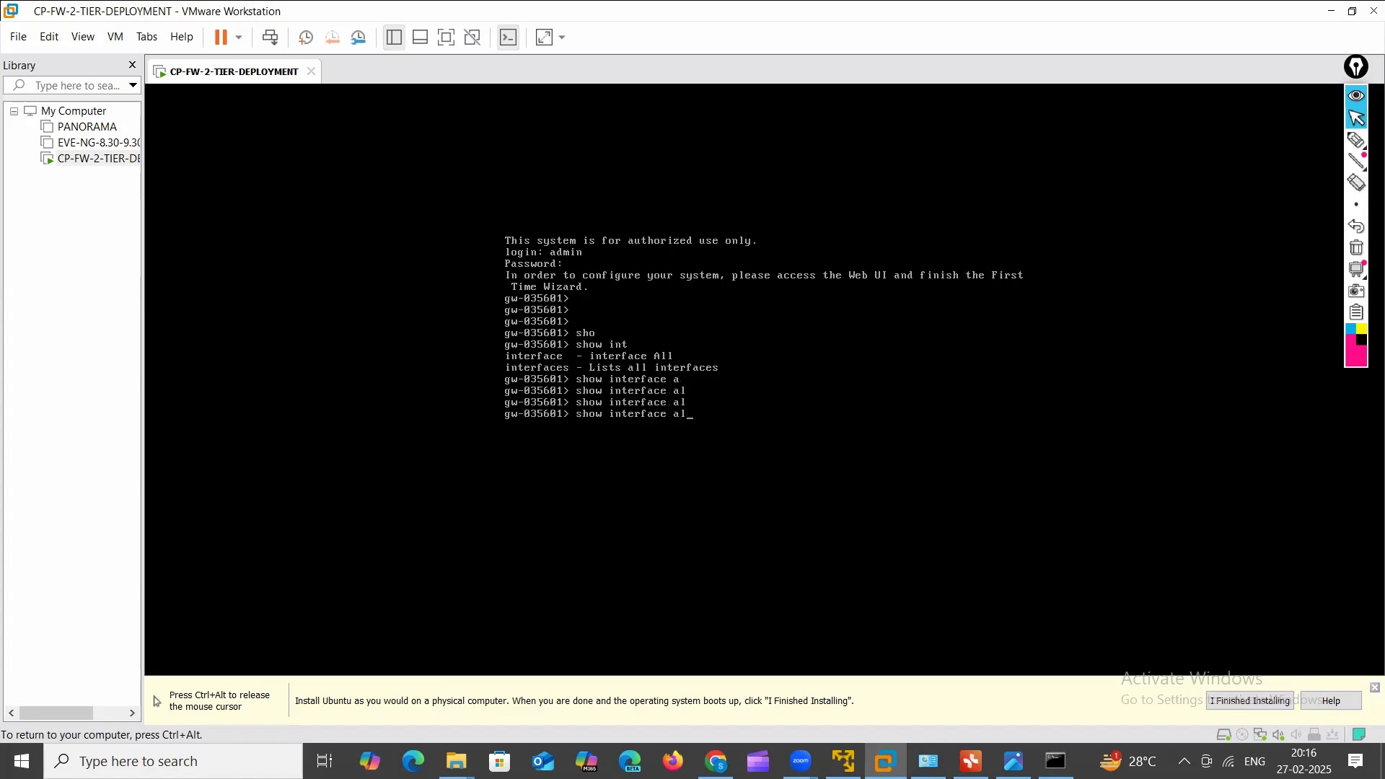
{"action": "key", "text": "BackSpace"}
{"action": "key", "text": "BackSpace"}
{"action": "key", "text": "BackSpace"}
{"action": "key", "text": "BackSpace"}
{"action": "key", "text": "BackSpace"}
{"action": "key", "text": "BackSpace"}
{"action": "key", "text": "BackSpace"}
{"action": "type", "text": "t"}
{"action": "key", "text": "Tab"}
{"action": "type", "text": "e"}
{"action": "key", "text": "Tab"}
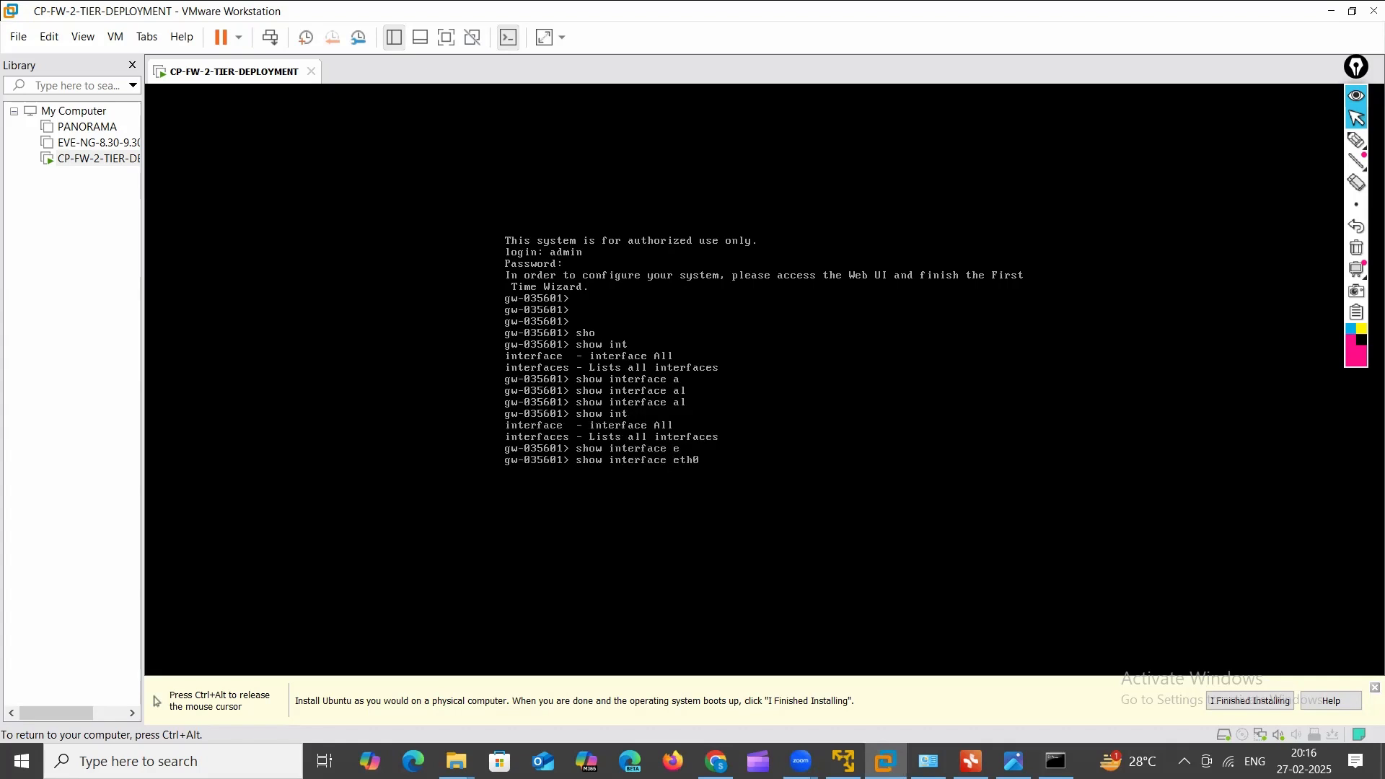
{"action": "key", "text": "Return"}
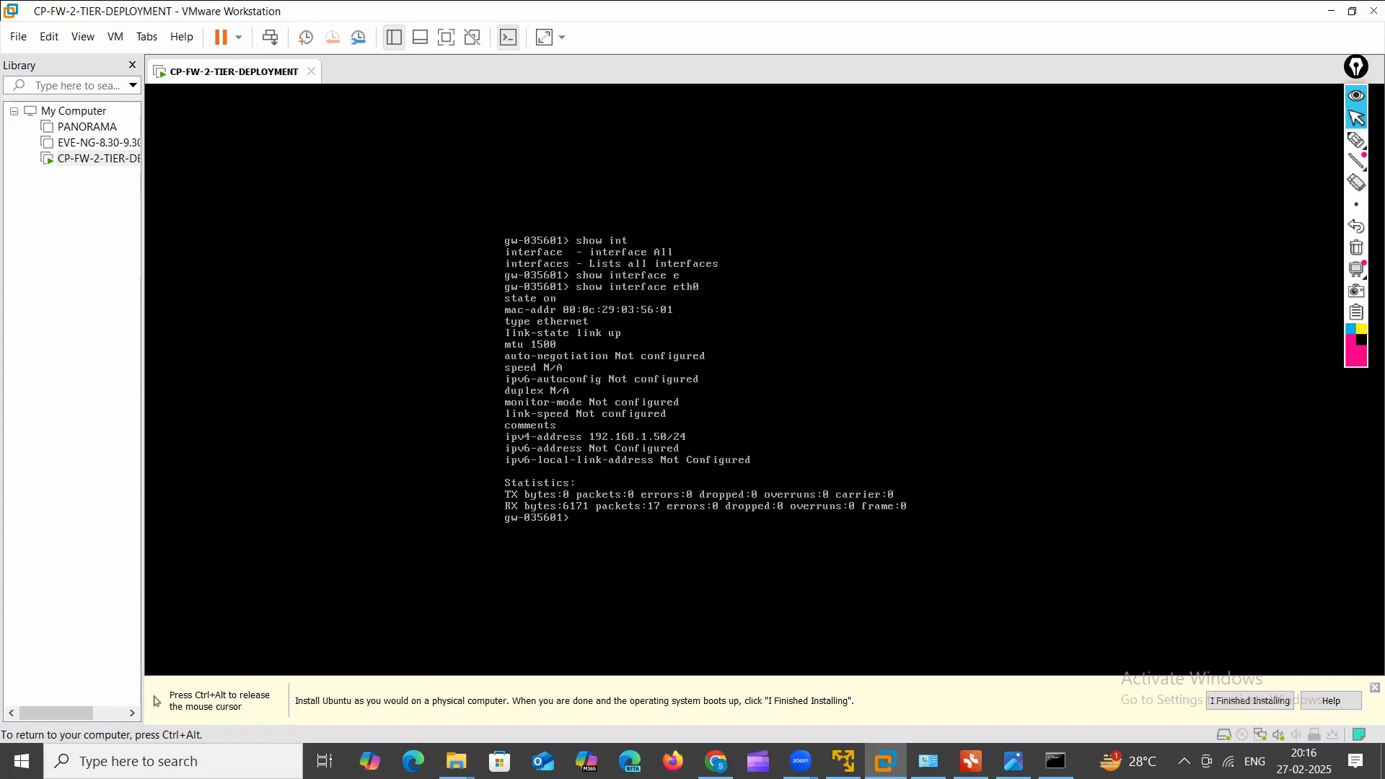
{"action": "key", "text": "Return"}
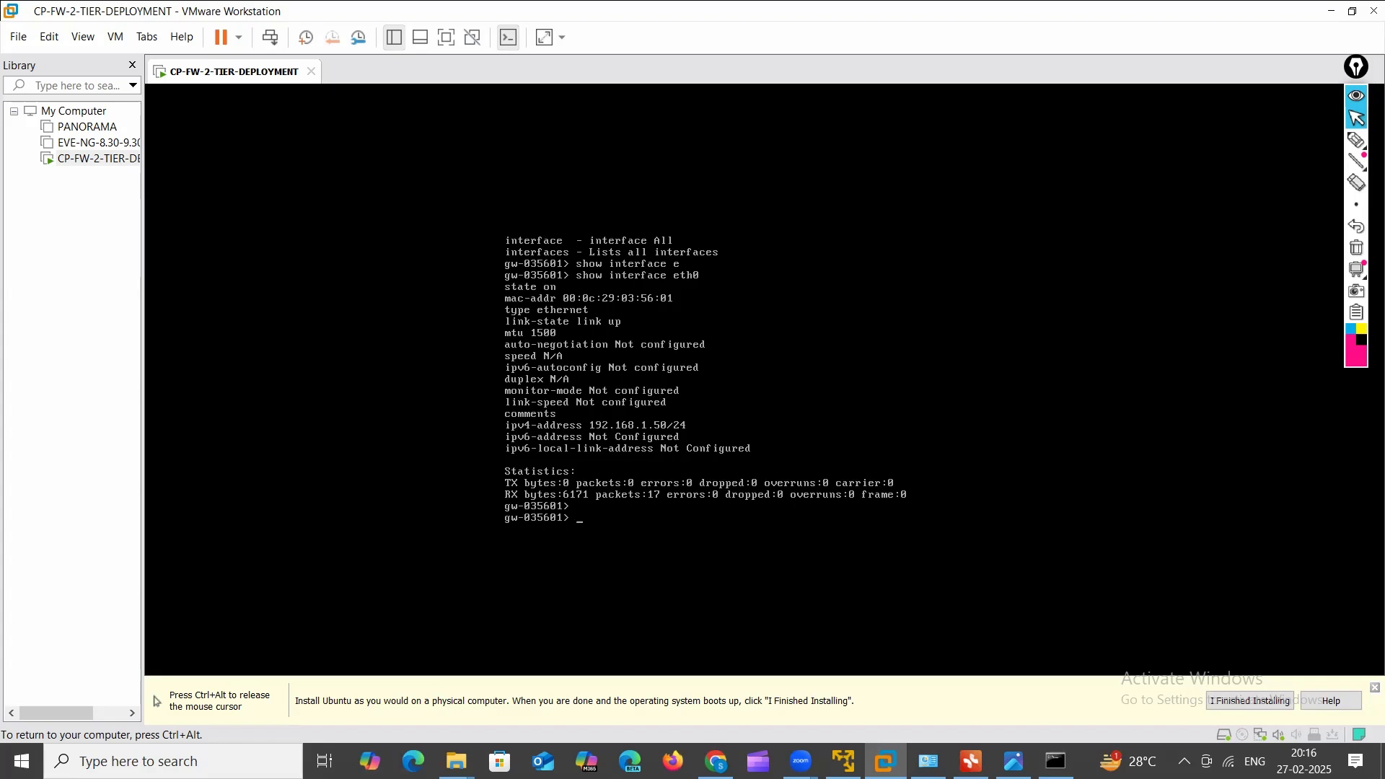
{"action": "key", "text": "Return"}
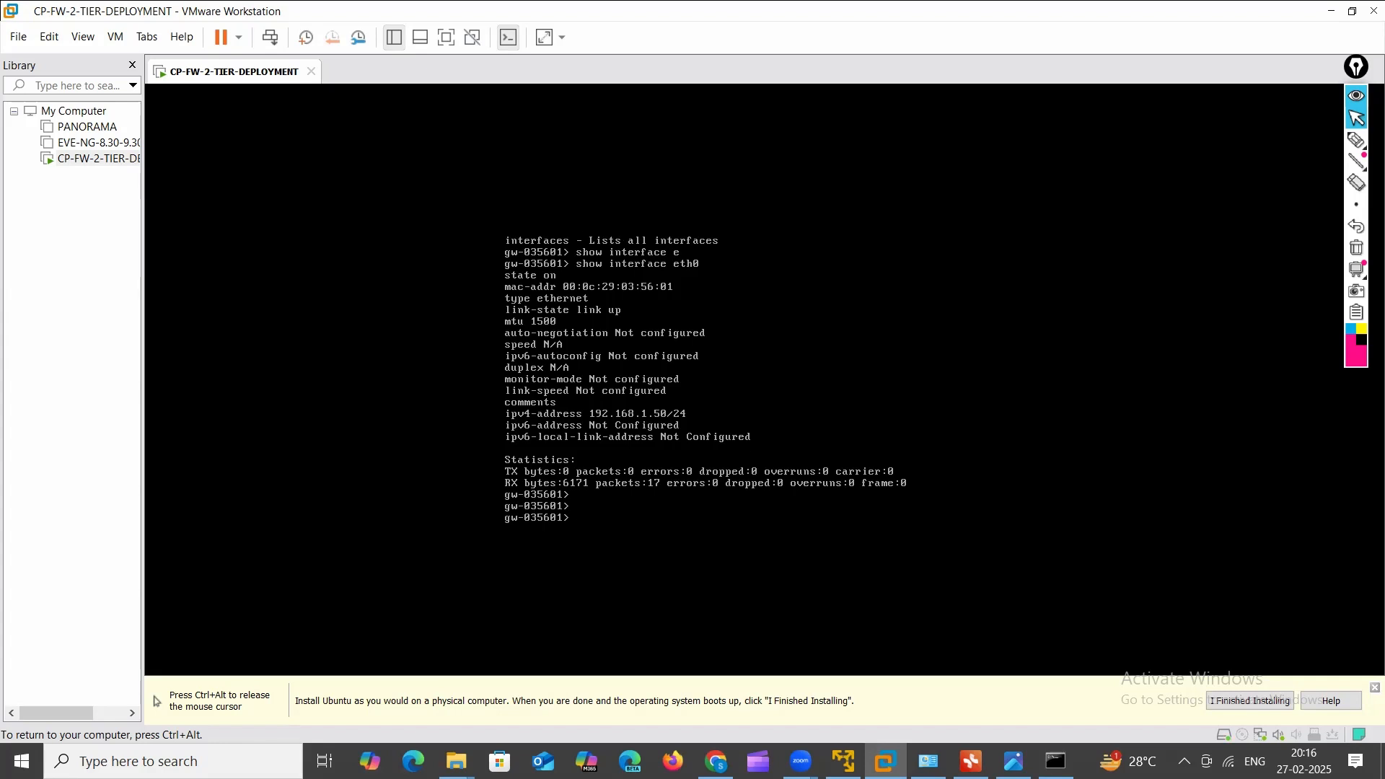
{"action": "key", "text": "Return"}
{"action": "key", "text": "Return"}
{"action": "key", "text": "Return"}
{"action": "key", "text": "Return"}
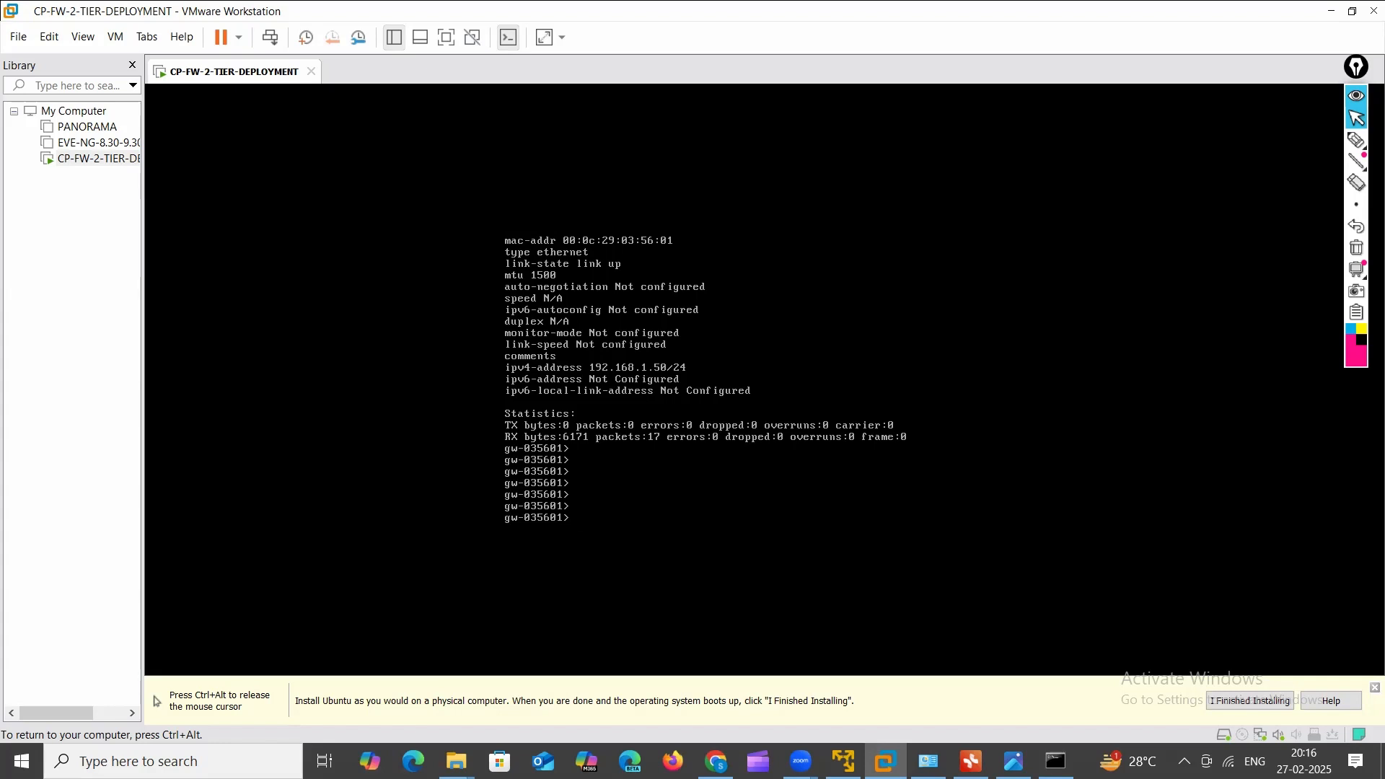
{"action": "key", "text": "ctrl+alt"}
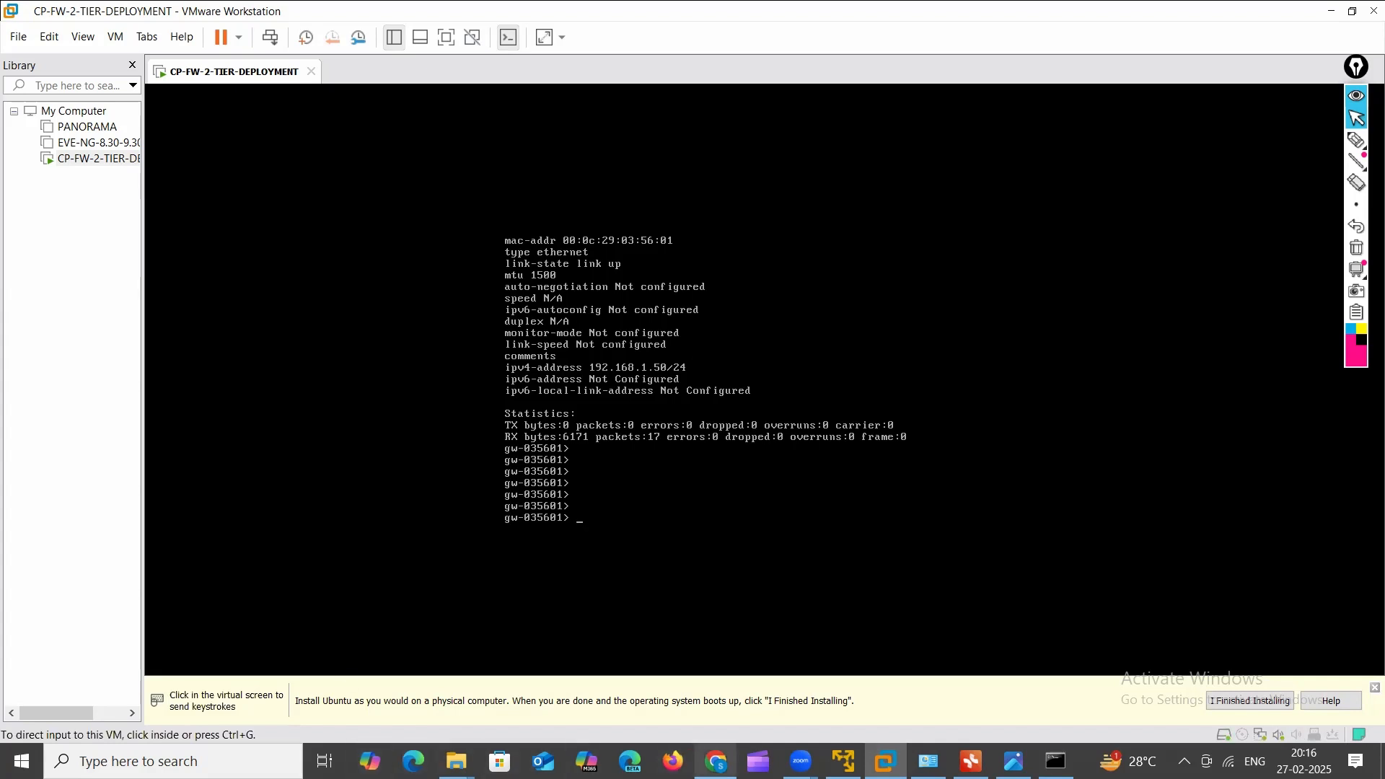
{"action": "left_click", "coordinate": [716, 761]}
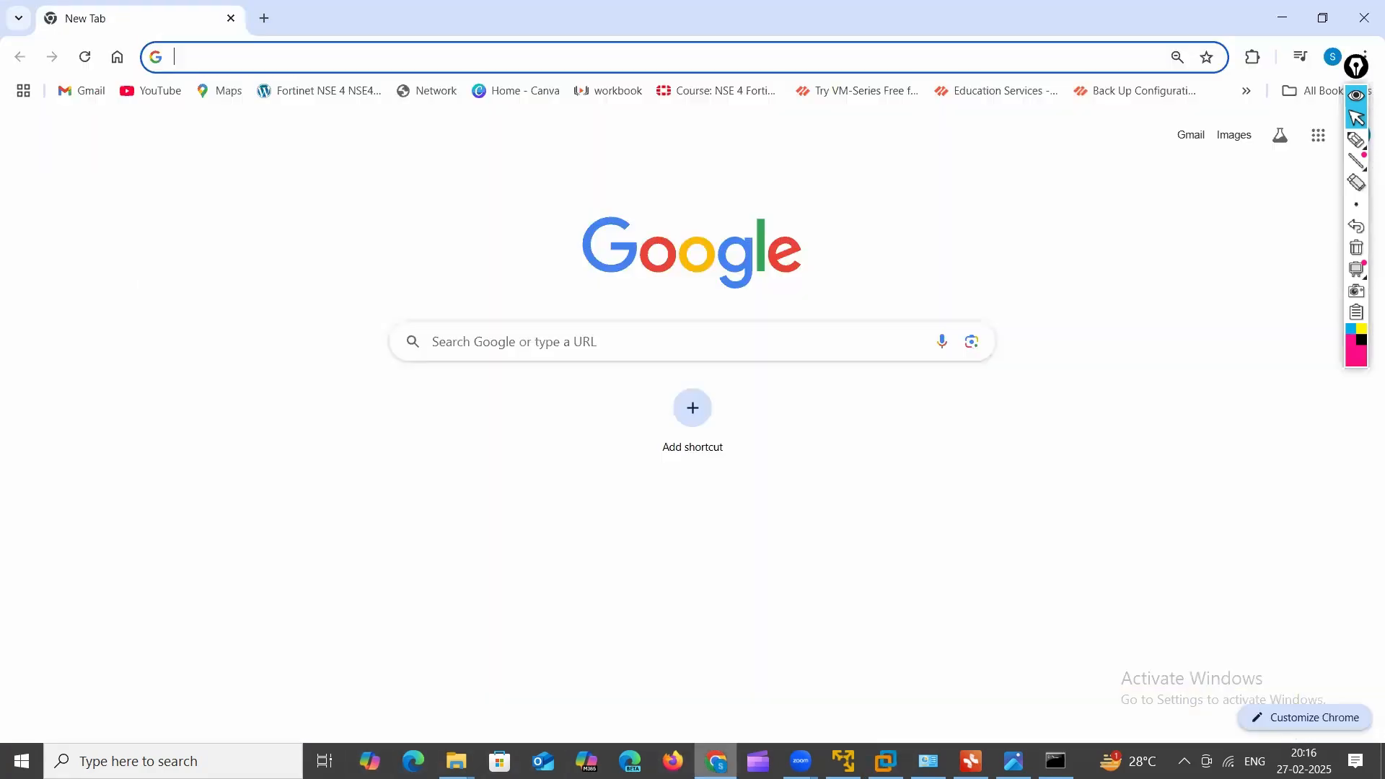
{"action": "left_click", "coordinate": [285, 75]}
{"action": "type", "text": "192.168."}
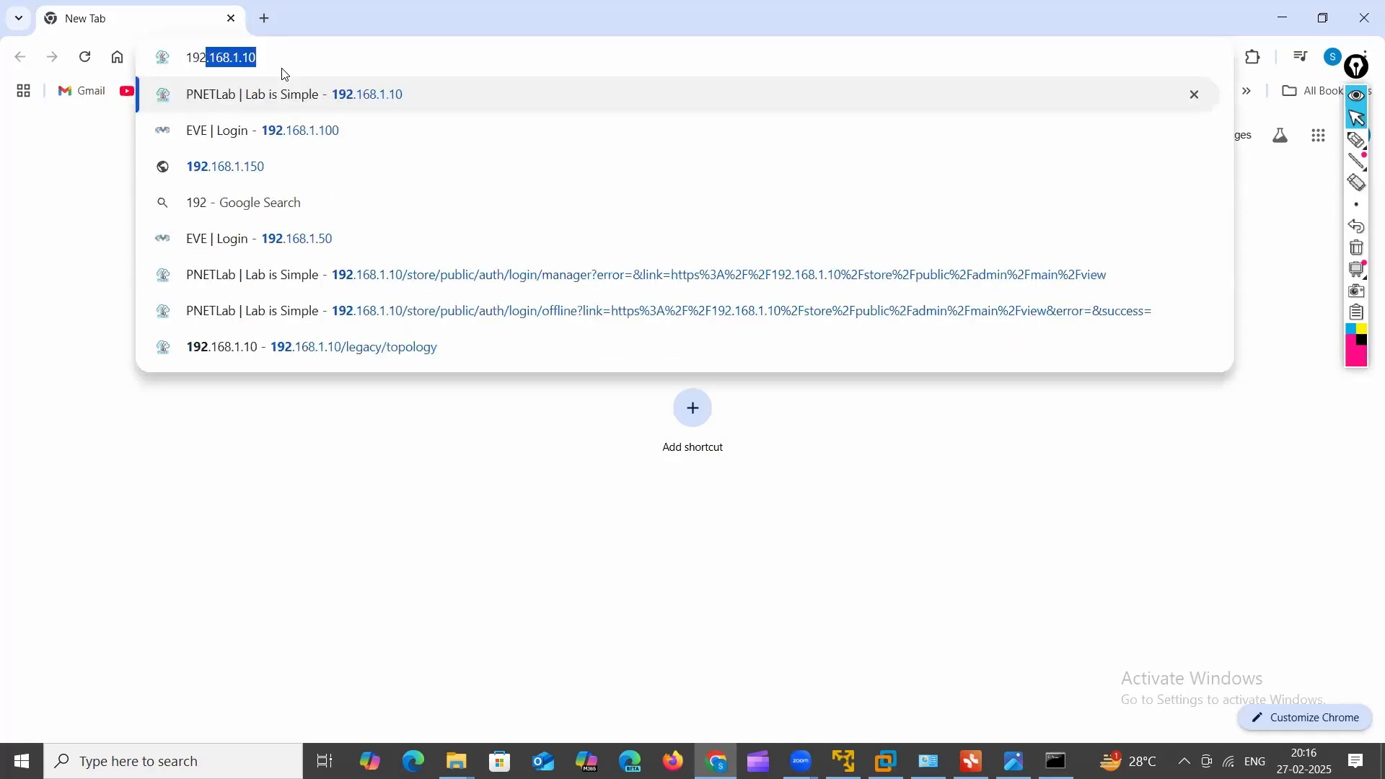
{"action": "type", "text": "1.50"}
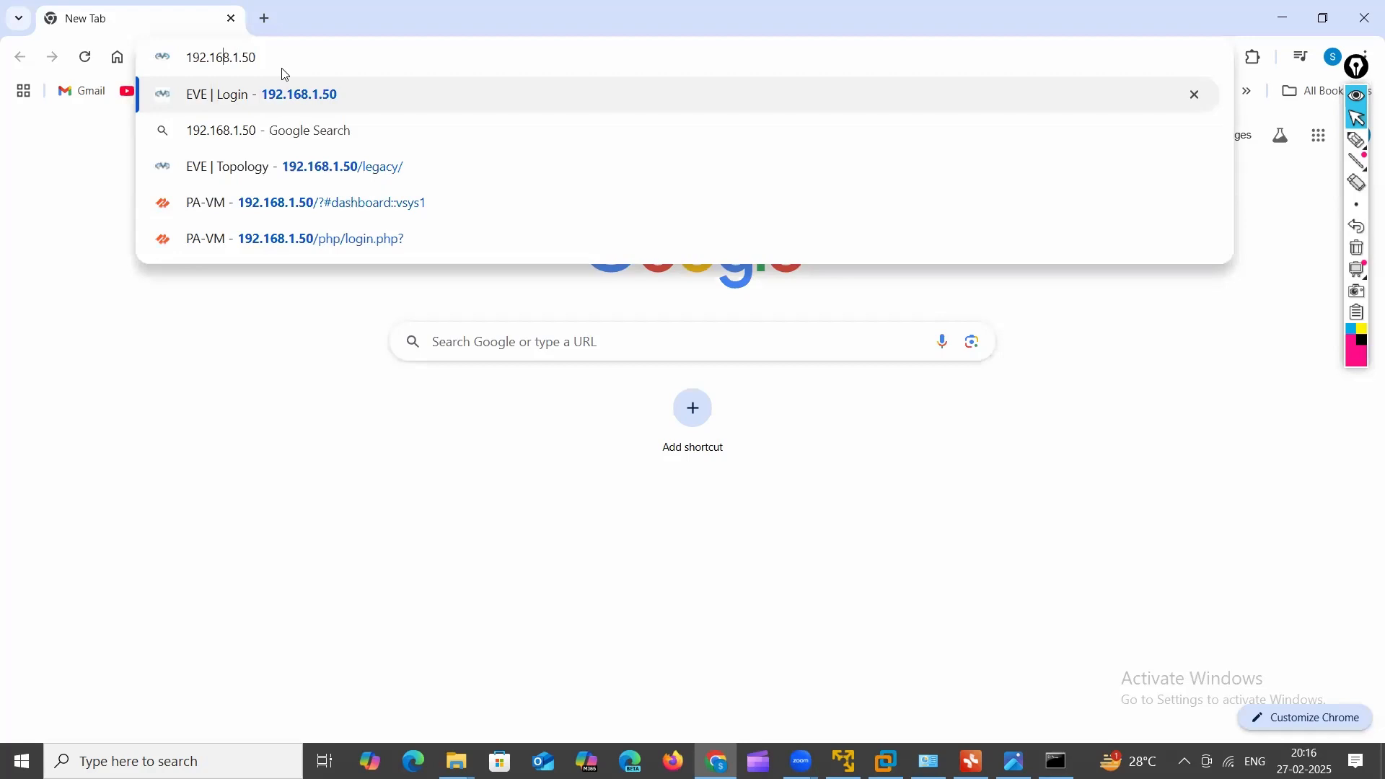
{"action": "type", "text": "HTTPS://"}
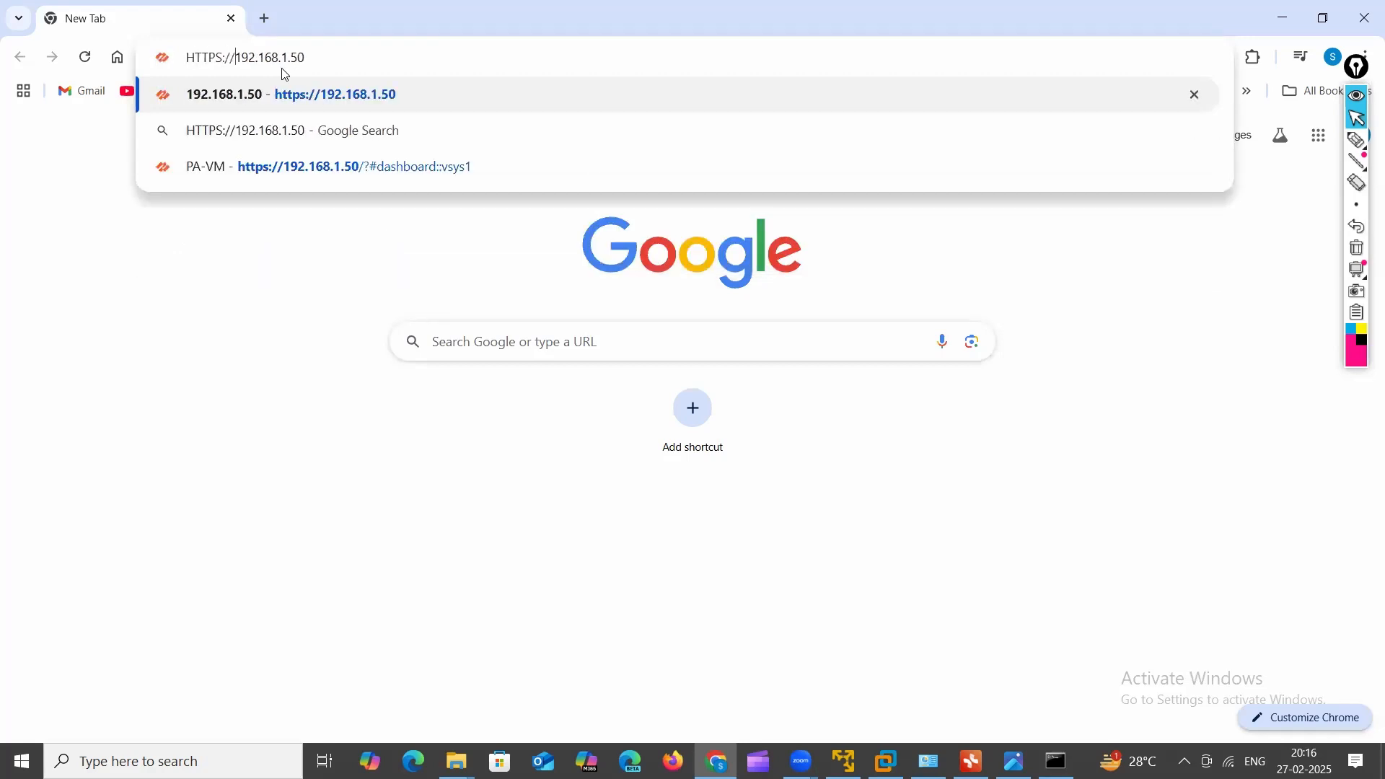
{"action": "key", "text": "Return"}
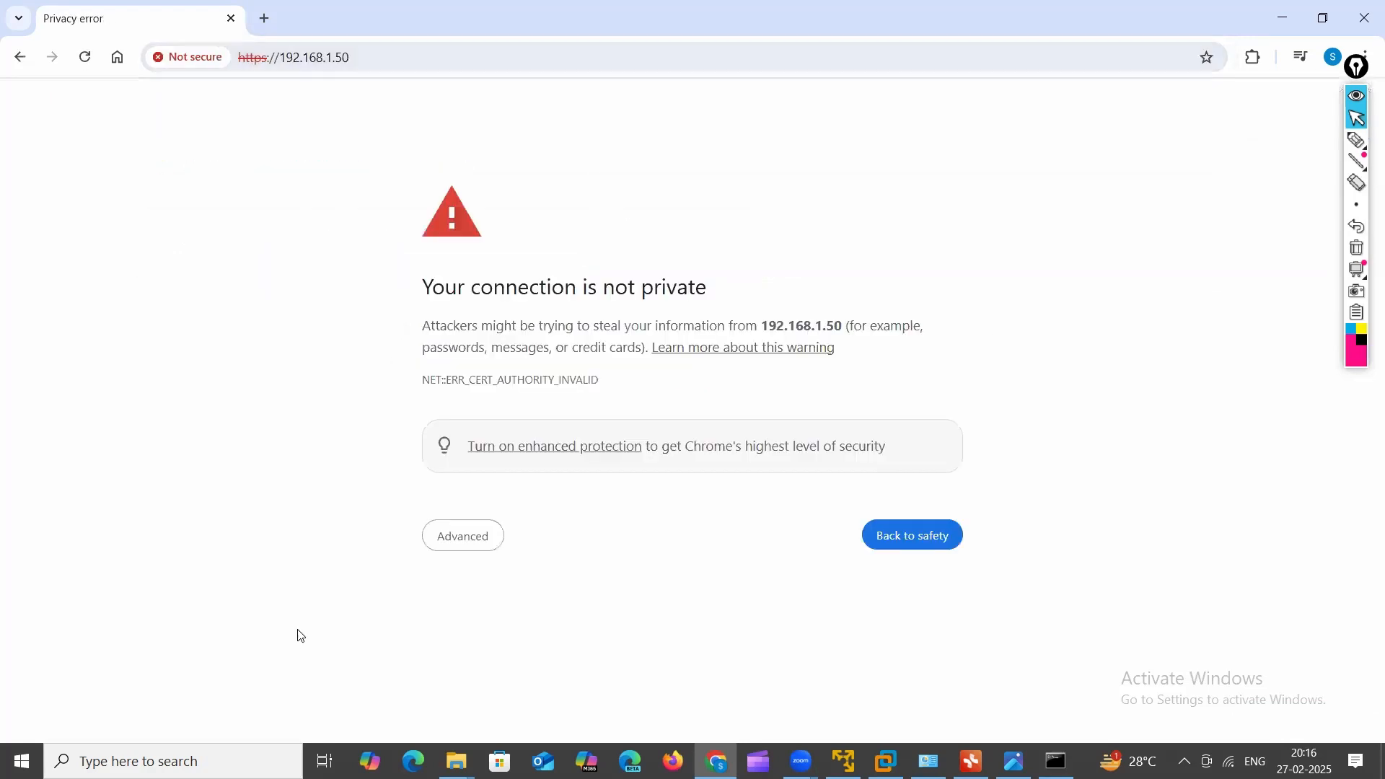
{"action": "left_click", "coordinate": [441, 545]}
{"action": "left_click", "coordinate": [498, 675]}
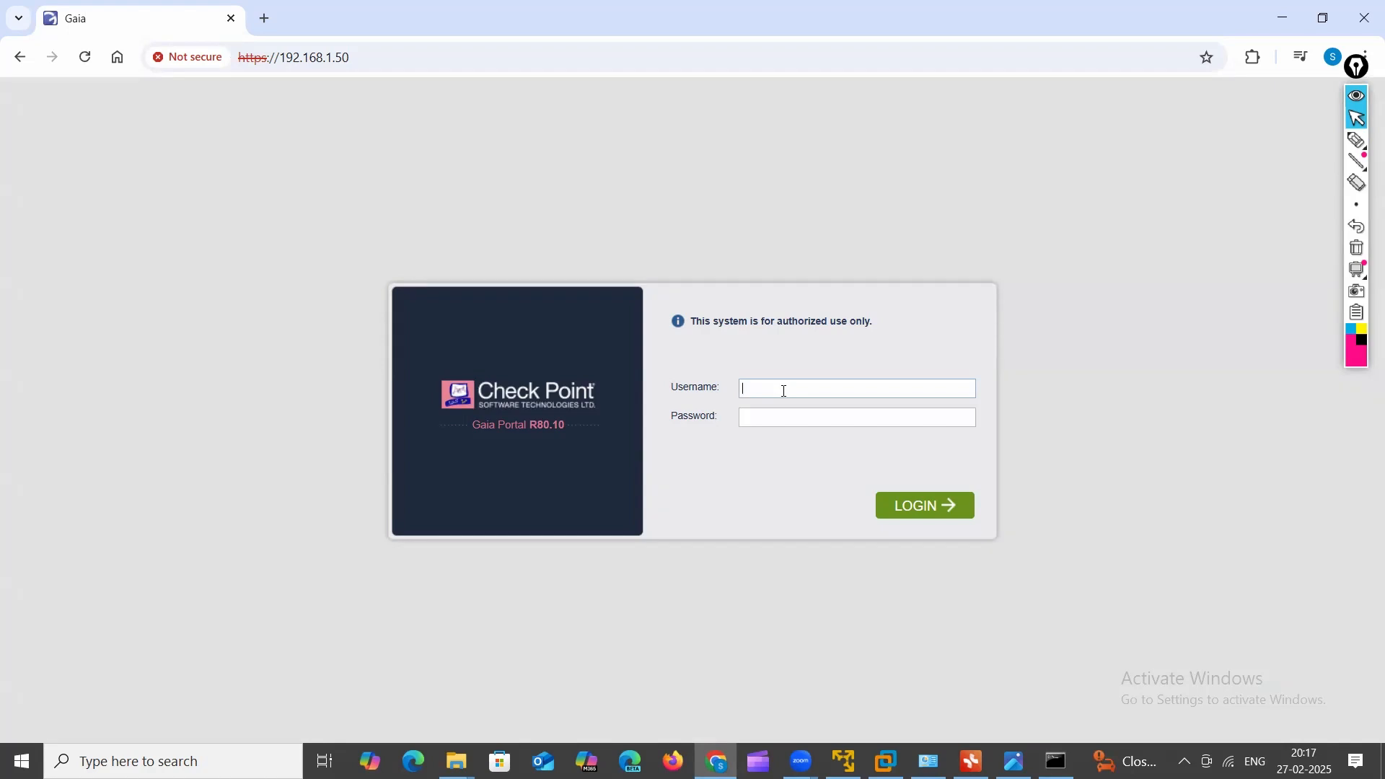
Step: Log in to the Gaia Portal as admin with the administrator password
{"action": "type", "text": "ADMIN"}
{"action": "key", "text": "BackSpace"}
{"action": "key", "text": "BackSpace"}
{"action": "key", "text": "BackSpace"}
{"action": "key", "text": "BackSpace"}
{"action": "key", "text": "BackSpace"}
{"action": "type", "text": "admin"}
{"action": "key", "text": "Tab"}
{"action": "type", "text": "••••••"}
{"action": "left_click", "coordinate": [898, 518]}
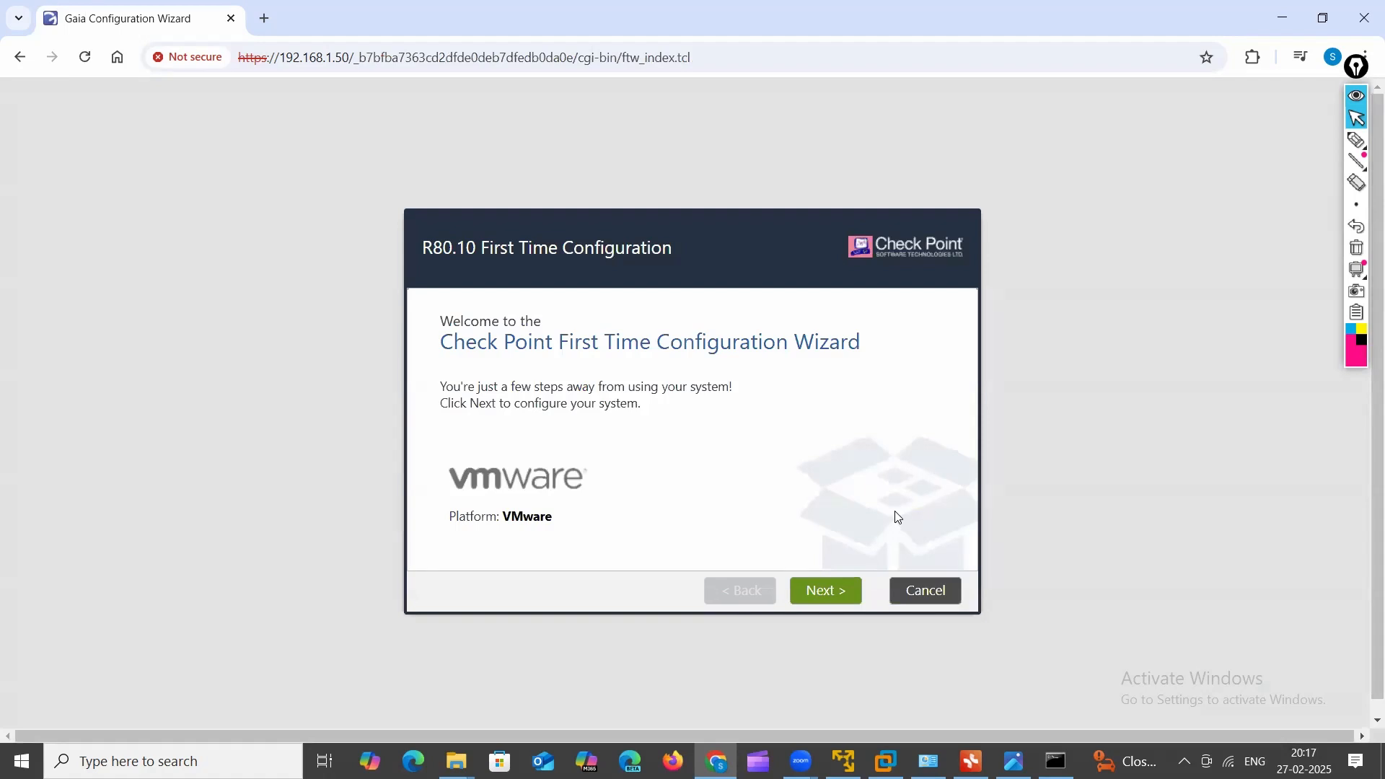
Step: Accept defaults on the welcome, connection, device, date/time and installation-type wizard pages
{"action": "left_click", "coordinate": [813, 596]}
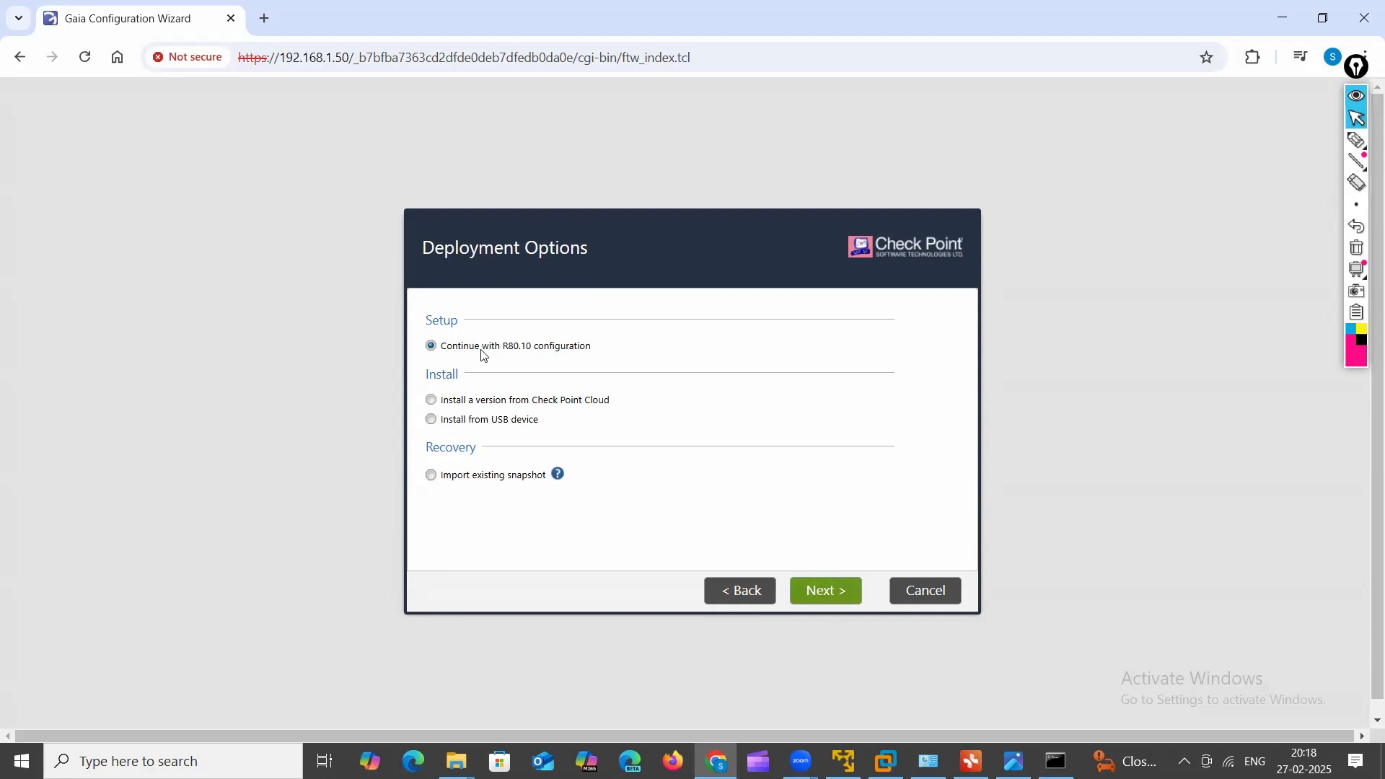
{"action": "left_click", "coordinate": [835, 594]}
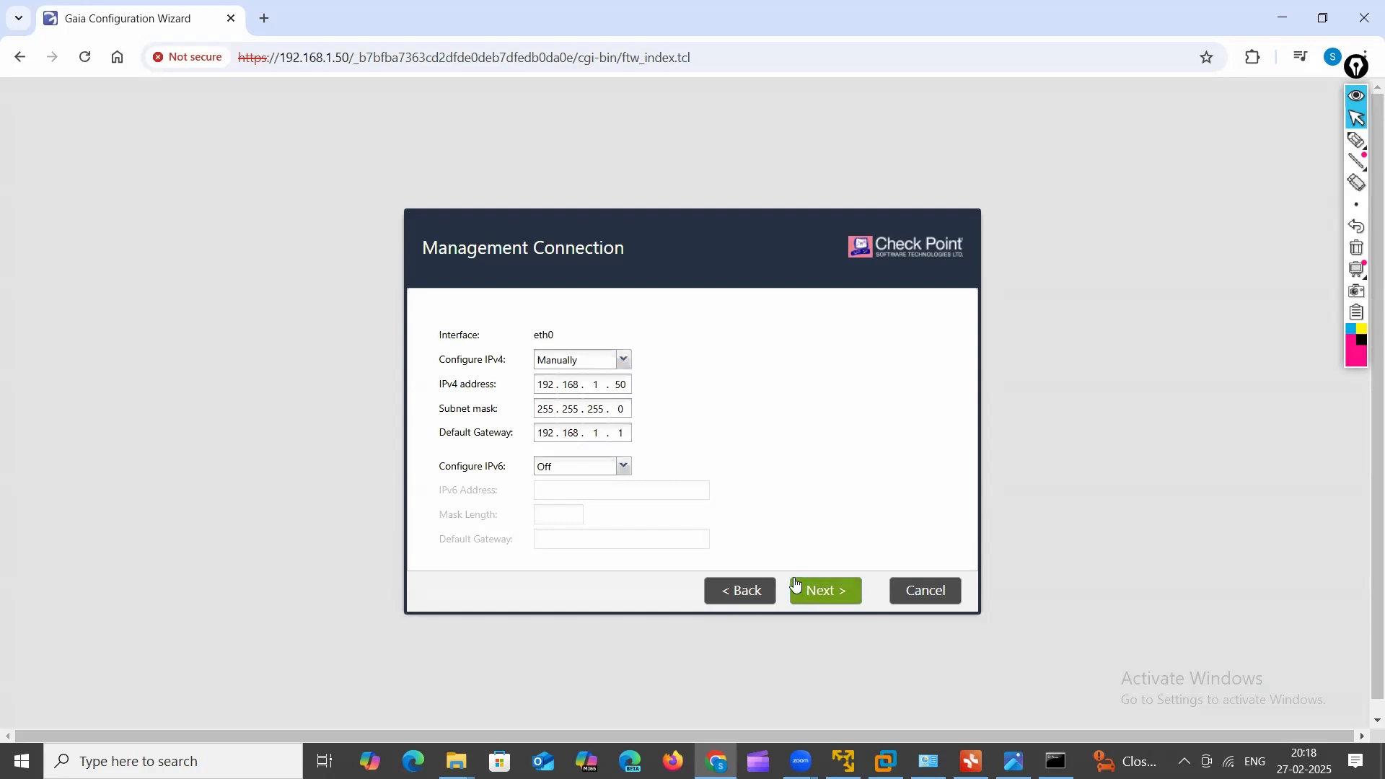
{"action": "left_click", "coordinate": [829, 590]}
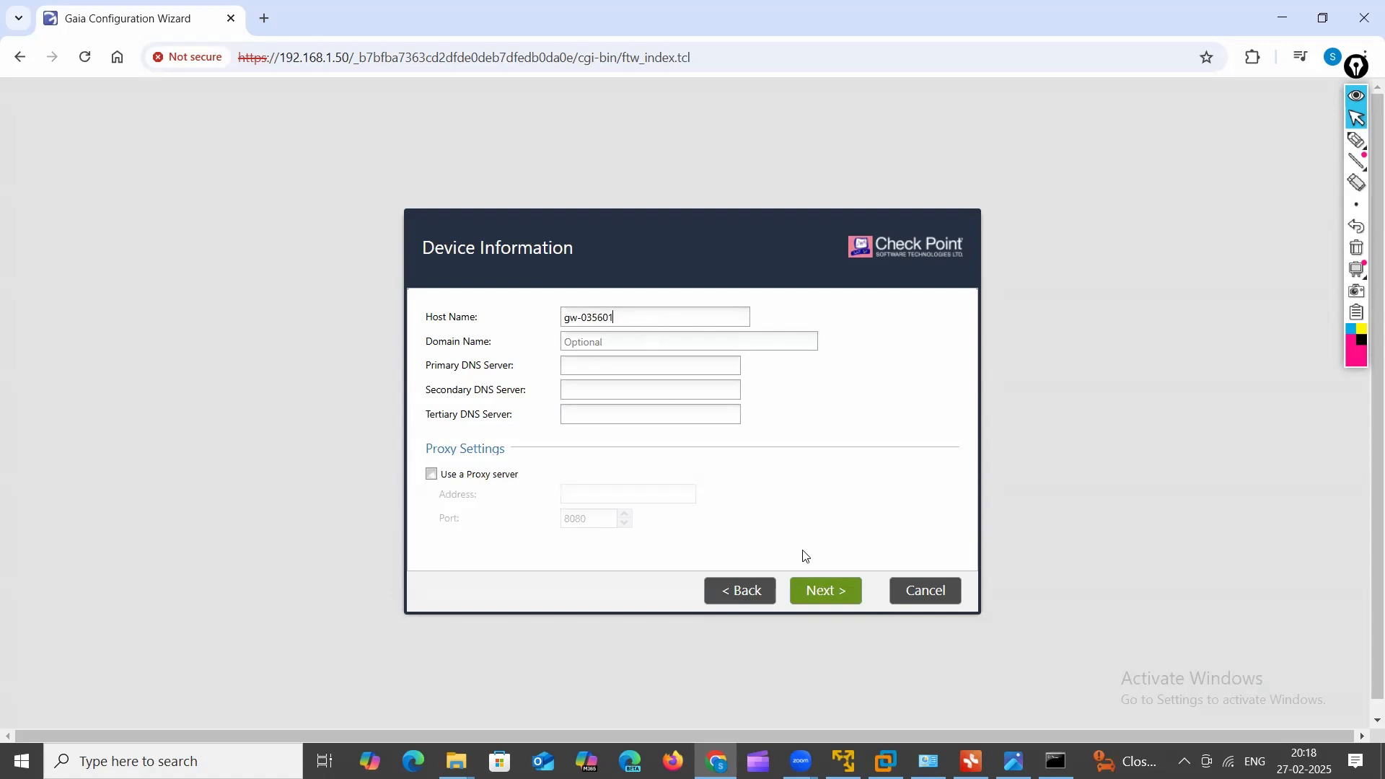
{"action": "left_click", "coordinate": [812, 592]}
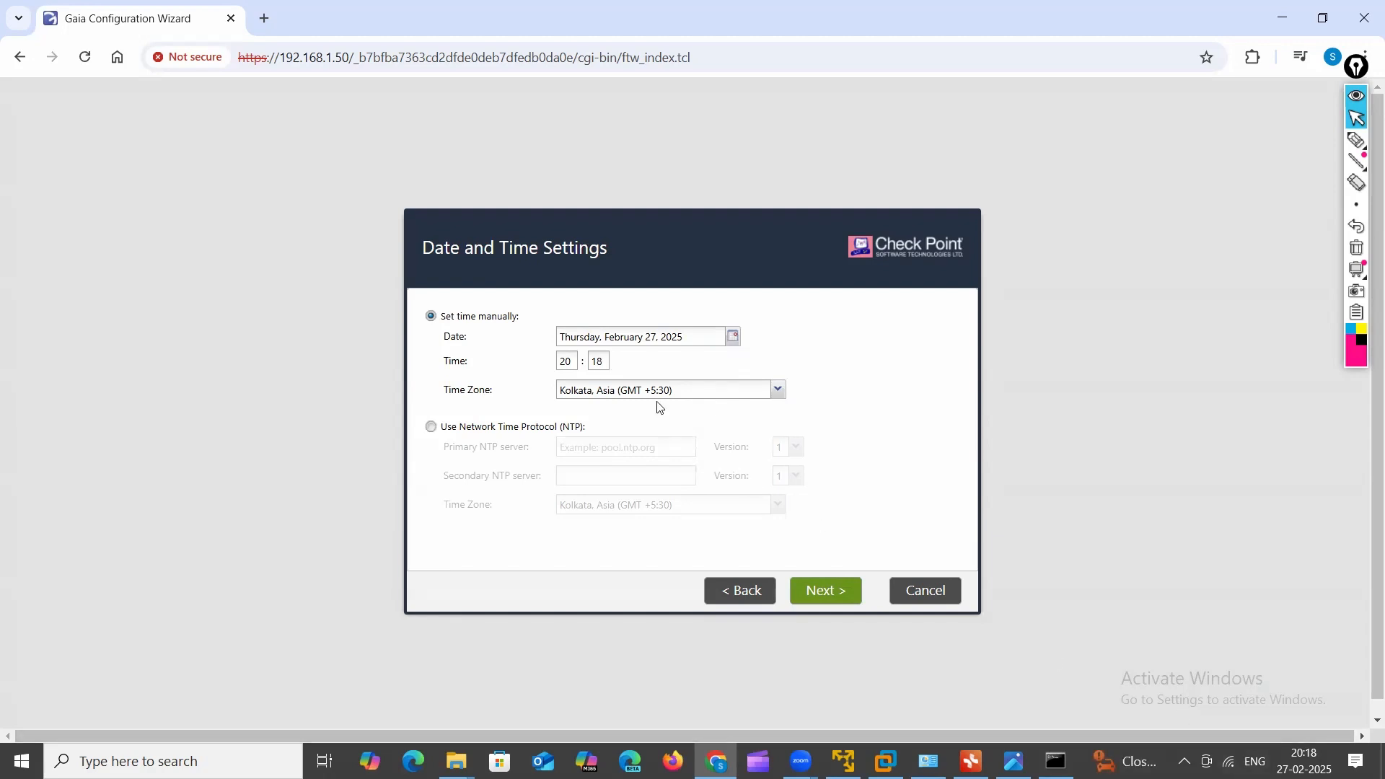
{"action": "left_click", "coordinate": [854, 596]}
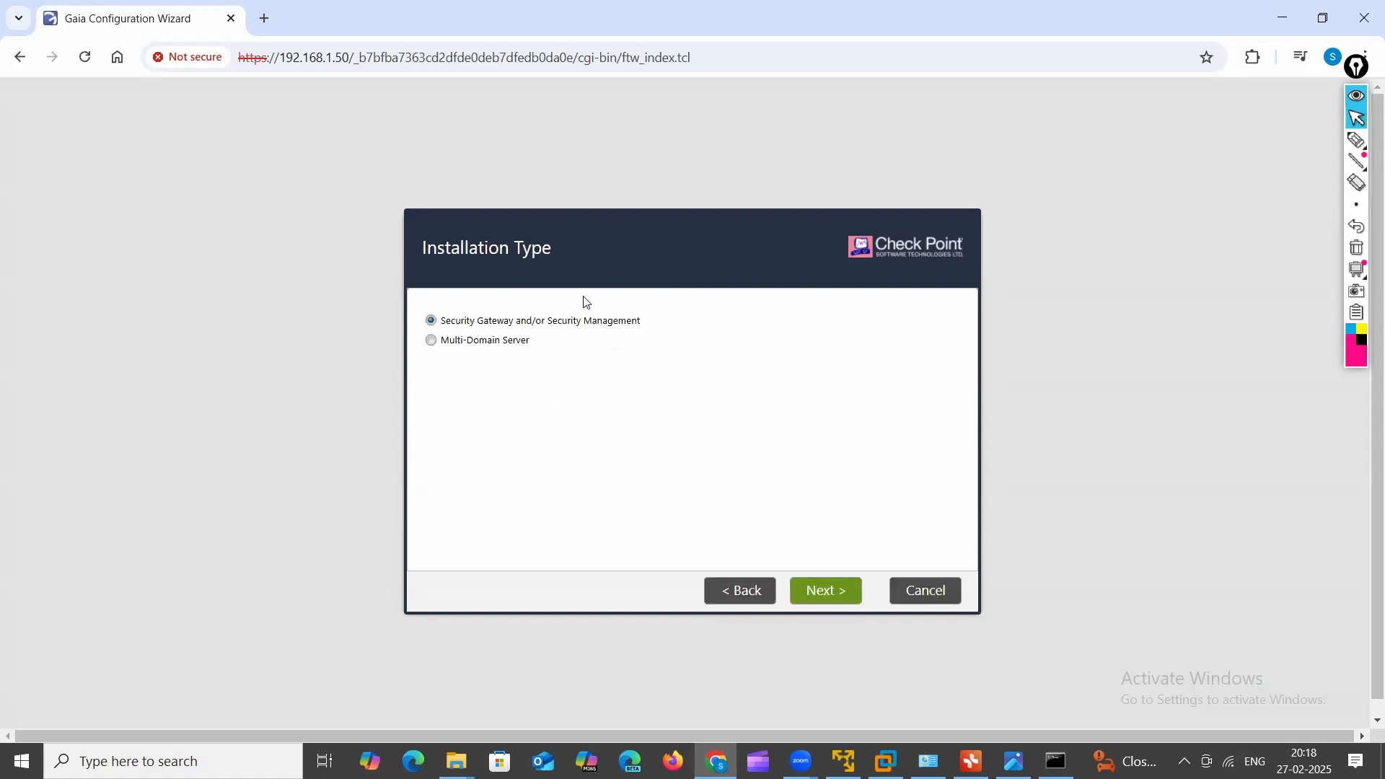
{"action": "left_click", "coordinate": [838, 577]}
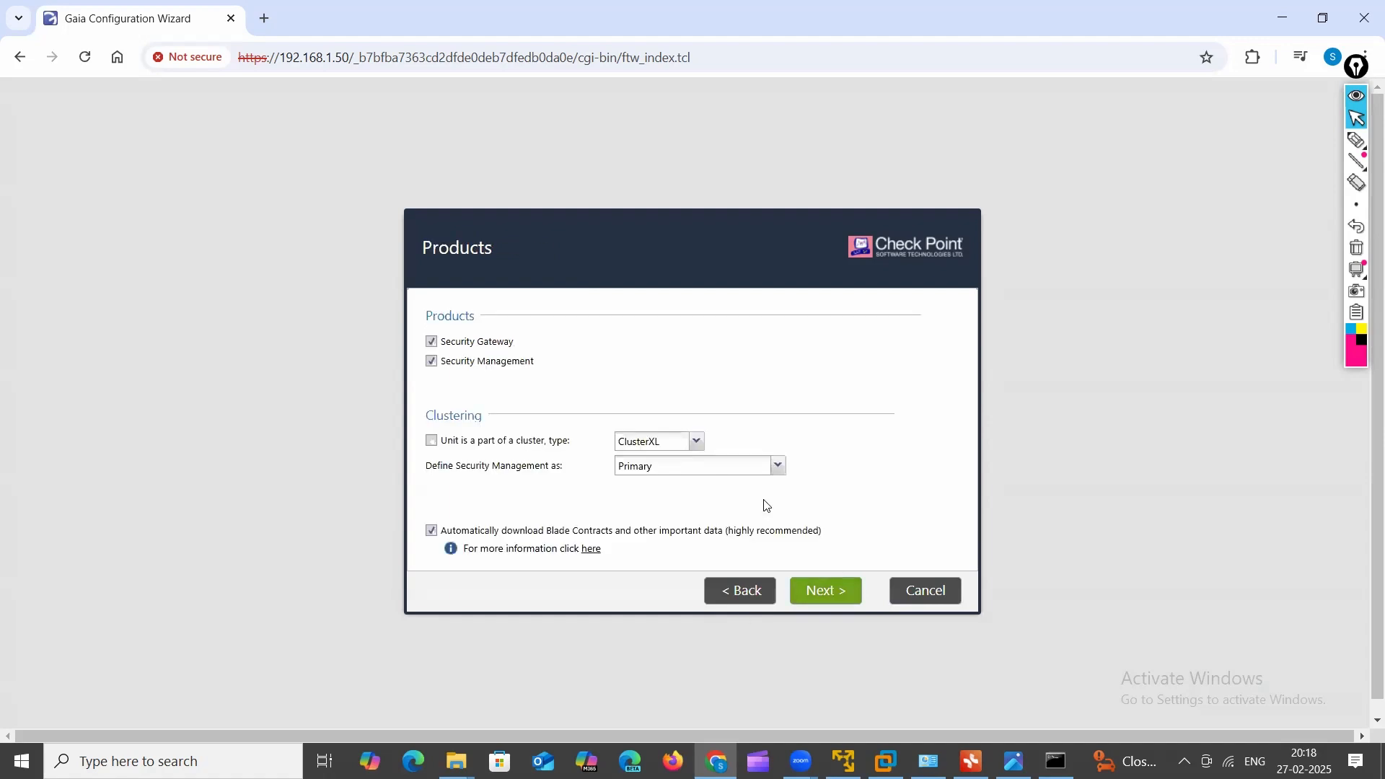
Step: Select both Security Gateway and Security Management (Primary) on the Products page and continue
{"action": "left_click", "coordinate": [432, 343]}
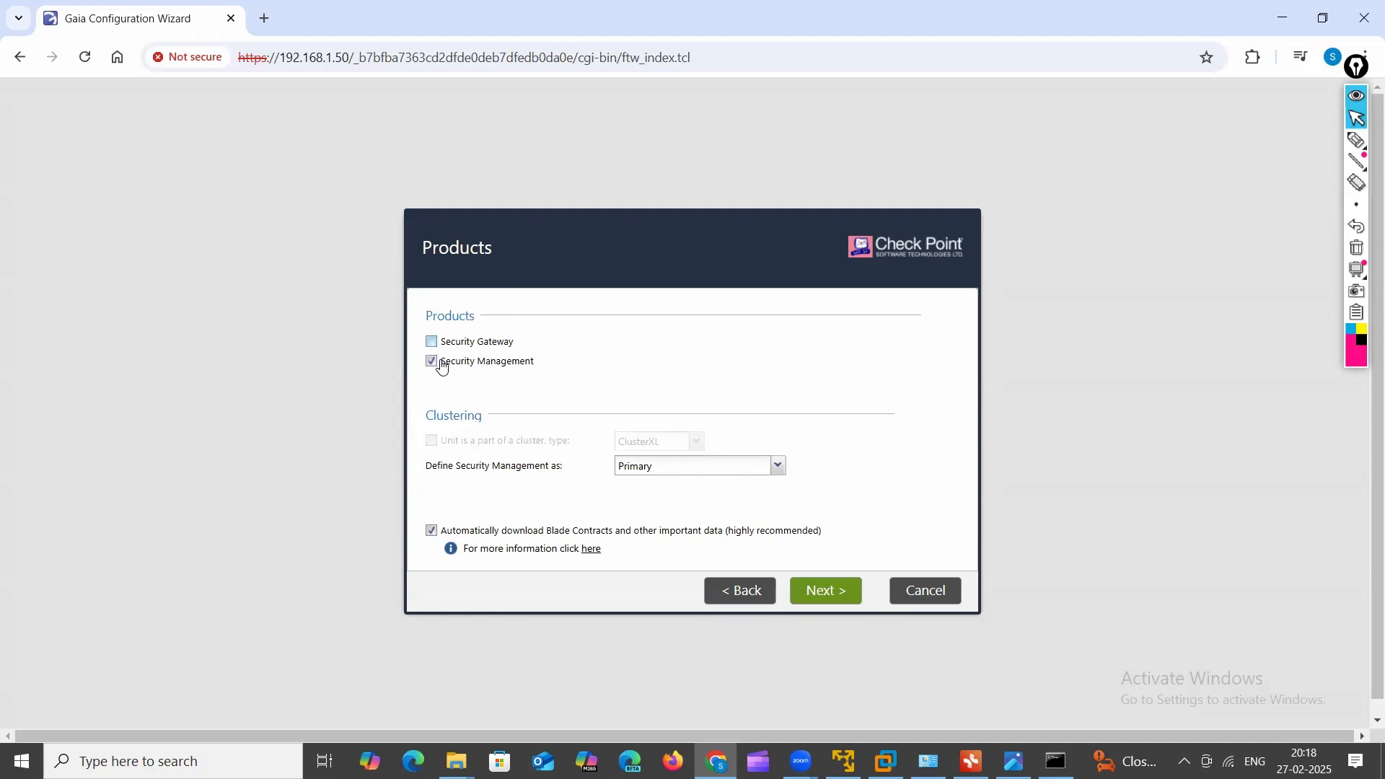
{"action": "left_click", "coordinate": [433, 362]}
{"action": "left_click", "coordinate": [432, 343]}
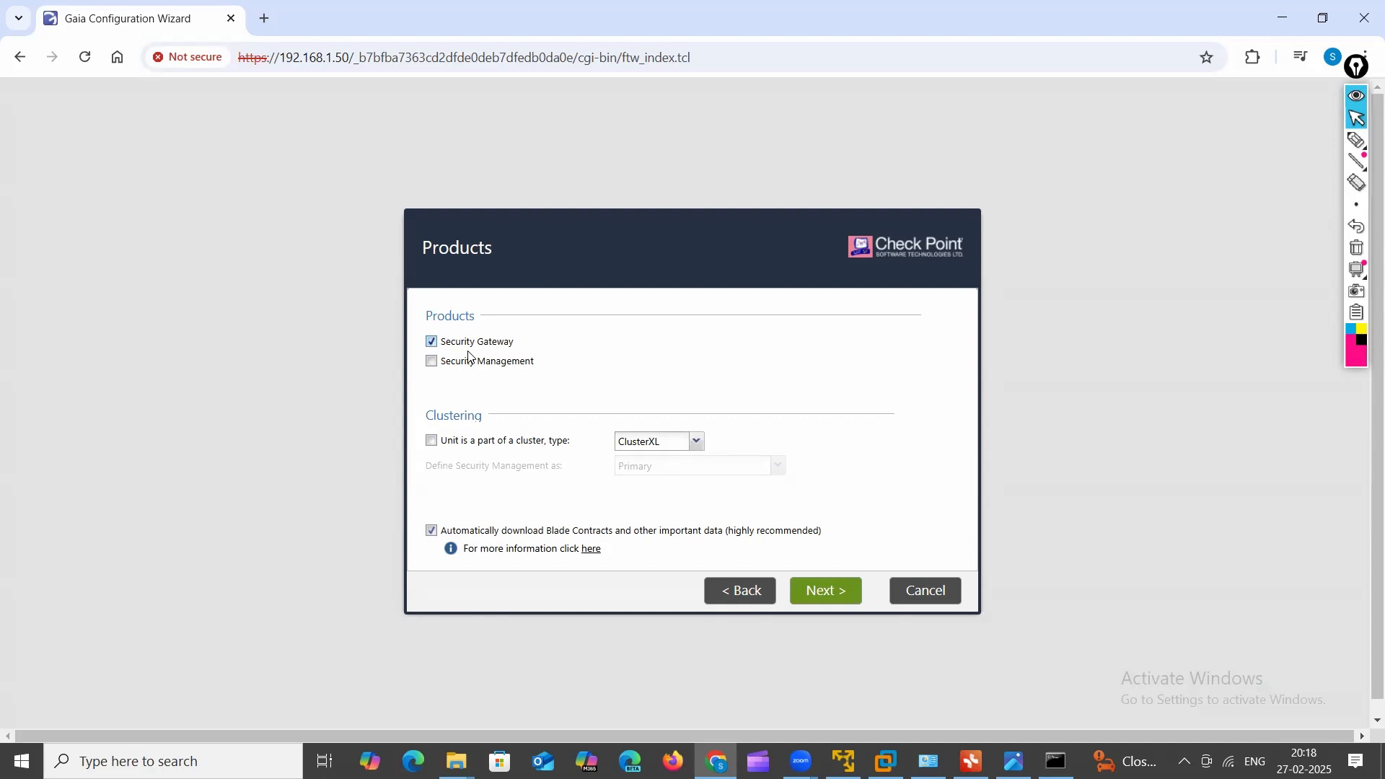
{"action": "left_click", "coordinate": [432, 363]}
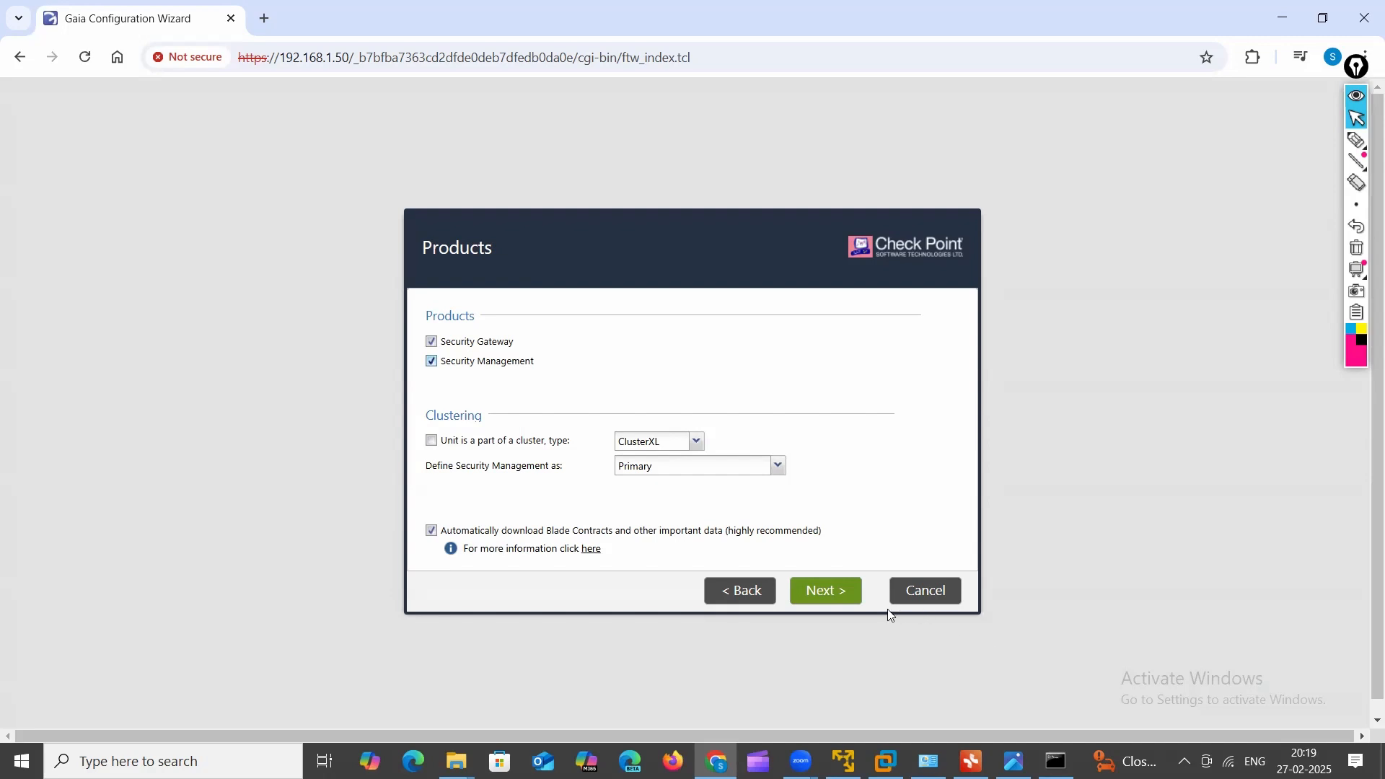
{"action": "left_click", "coordinate": [829, 595]}
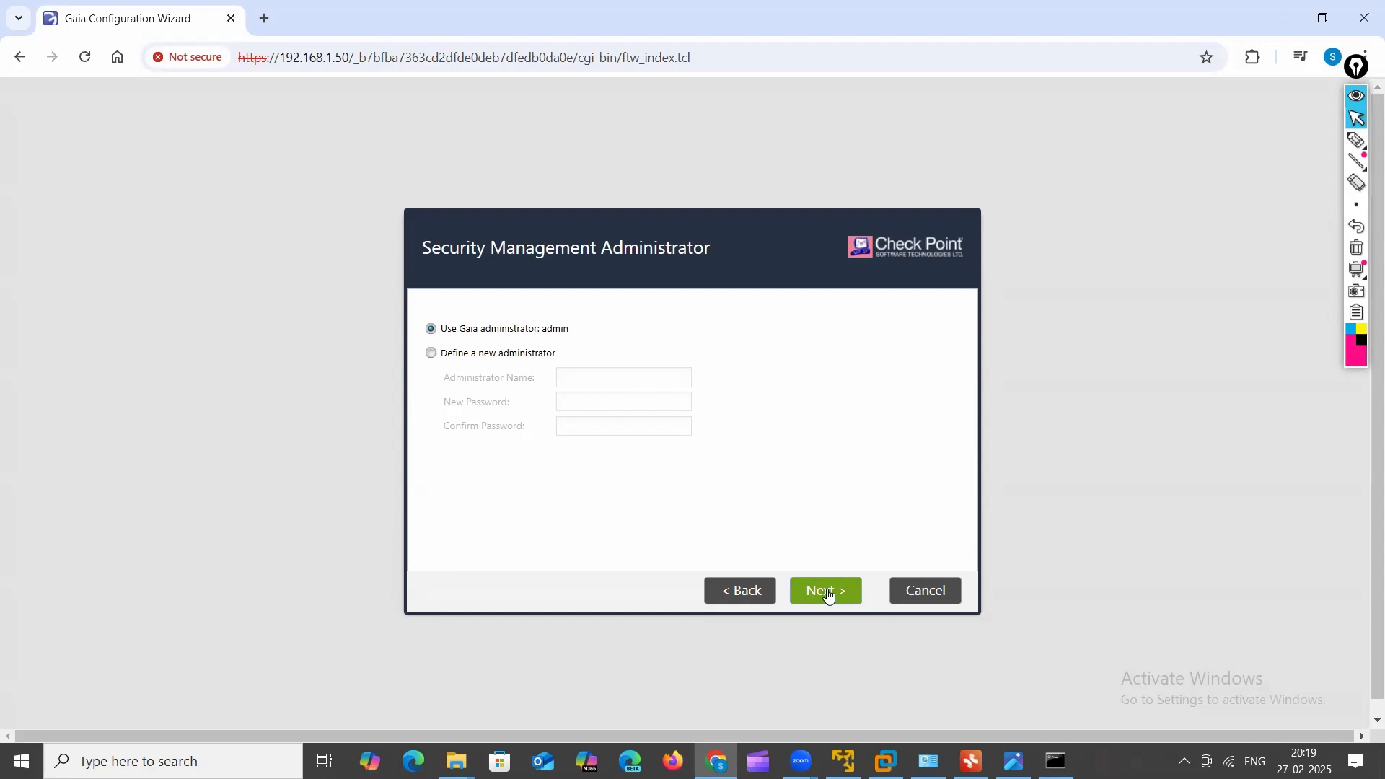
Step: Keep 'Use Gaia administrator' and continue to the GUI Clients page
{"action": "left_click", "coordinate": [828, 595]}
{"action": "left_click", "coordinate": [827, 598]}
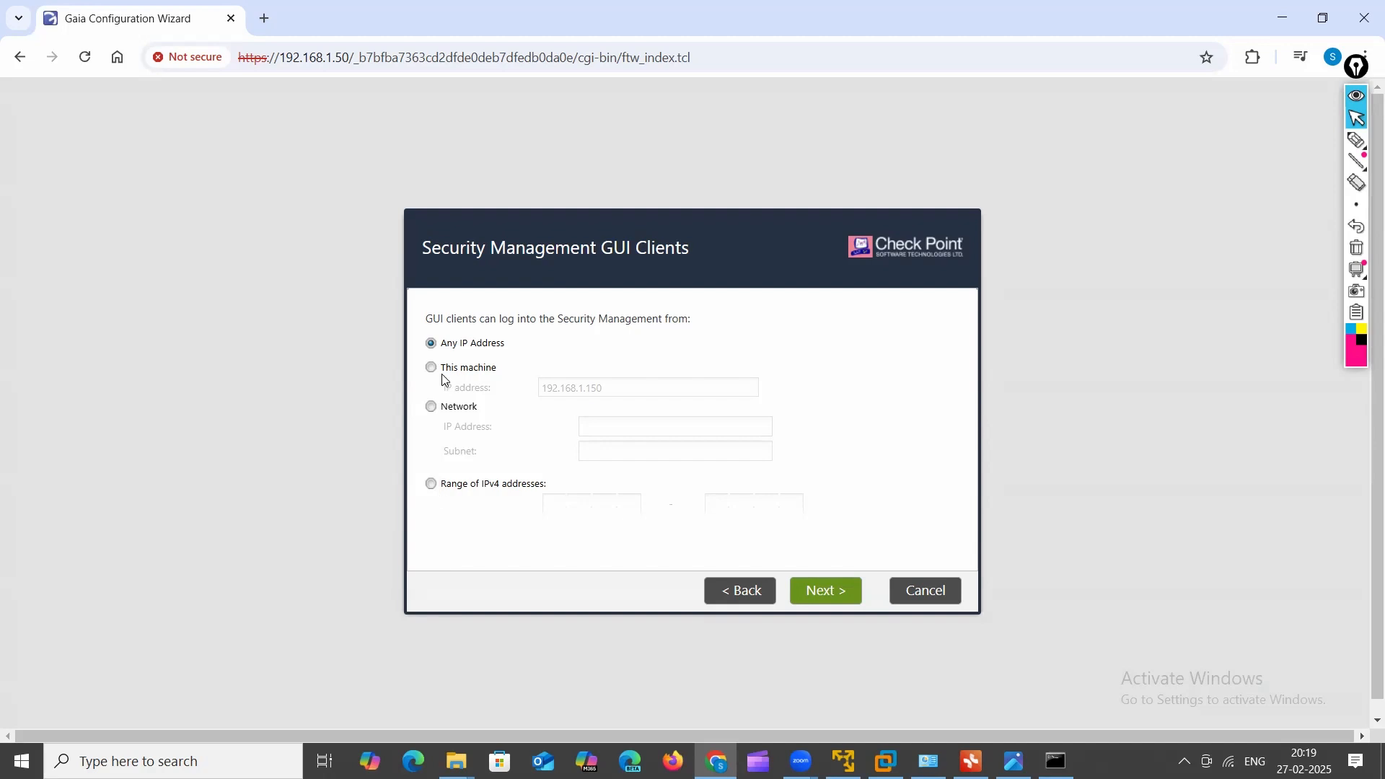
Step: Keep Any IP Address, uncheck 'Improve product experience', then Finish and confirm configuration
{"action": "left_click", "coordinate": [815, 588]}
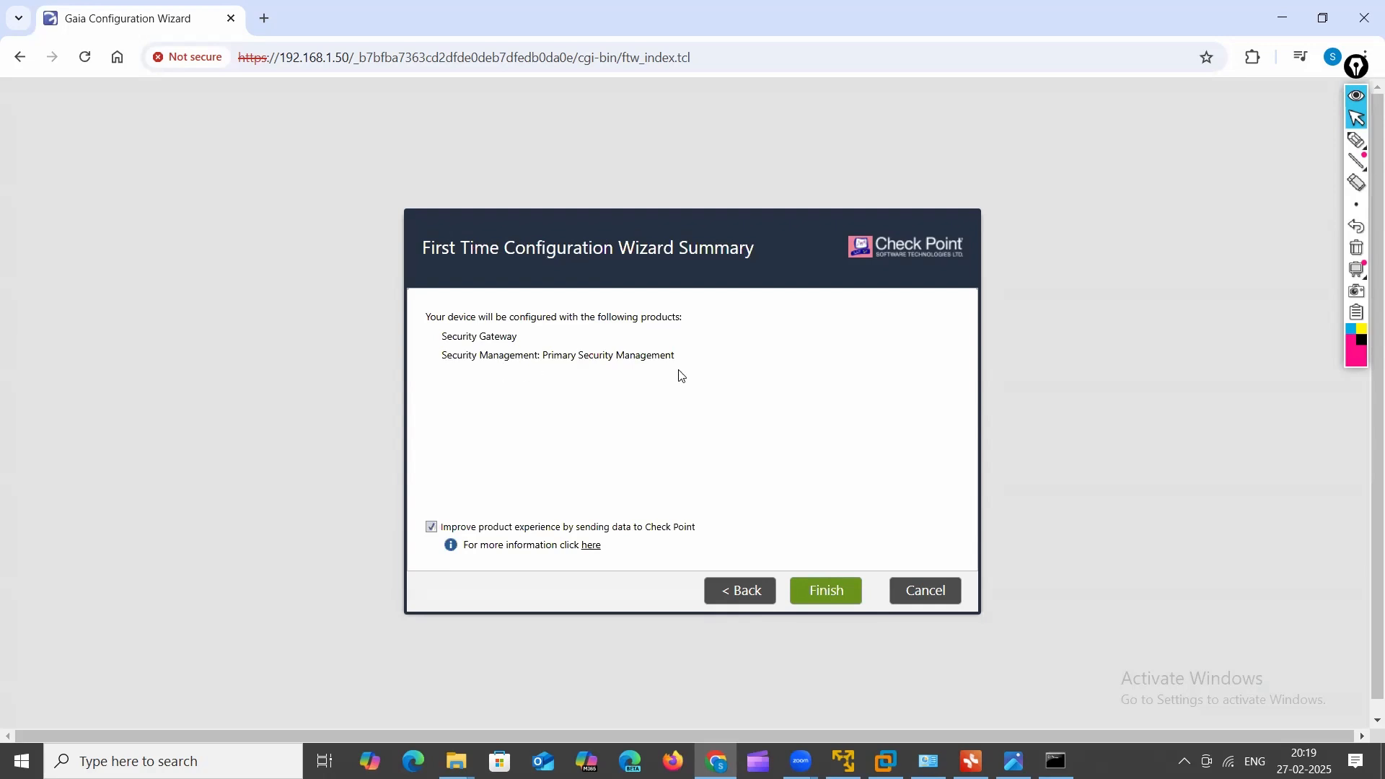
{"action": "left_click", "coordinate": [830, 596]}
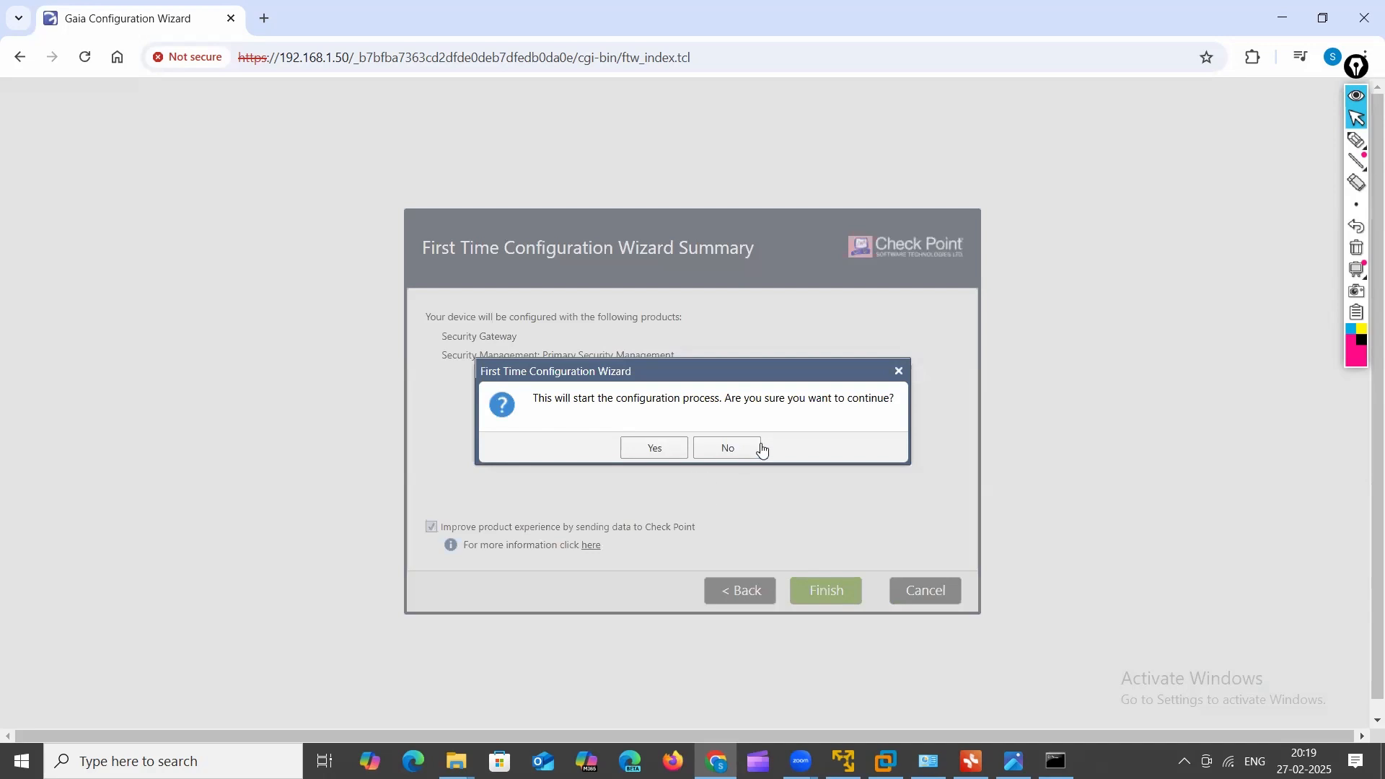
{"action": "left_click", "coordinate": [758, 452]}
{"action": "left_click", "coordinate": [431, 527]}
{"action": "left_click", "coordinate": [829, 596]}
{"action": "left_click", "coordinate": [657, 455]}
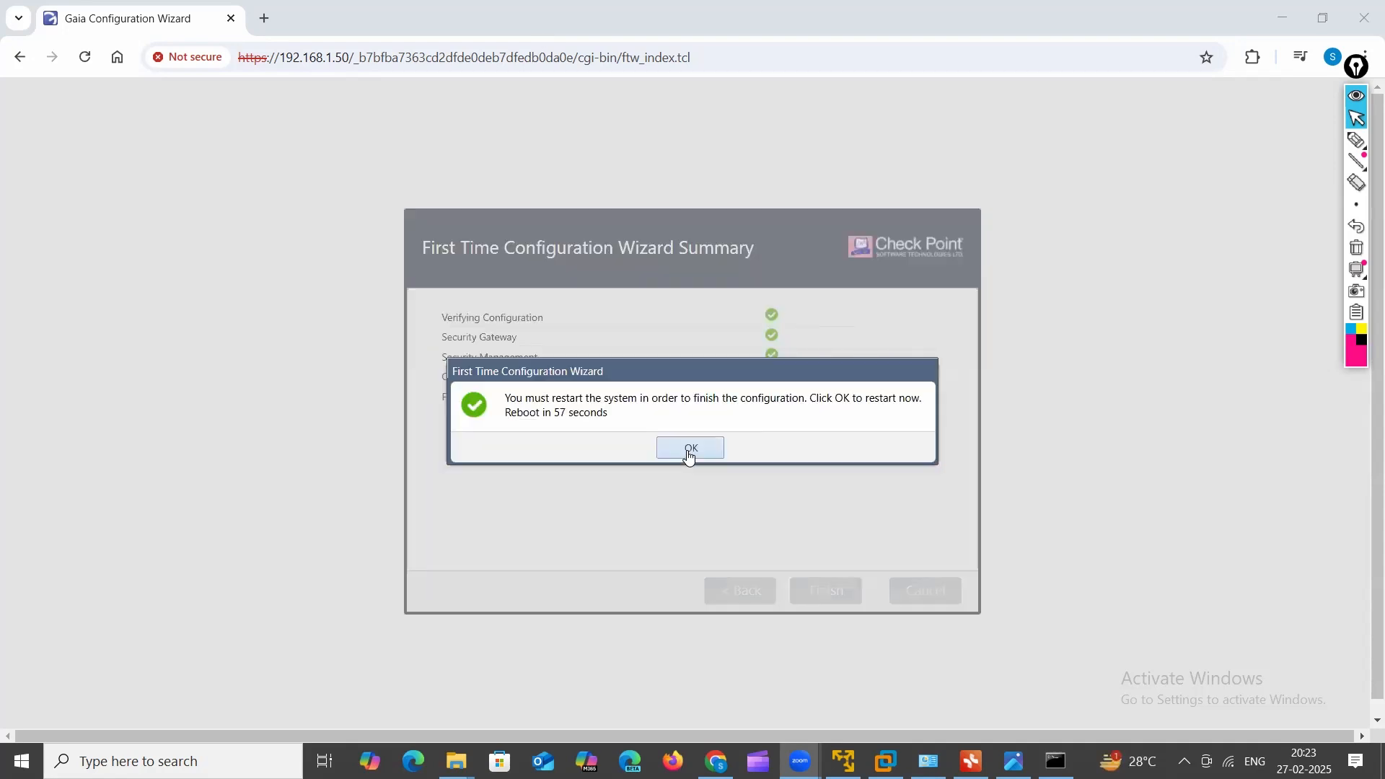
Step: Confirm the restart prompt so the system reboots to the R80.10 login page
{"action": "left_click", "coordinate": [689, 450]}
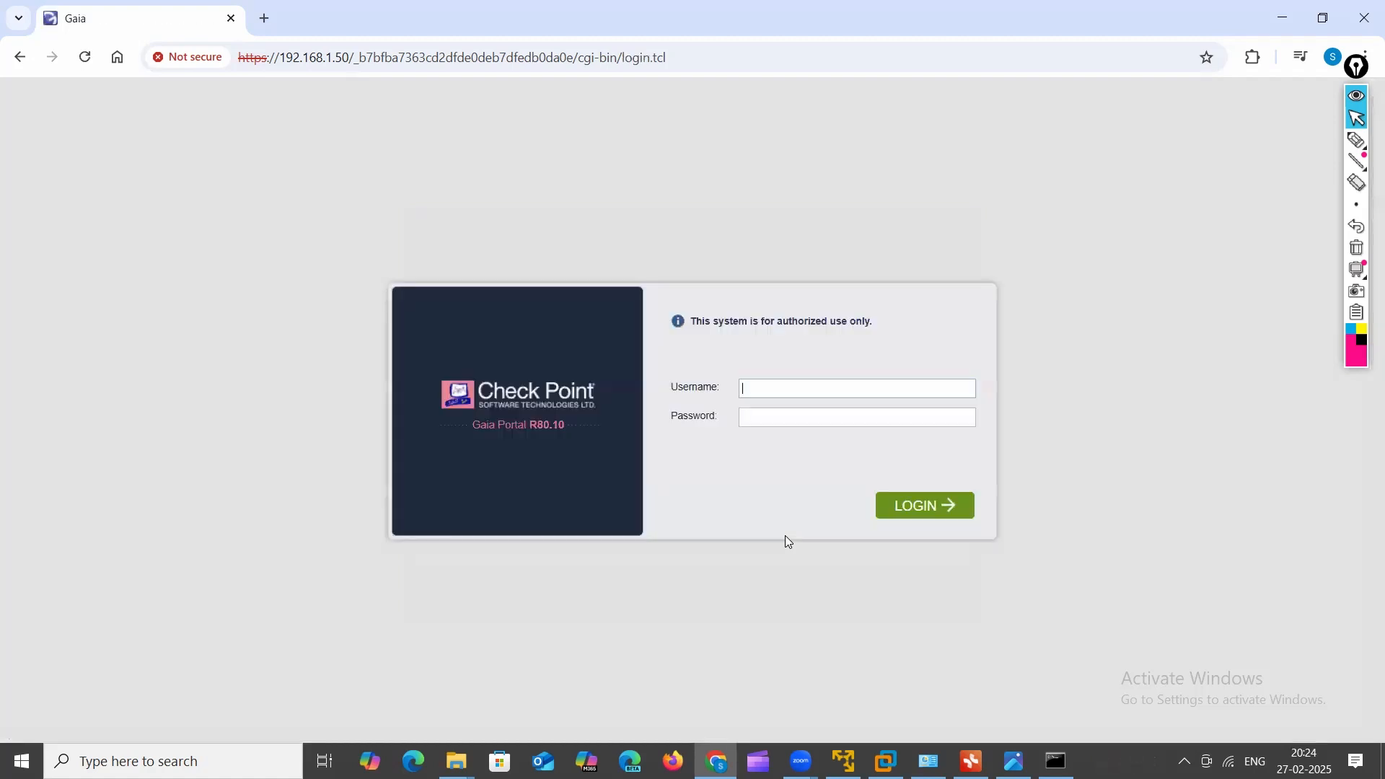
Step: Sign back in to the Gaia Portal as admin with the password
{"action": "key", "text": "Tab"}
{"action": "key", "text": "Return"}
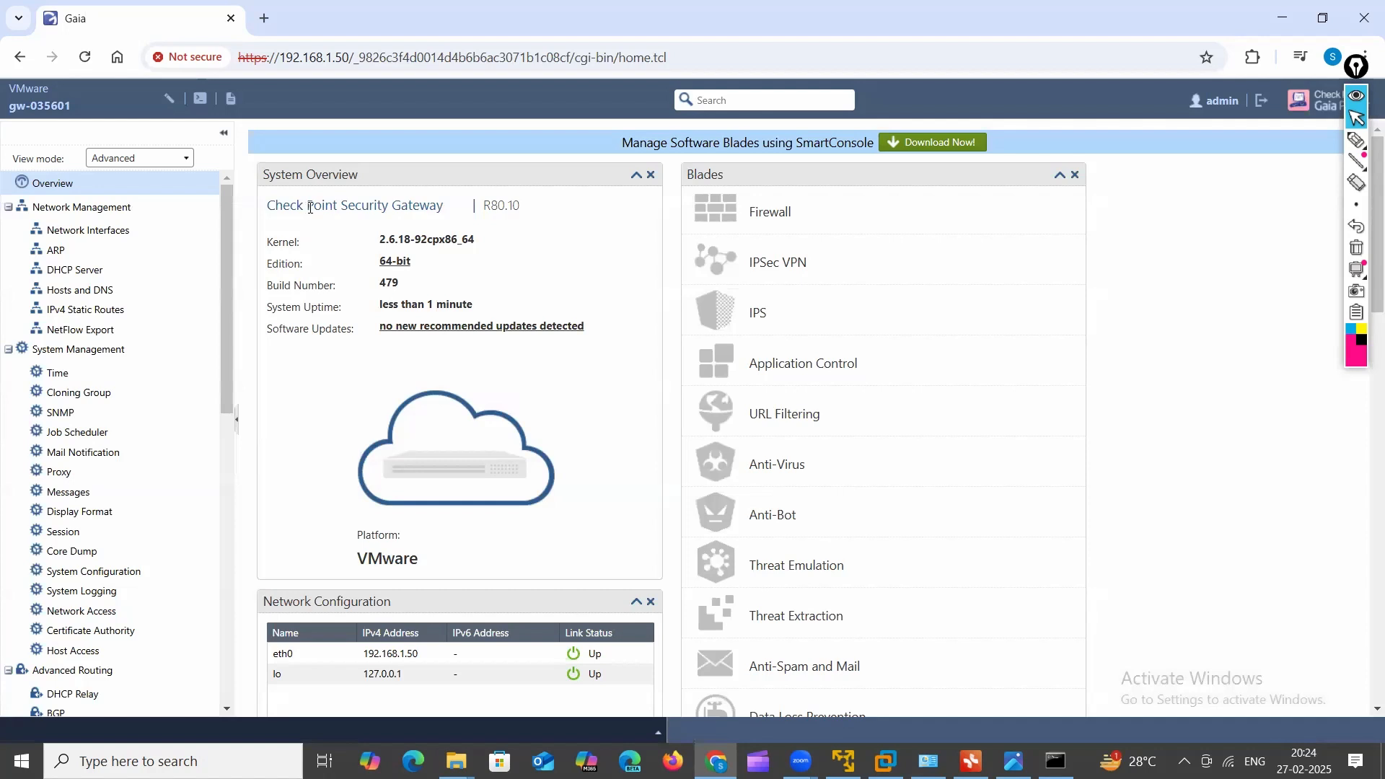
Step: Dismiss the 'Try me!' search tip popup on the Overview page
{"action": "left_click", "coordinate": [1356, 140]}
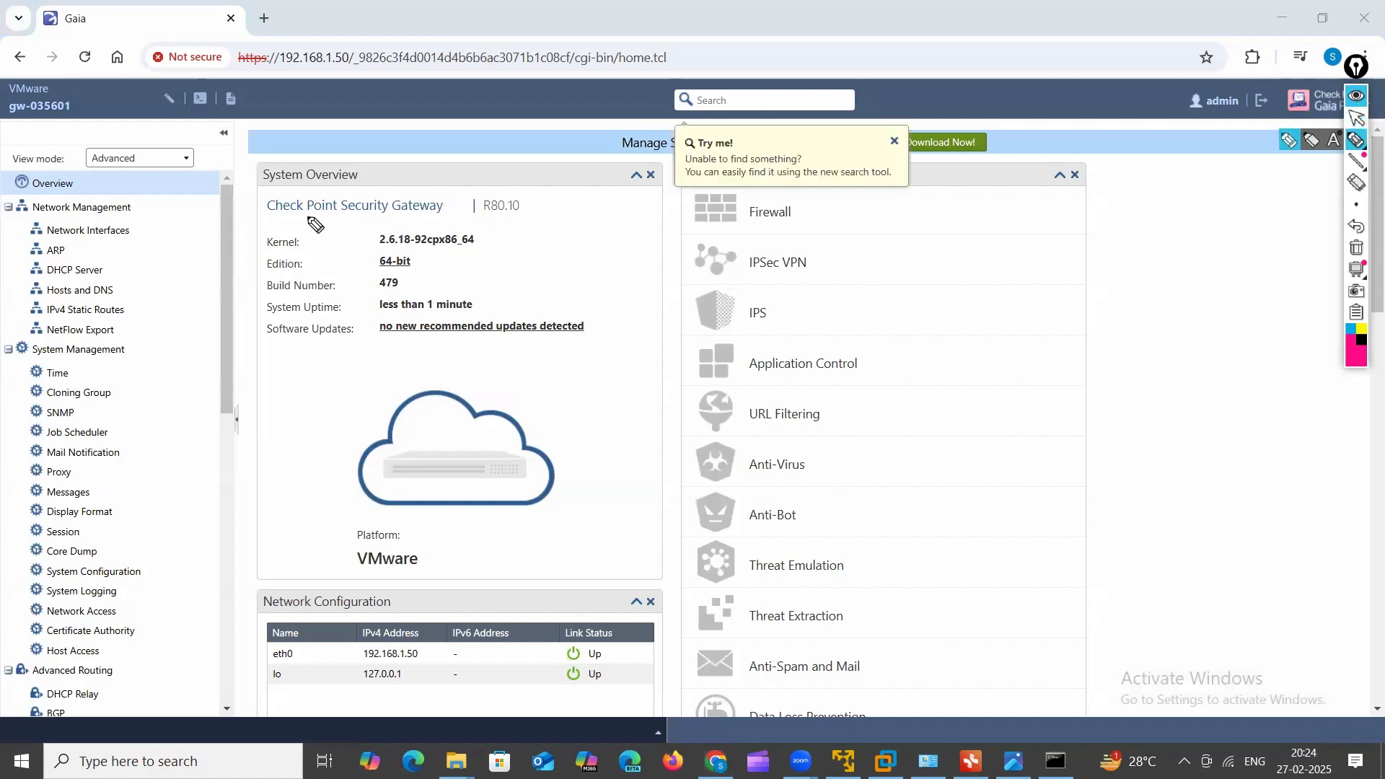
{"action": "left_click_drag", "start_coordinate": [268, 215], "coordinate": [442, 215]}
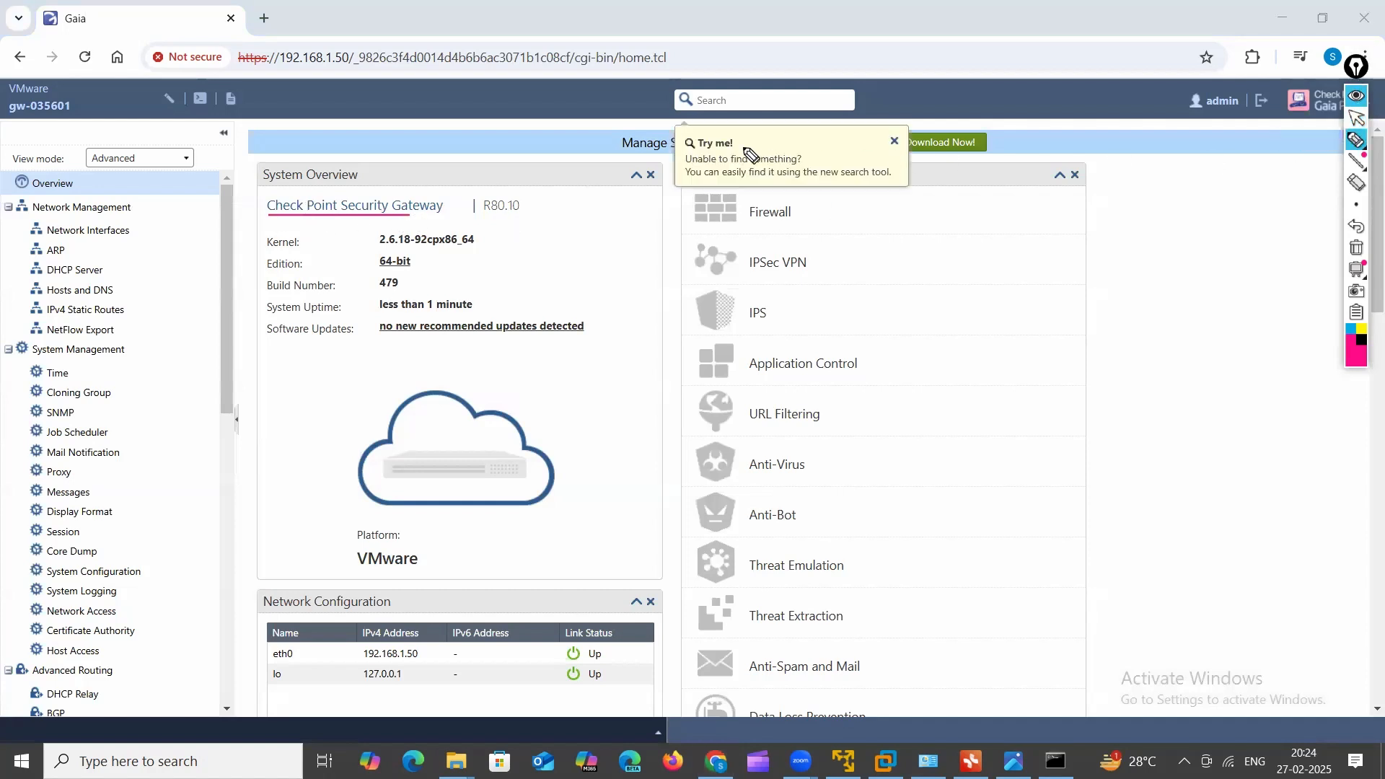
{"action": "left_click", "coordinate": [1357, 117]}
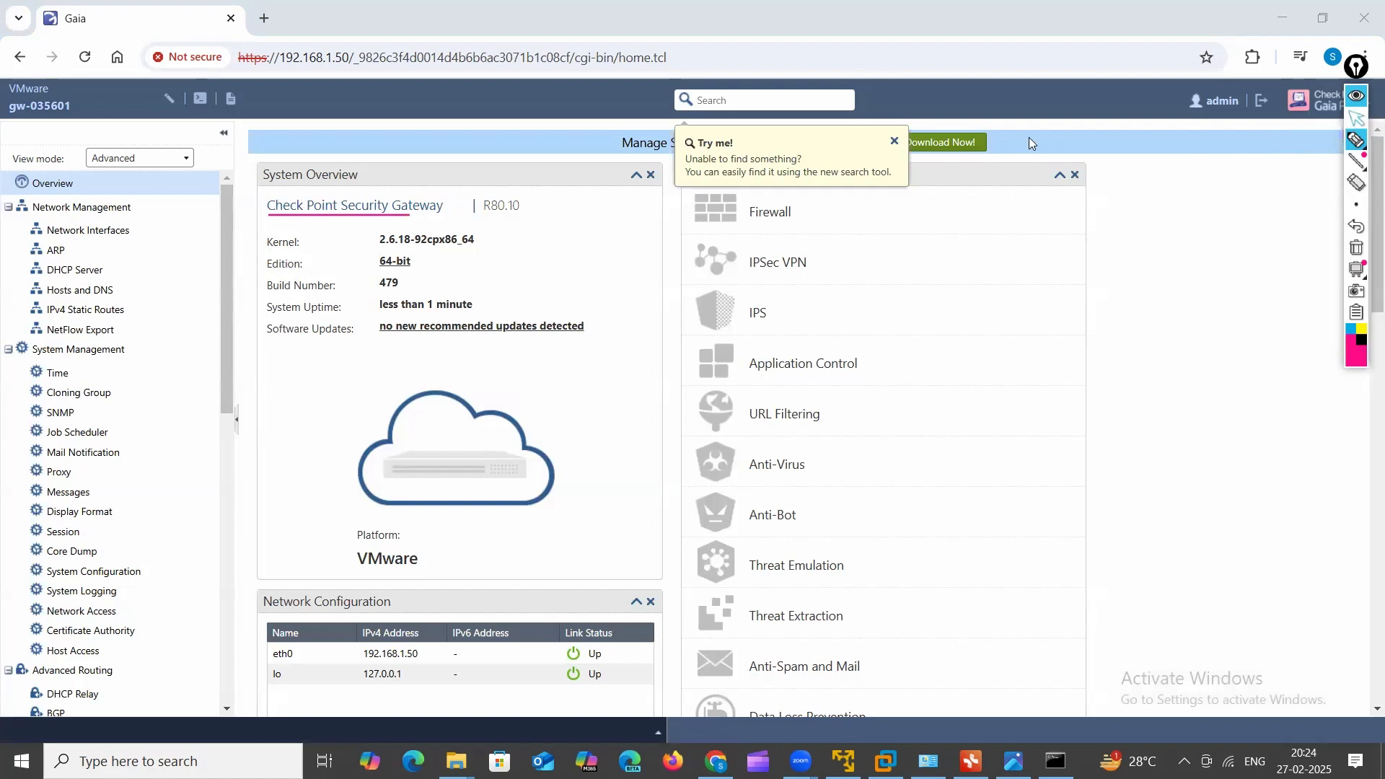
{"action": "left_click", "coordinate": [896, 141]}
Step: Outline the 'Manage Software Blades using SmartConsole' banner in pink with the annotation pen
{"action": "left_click", "coordinate": [1354, 142]}
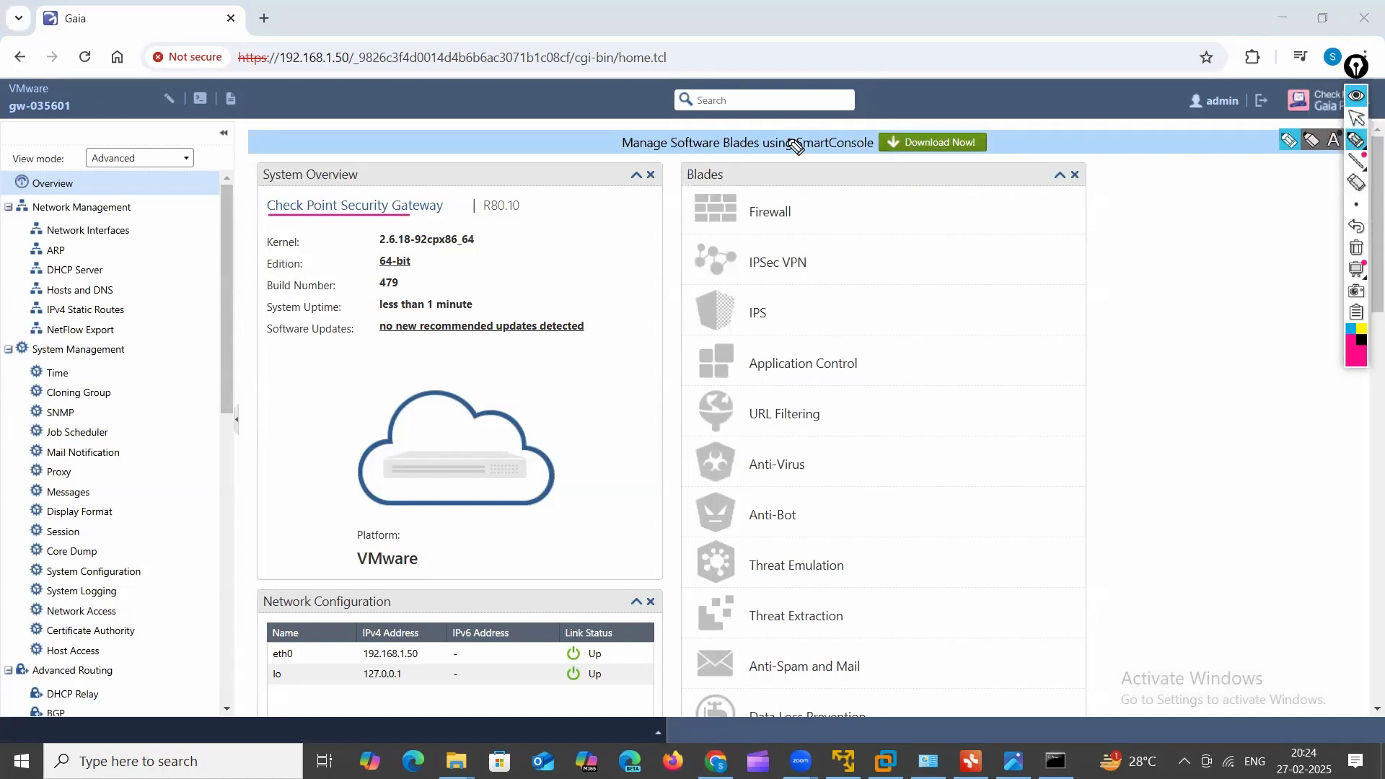
{"action": "left_click_drag", "start_coordinate": [656, 156], "coordinate": [730, 155]}
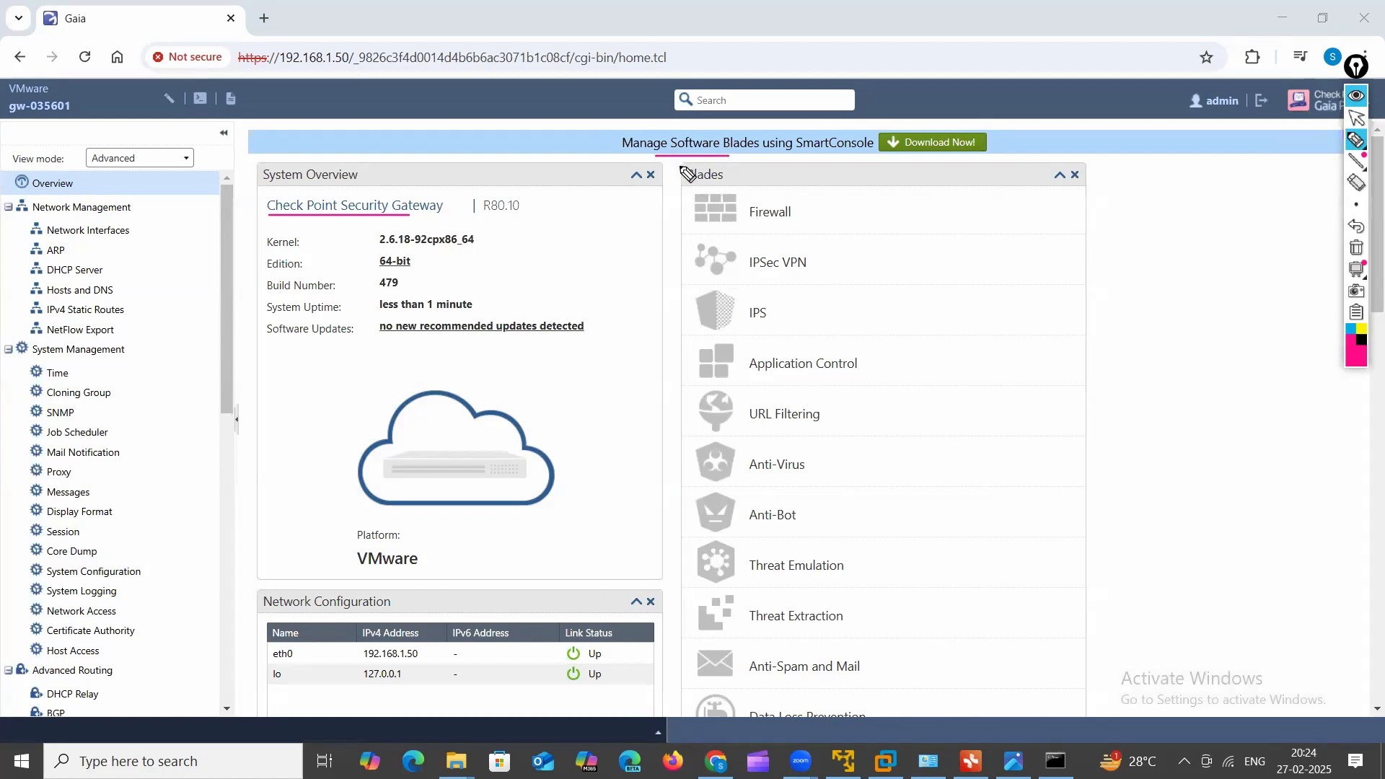
{"action": "mouse_move", "coordinate": [659, 158]}
{"action": "left_mouse_down"}
{"action": "mouse_move", "coordinate": [996, 144]}
{"action": "mouse_move", "coordinate": [664, 123]}
{"action": "mouse_move", "coordinate": [617, 140]}
{"action": "mouse_move", "coordinate": [778, 152]}
{"action": "left_mouse_up"}
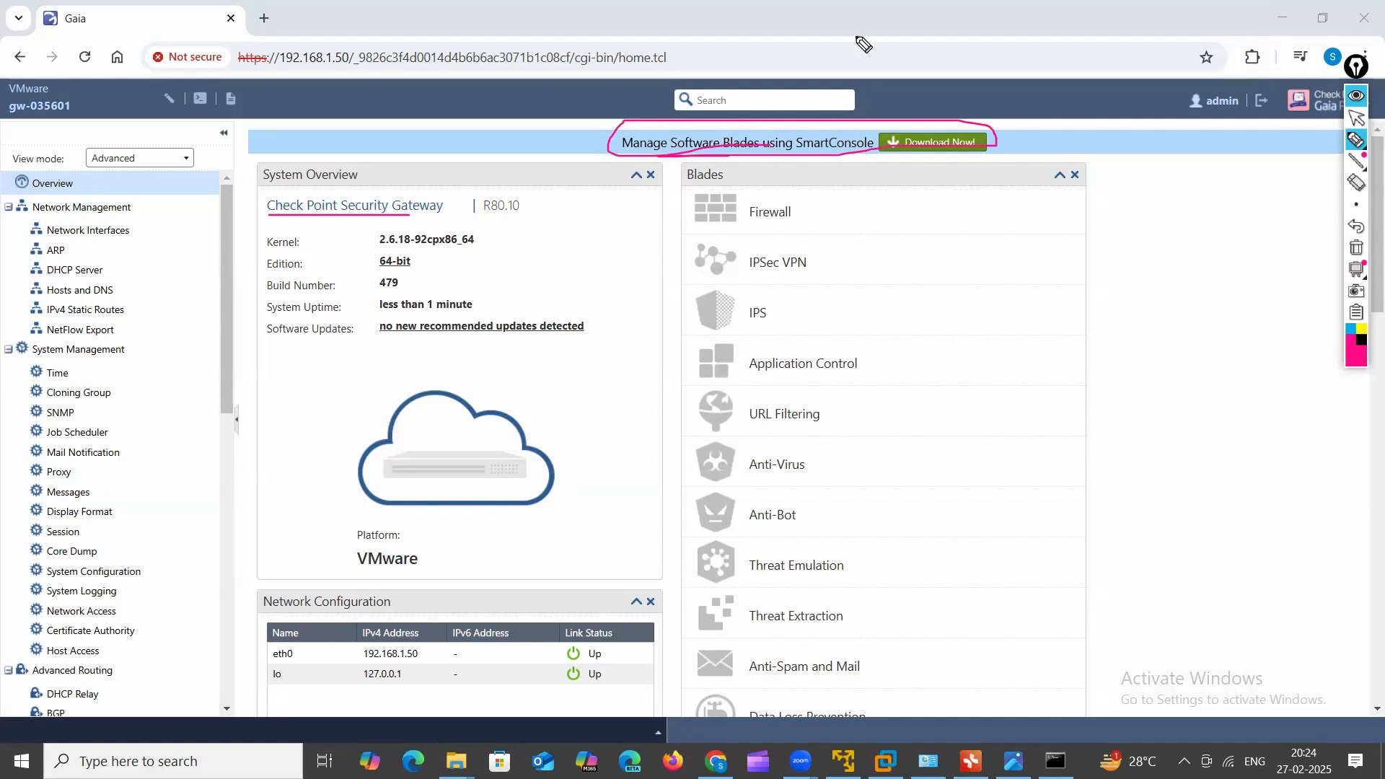
{"action": "left_click", "coordinate": [1357, 118]}
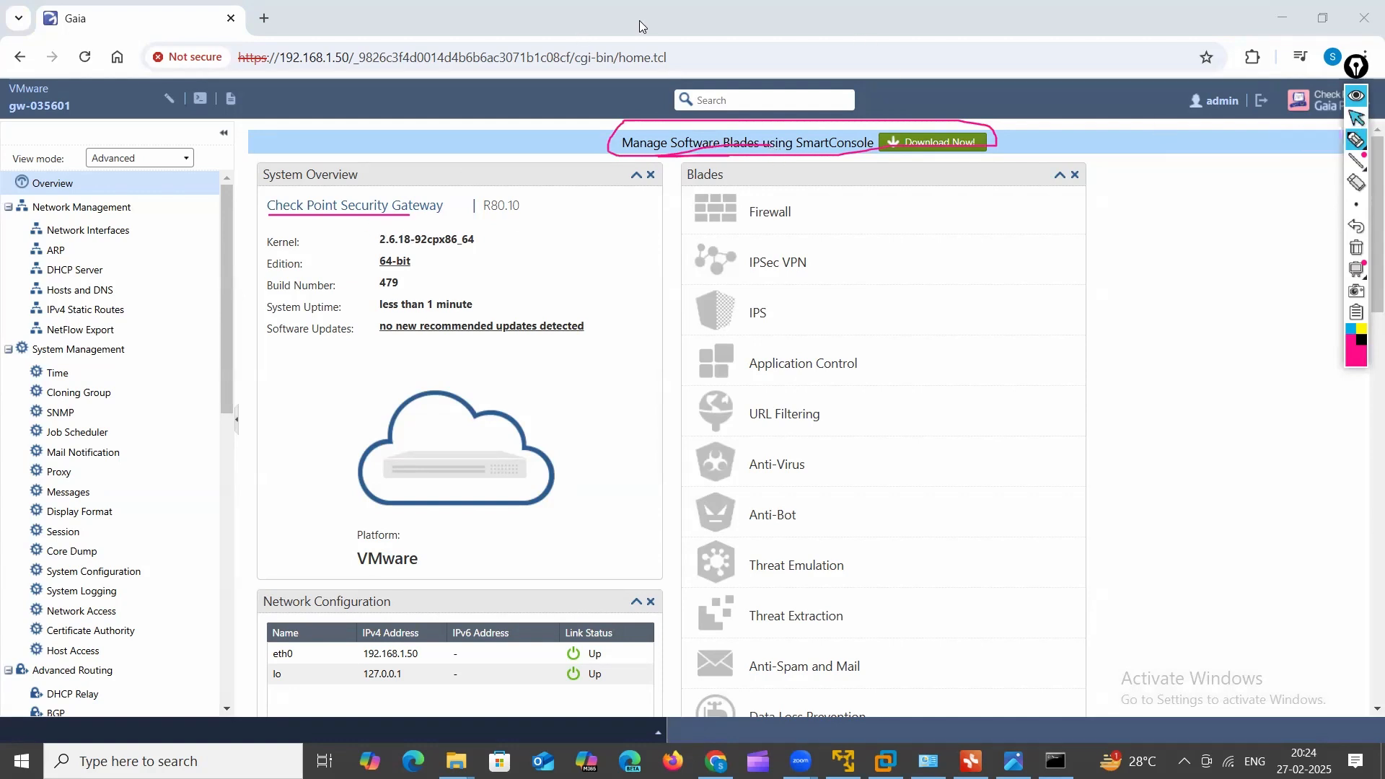
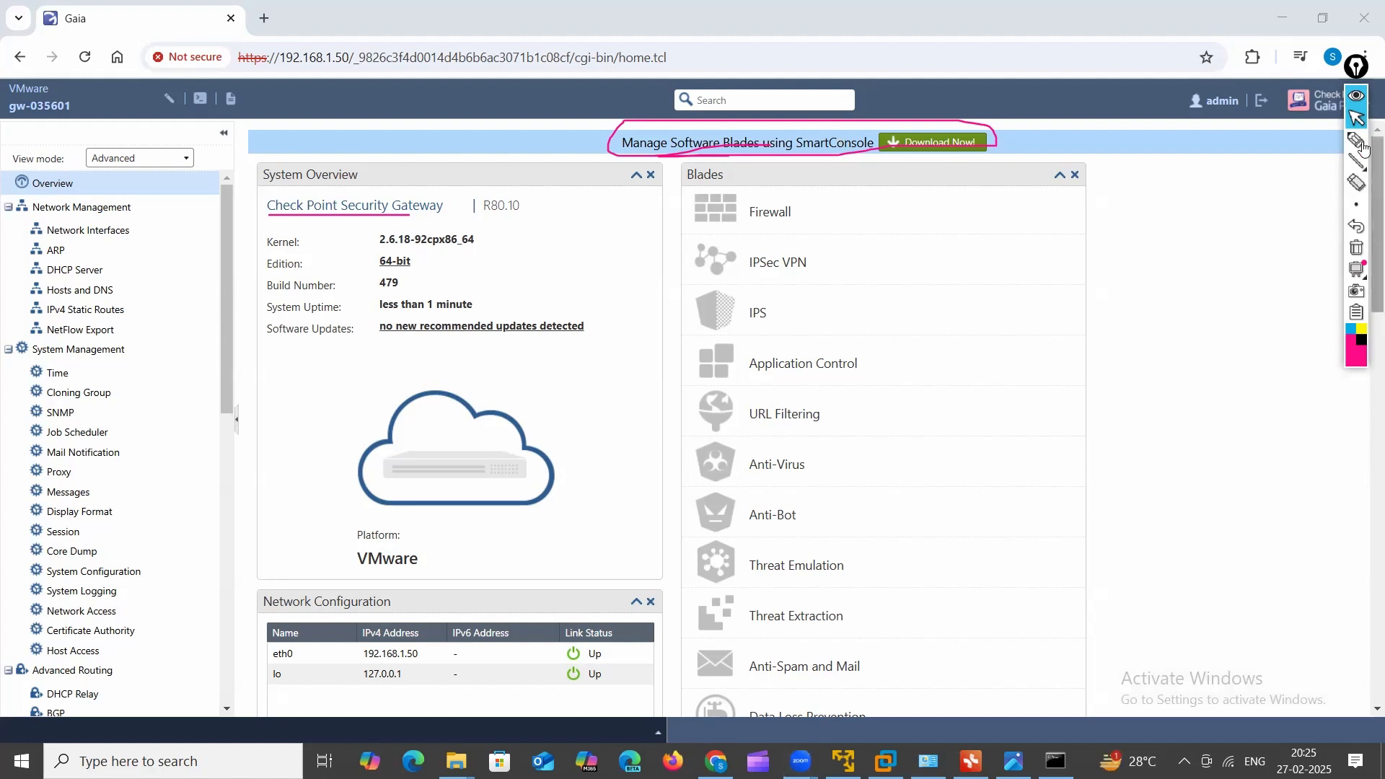
Step: Clear the pink annotation and highlight the Check Point Security Gateway title
{"action": "mouse_move", "coordinate": [1362, 147]}
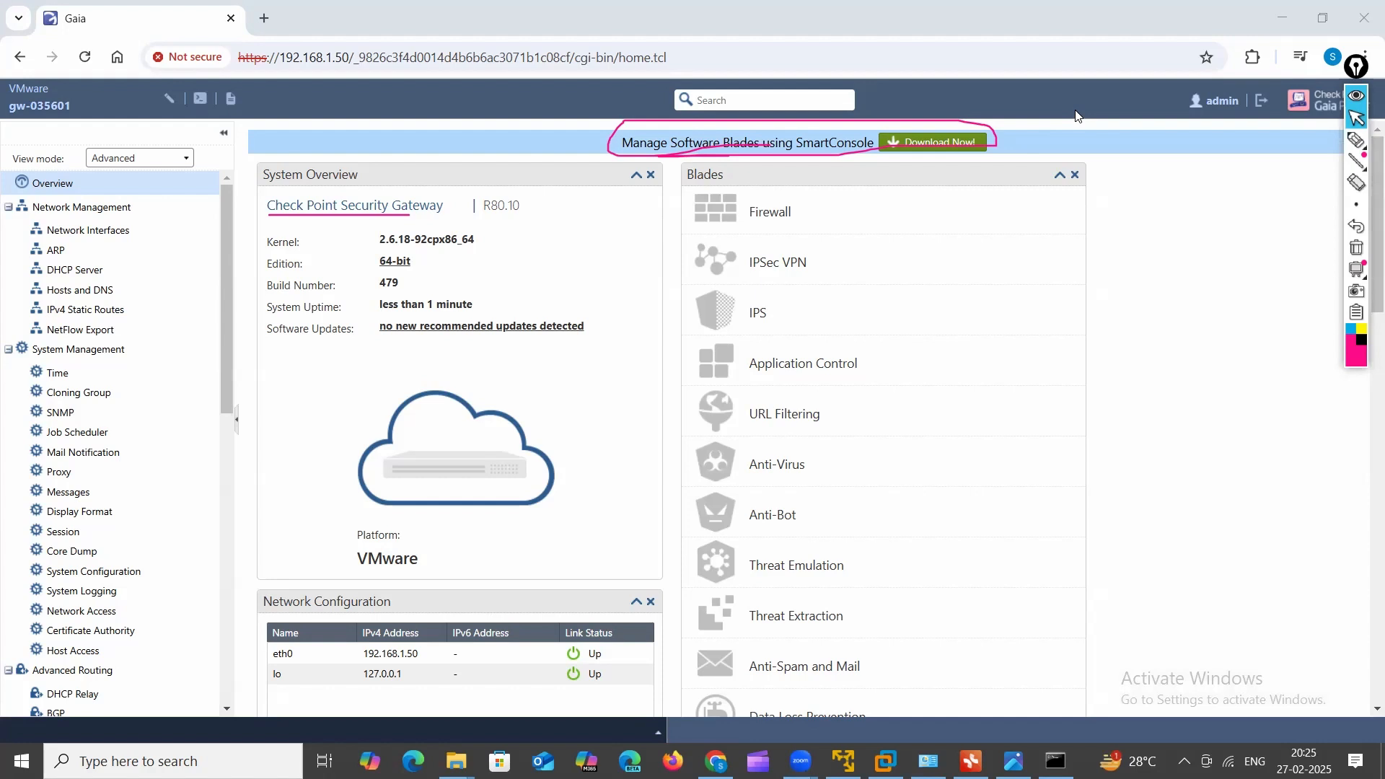
{"action": "left_click", "coordinate": [1357, 248]}
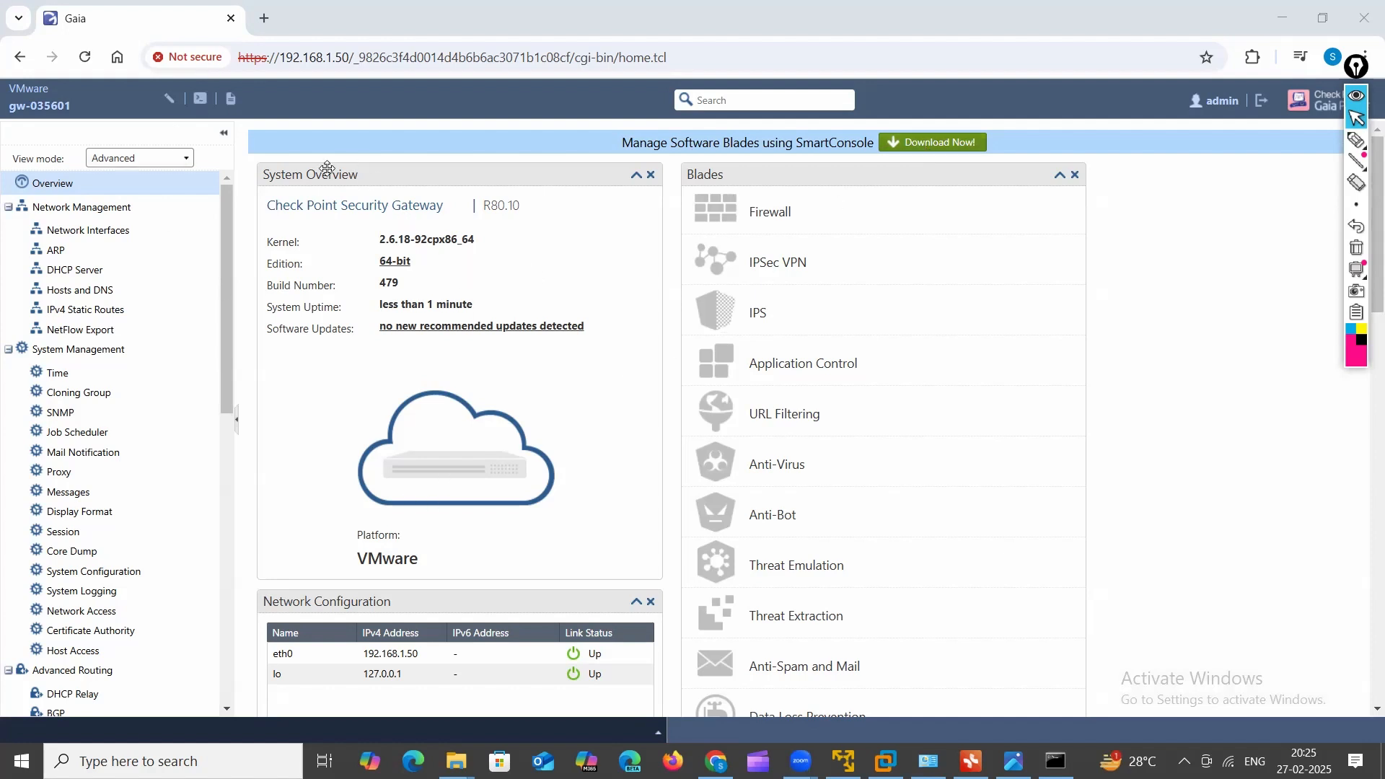
{"action": "left_click_drag", "start_coordinate": [266, 206], "coordinate": [437, 206]}
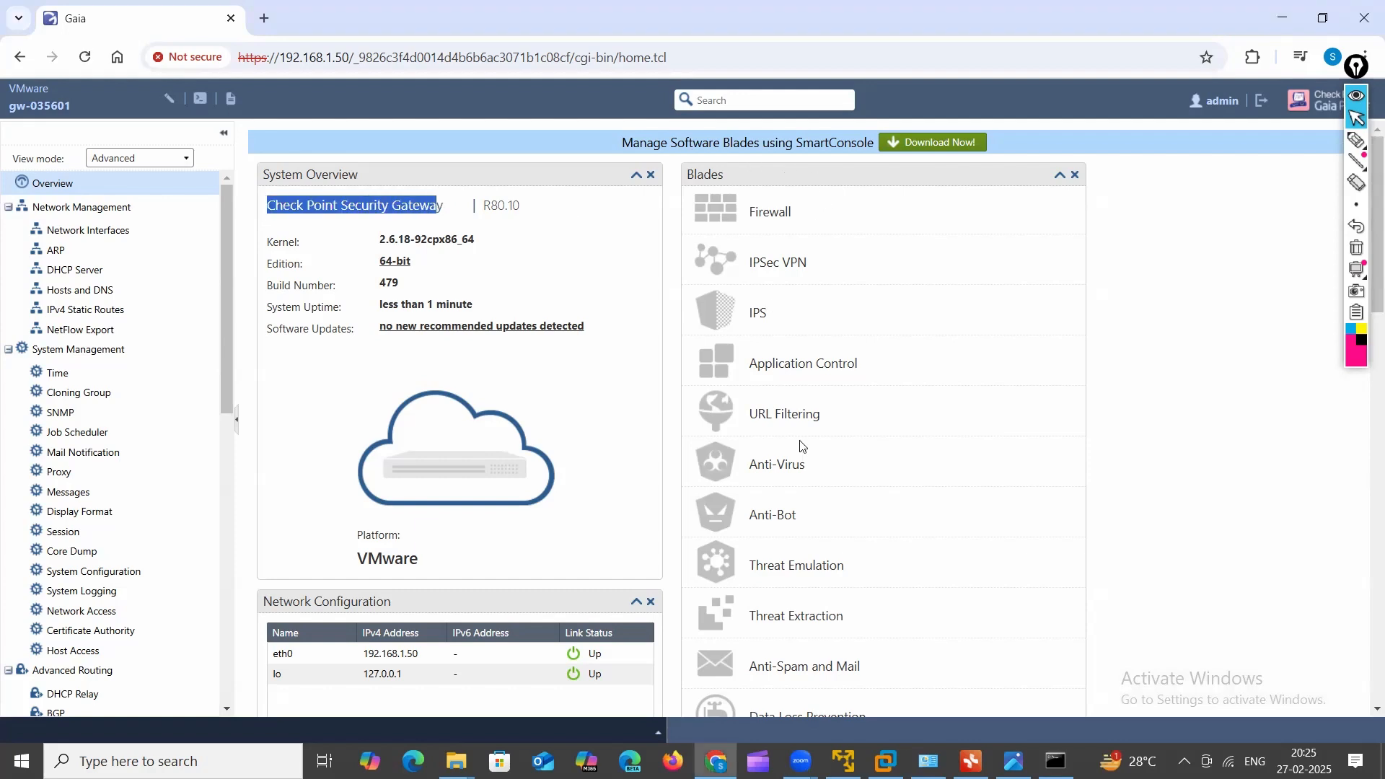
Step: Start downloading SmartConsole from the Download Now! link on the overview banner
{"action": "scroll", "coordinate": [845, 516], "scroll_direction": "down", "scroll_amount": 8}
{"action": "scroll", "coordinate": [842, 488], "scroll_direction": "up", "scroll_amount": 6}
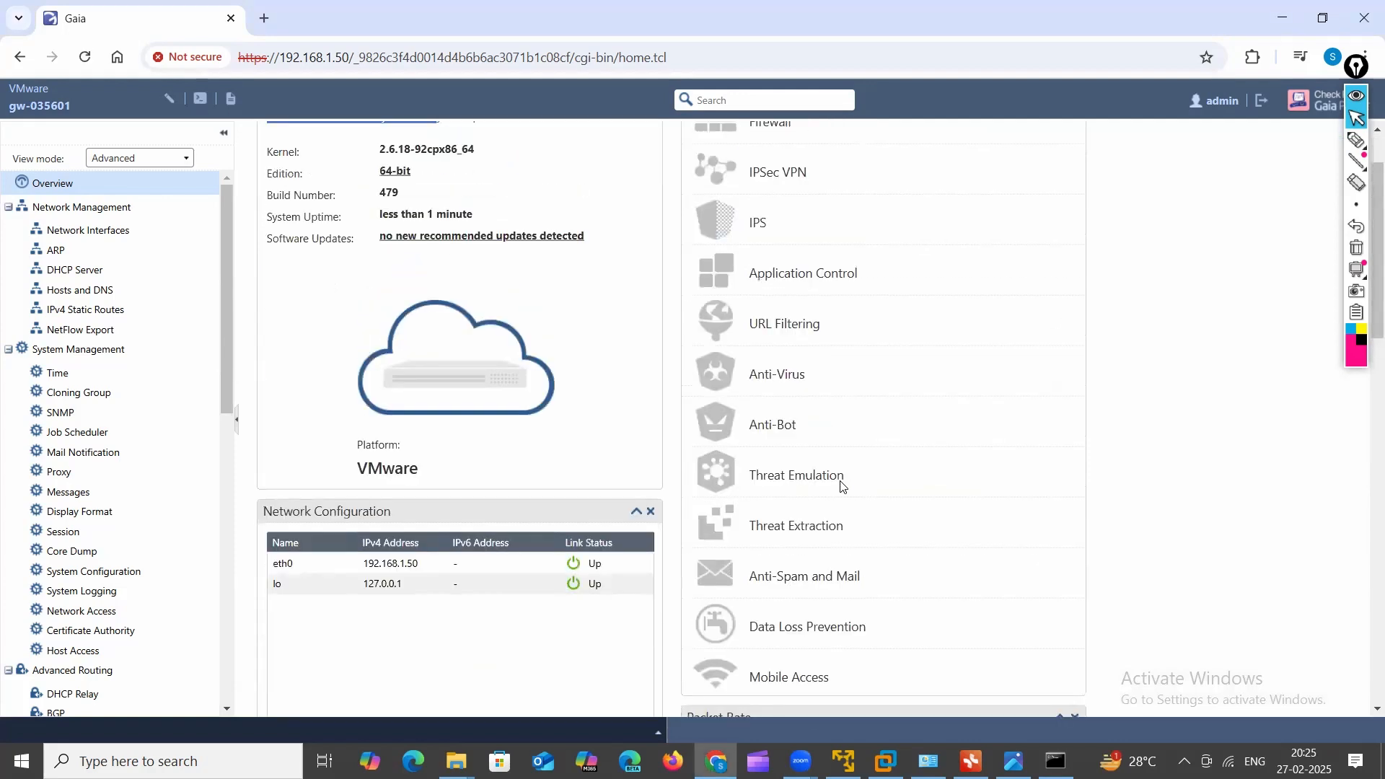
{"action": "scroll", "coordinate": [842, 488], "scroll_direction": "up", "scroll_amount": 2}
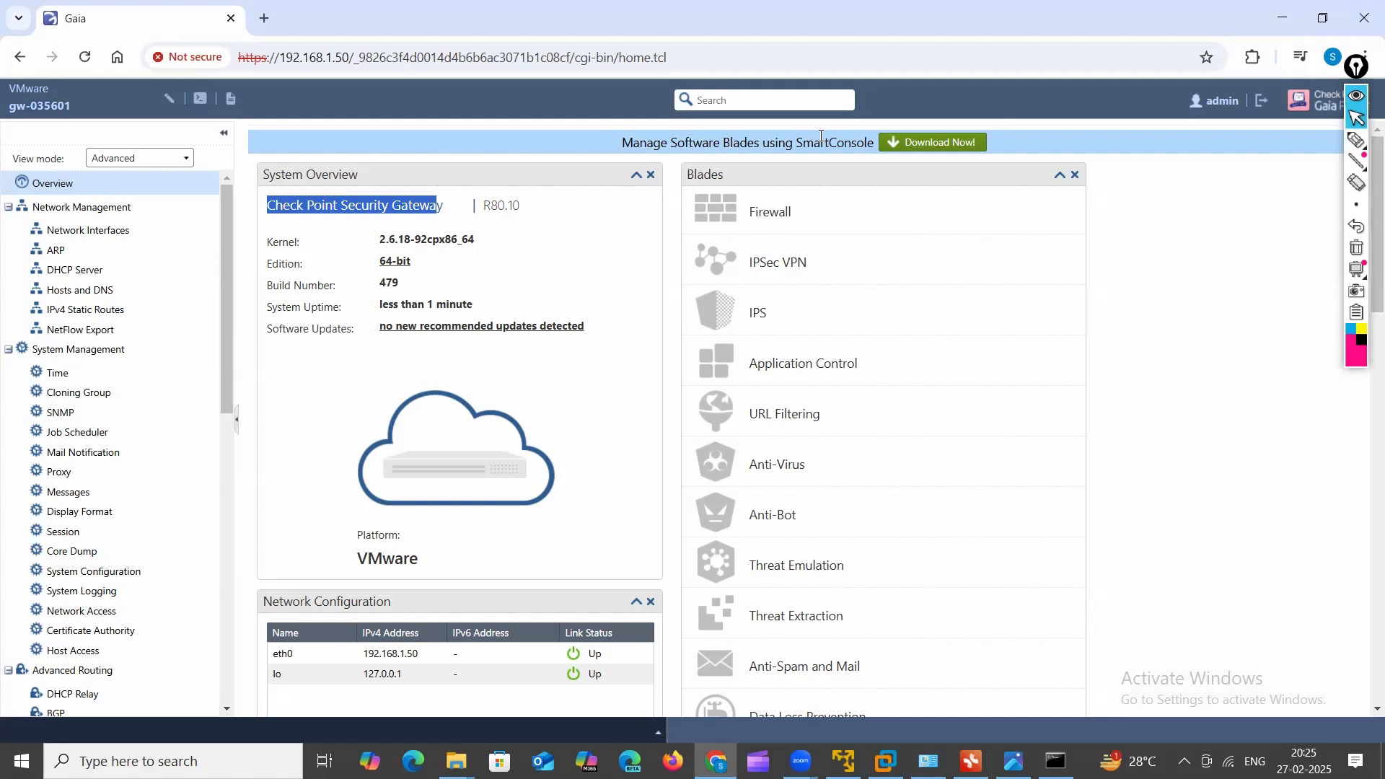
{"action": "left_click", "coordinate": [941, 145]}
Step: Check the download progress, then search 'smart' and launch SmartConsole R80.10
{"action": "left_click", "coordinate": [1301, 57]}
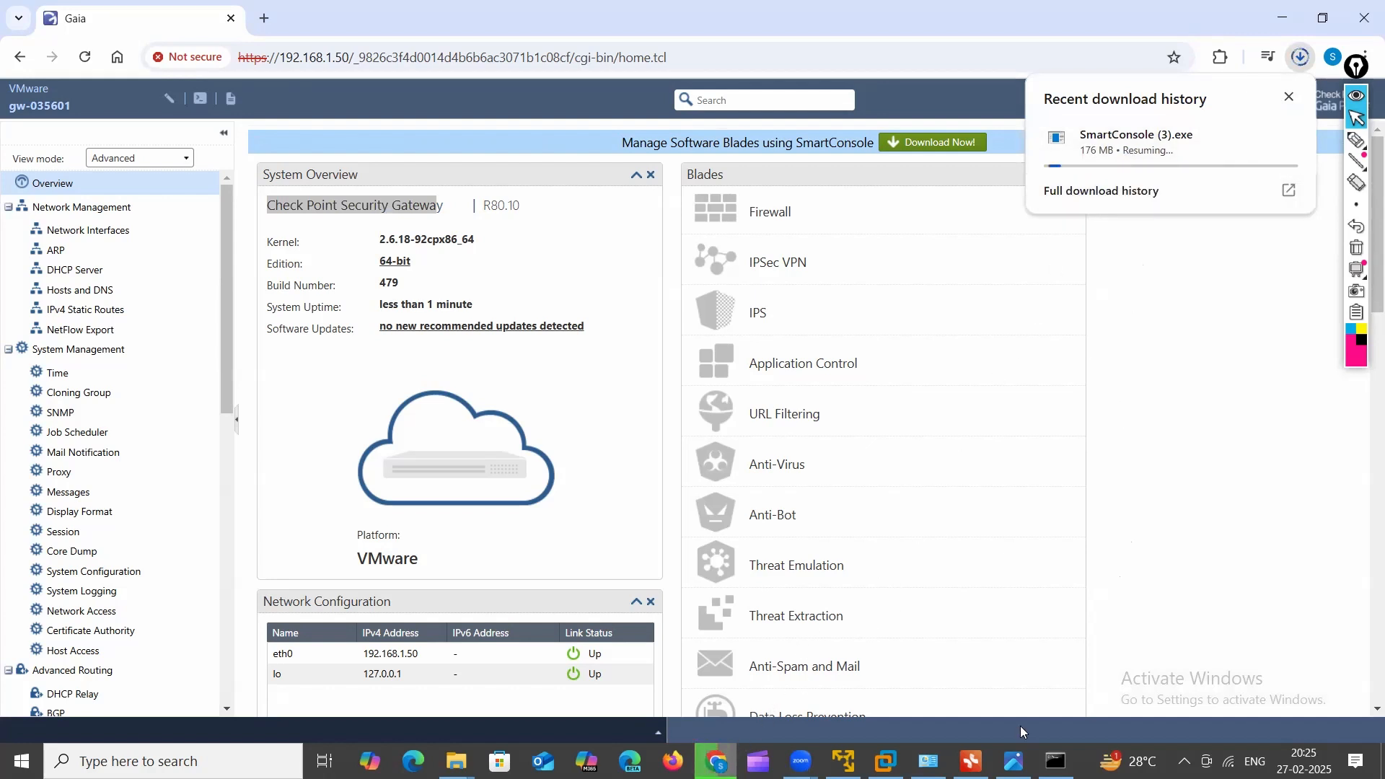
{"action": "left_click", "coordinate": [173, 761]}
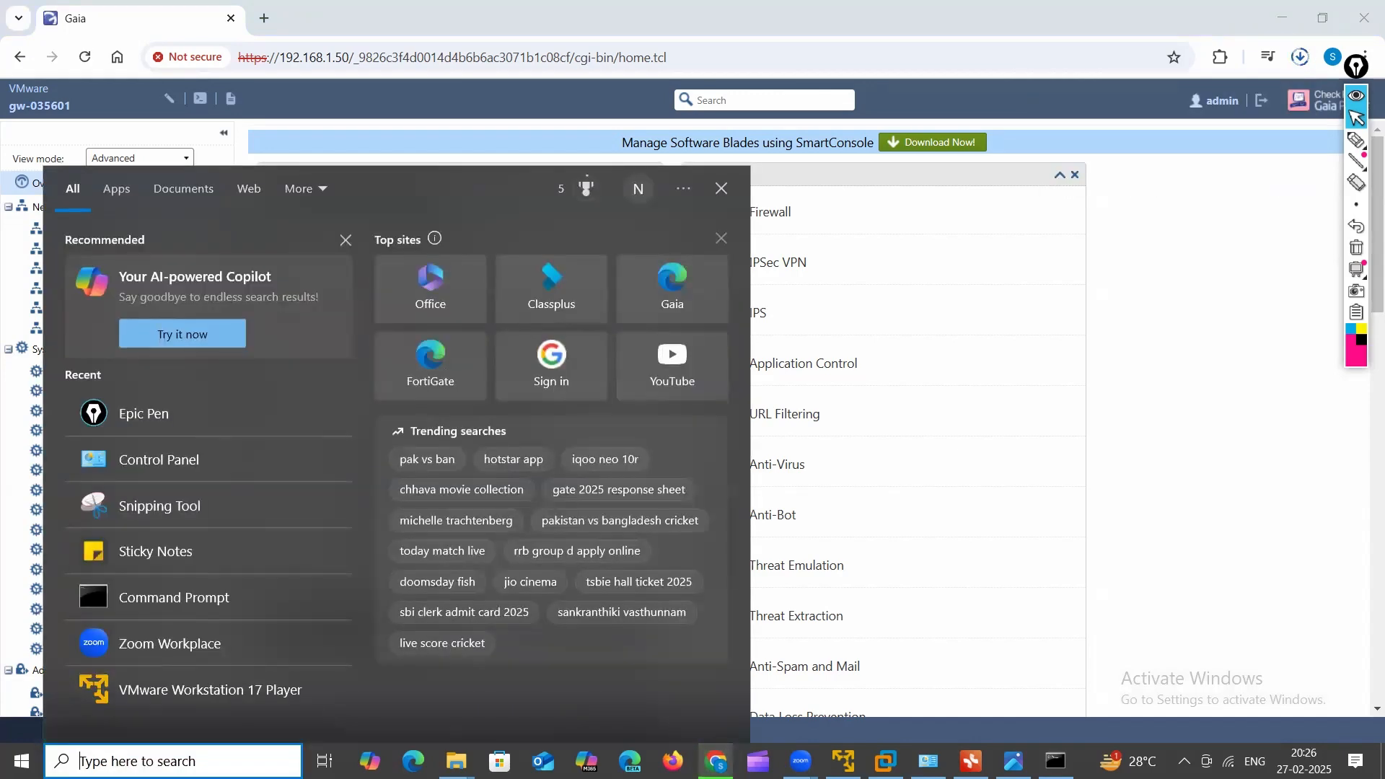
{"action": "type", "text": "sm"}
{"action": "key", "text": "BackSpace"}
{"action": "key", "text": "BackSpace"}
{"action": "type", "text": "smart"}
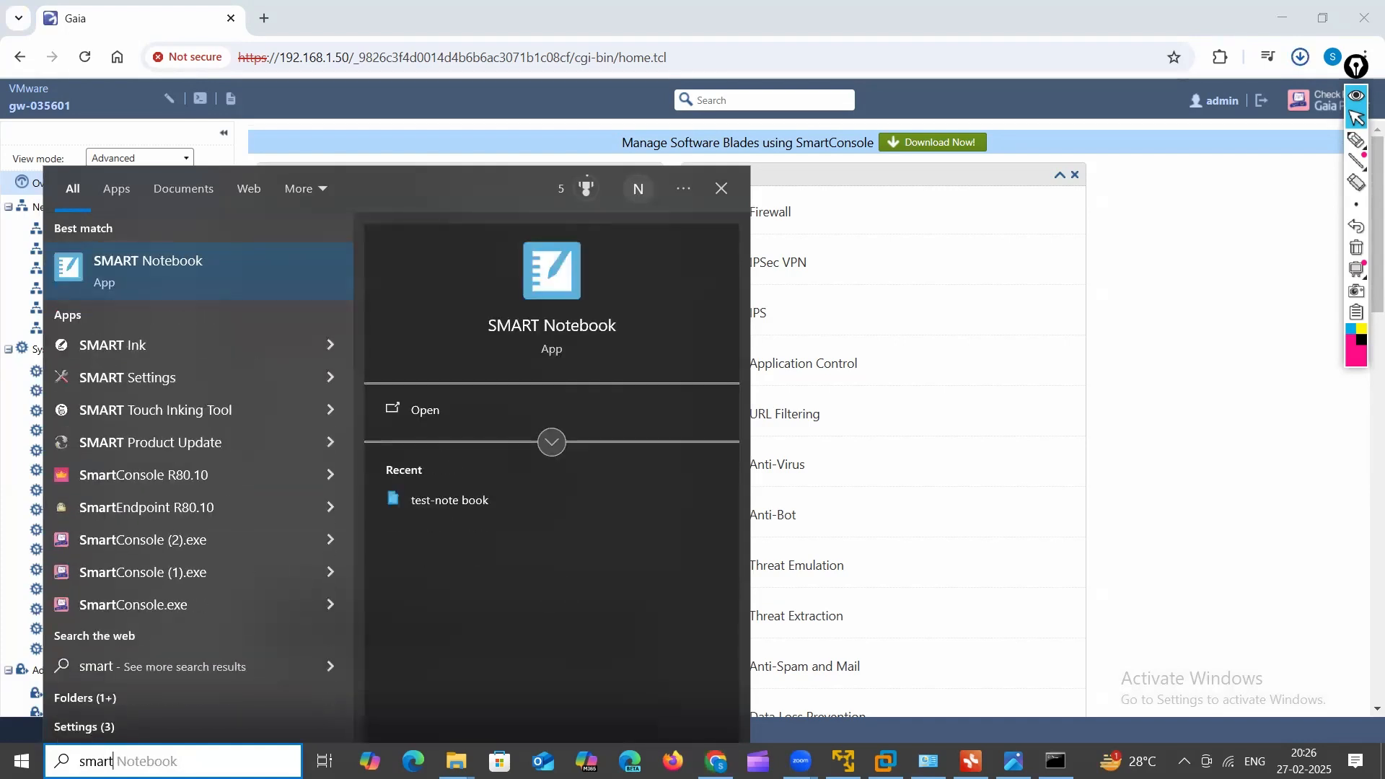
{"action": "left_click", "coordinate": [191, 477]}
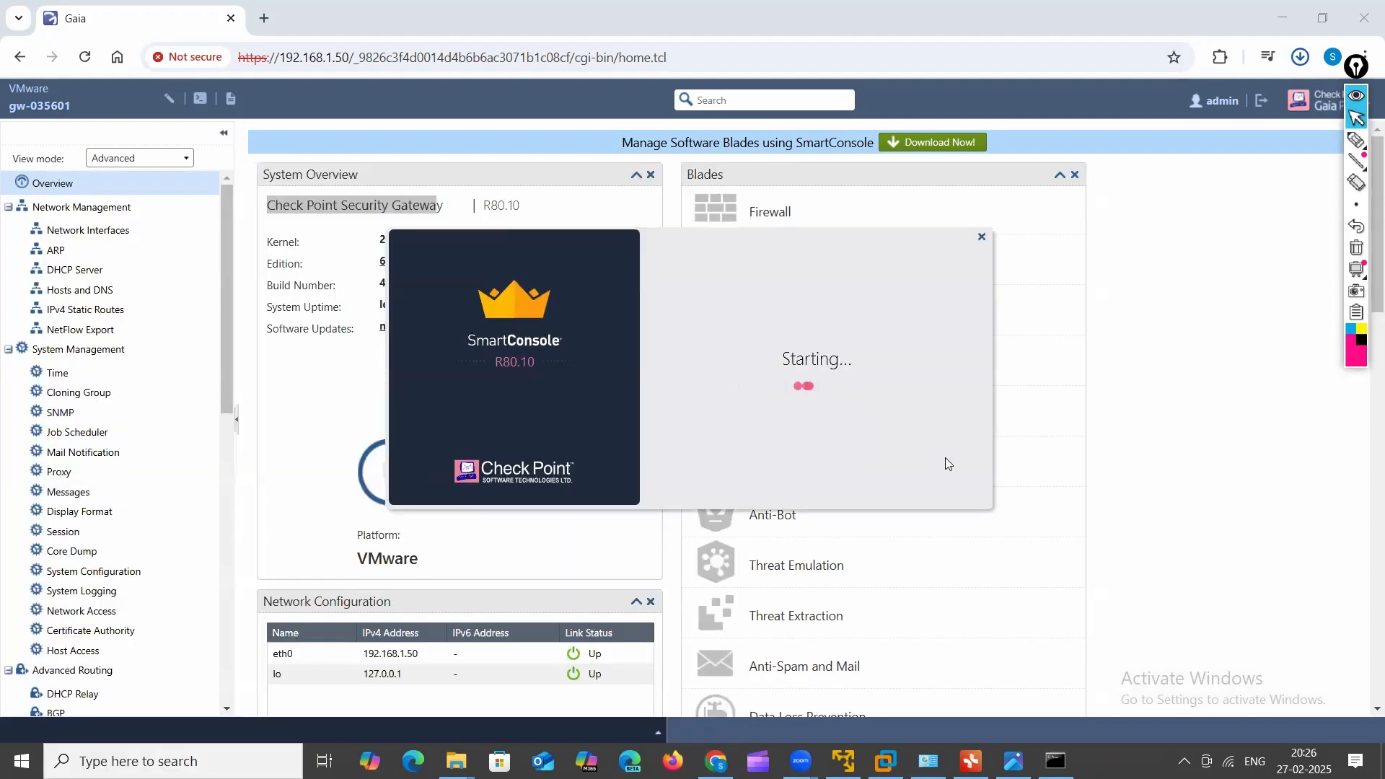
Step: Enter the administrator credentials and correct the server address to 192.168.1.50
{"action": "left_click", "coordinate": [802, 273]}
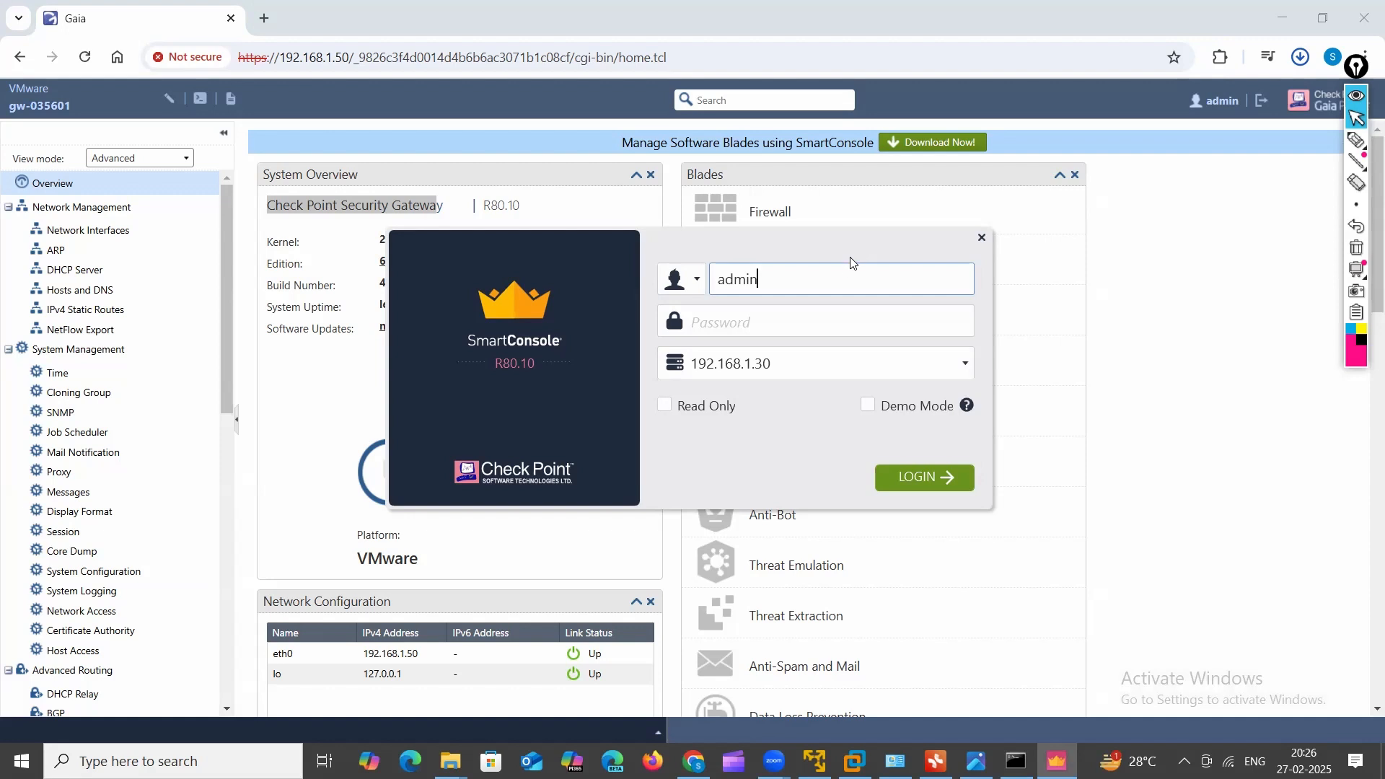
{"action": "left_click", "coordinate": [823, 322]}
{"action": "type", "text": "*******"}
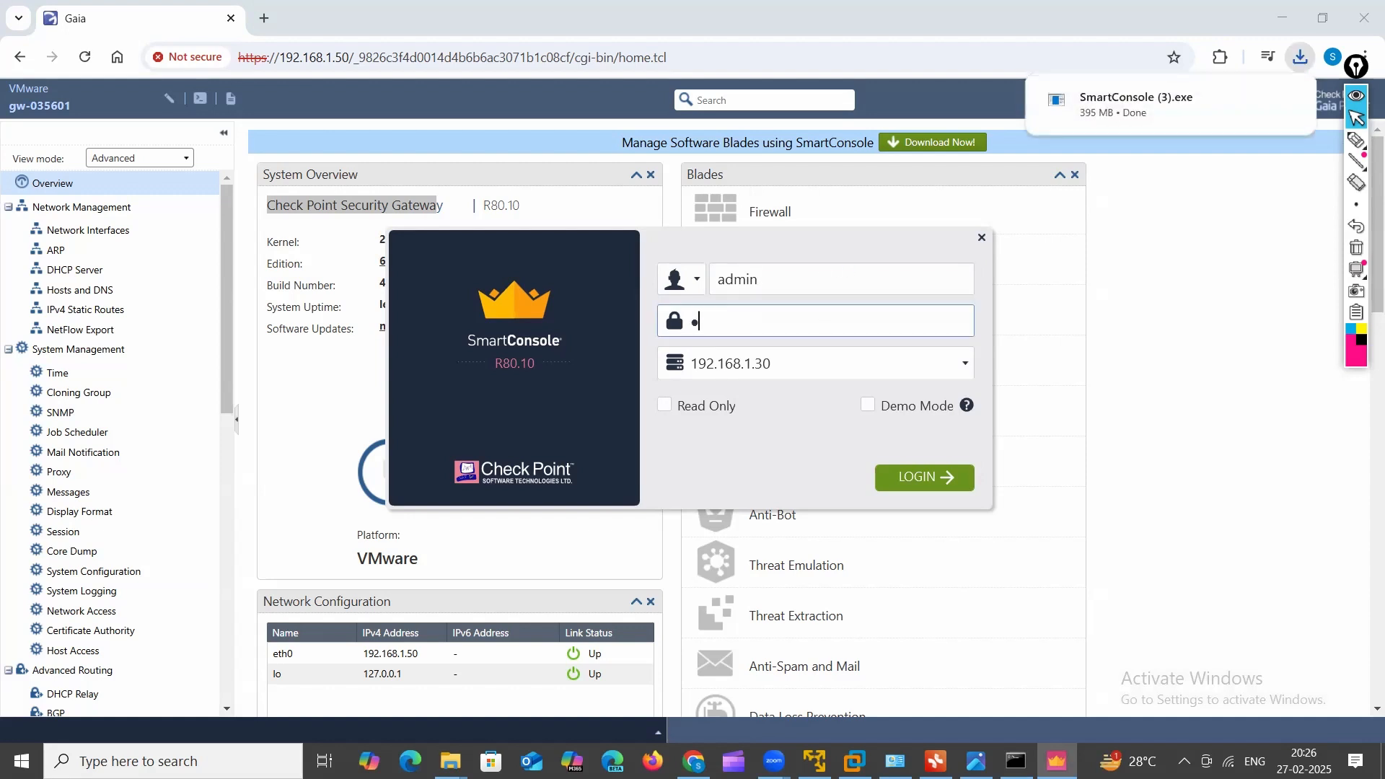
{"action": "type", "text": "*"}
{"action": "key", "text": "Tab"}
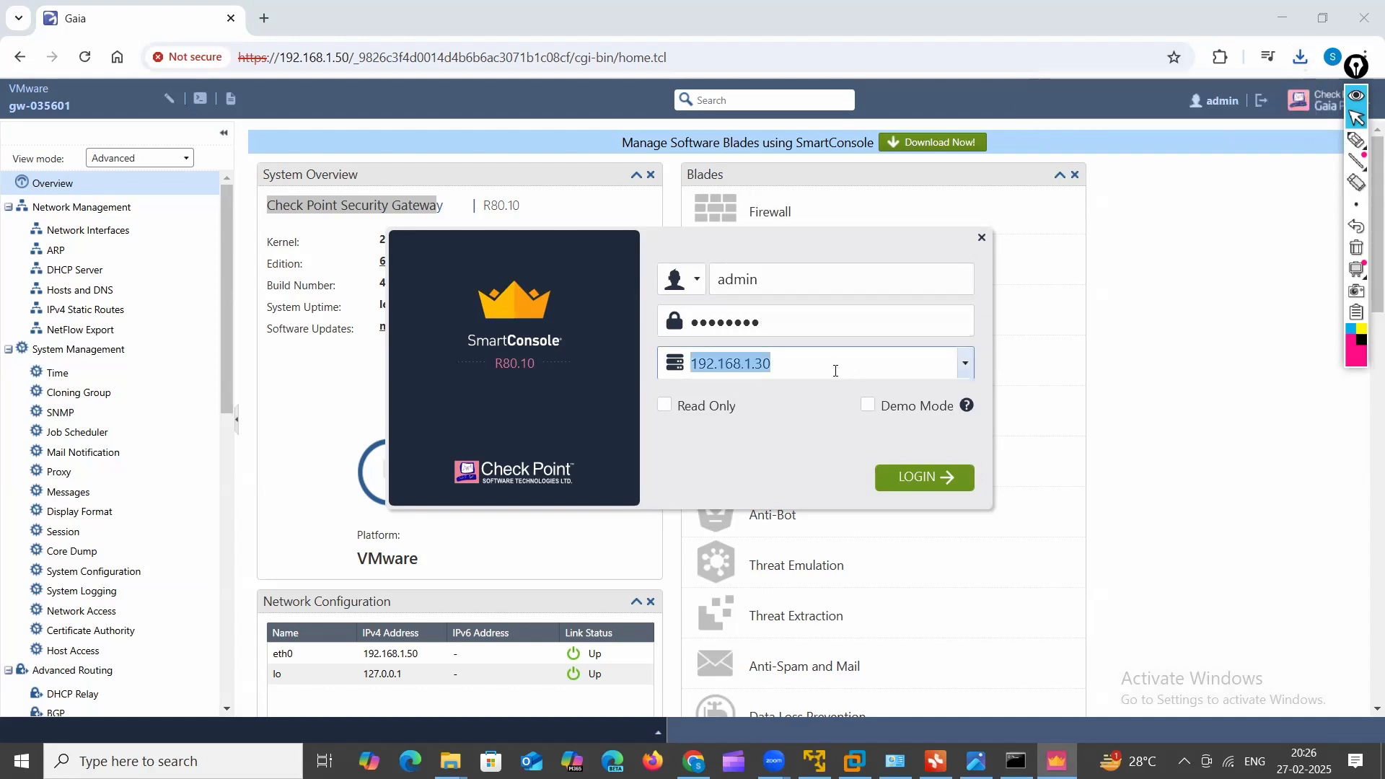
{"action": "left_click", "coordinate": [835, 371]}
{"action": "key", "text": "BackSpace"}
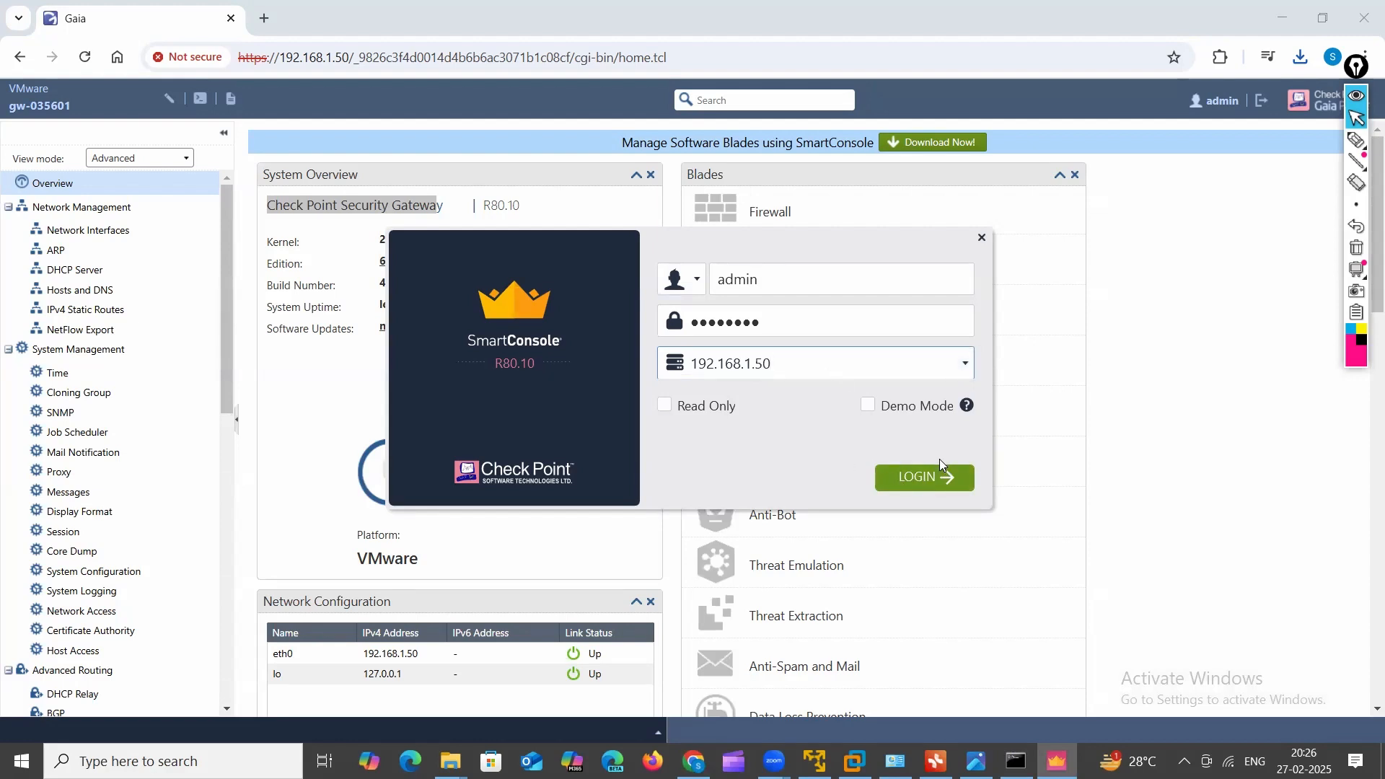
Step: Log in and accept the fingerprint, then re-enter the password and log in again after the initializing error
{"action": "left_click", "coordinate": [931, 479]}
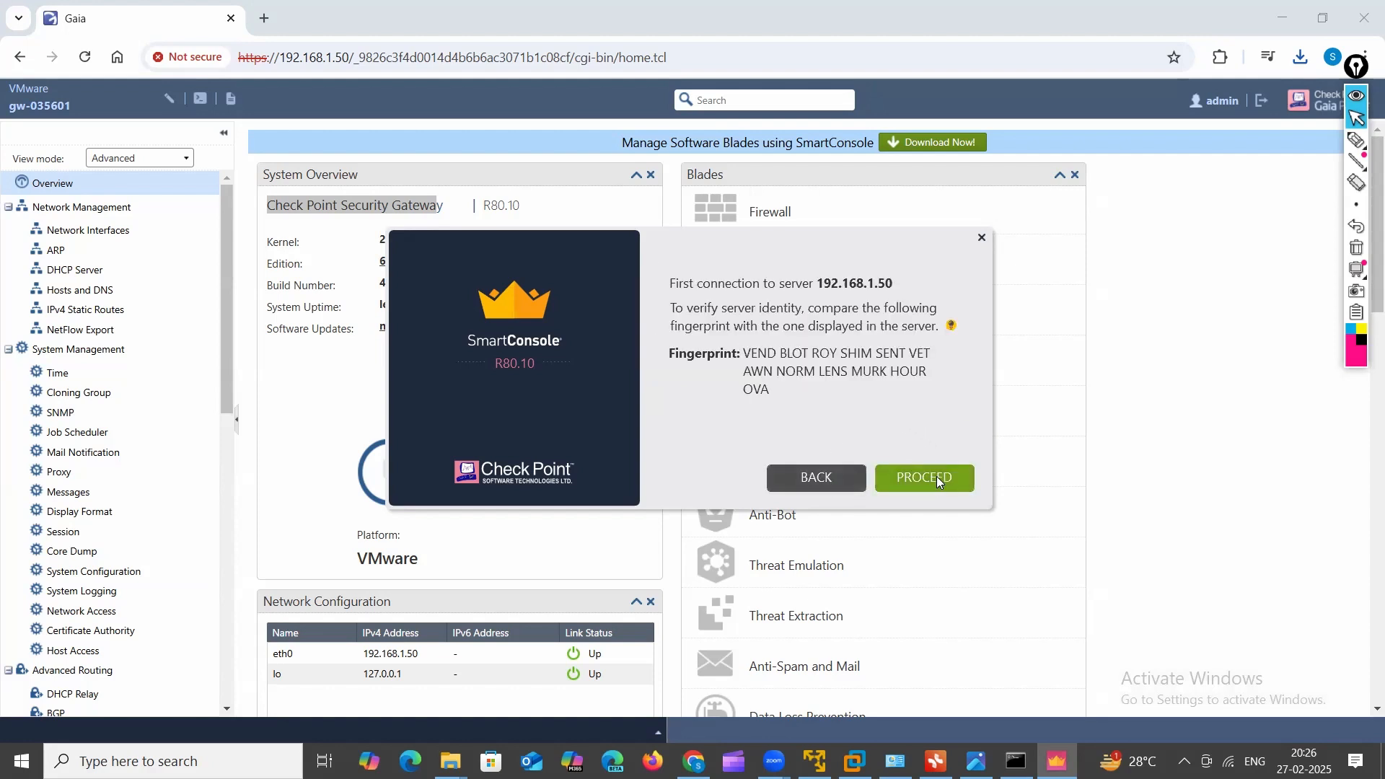
{"action": "left_click", "coordinate": [936, 479]}
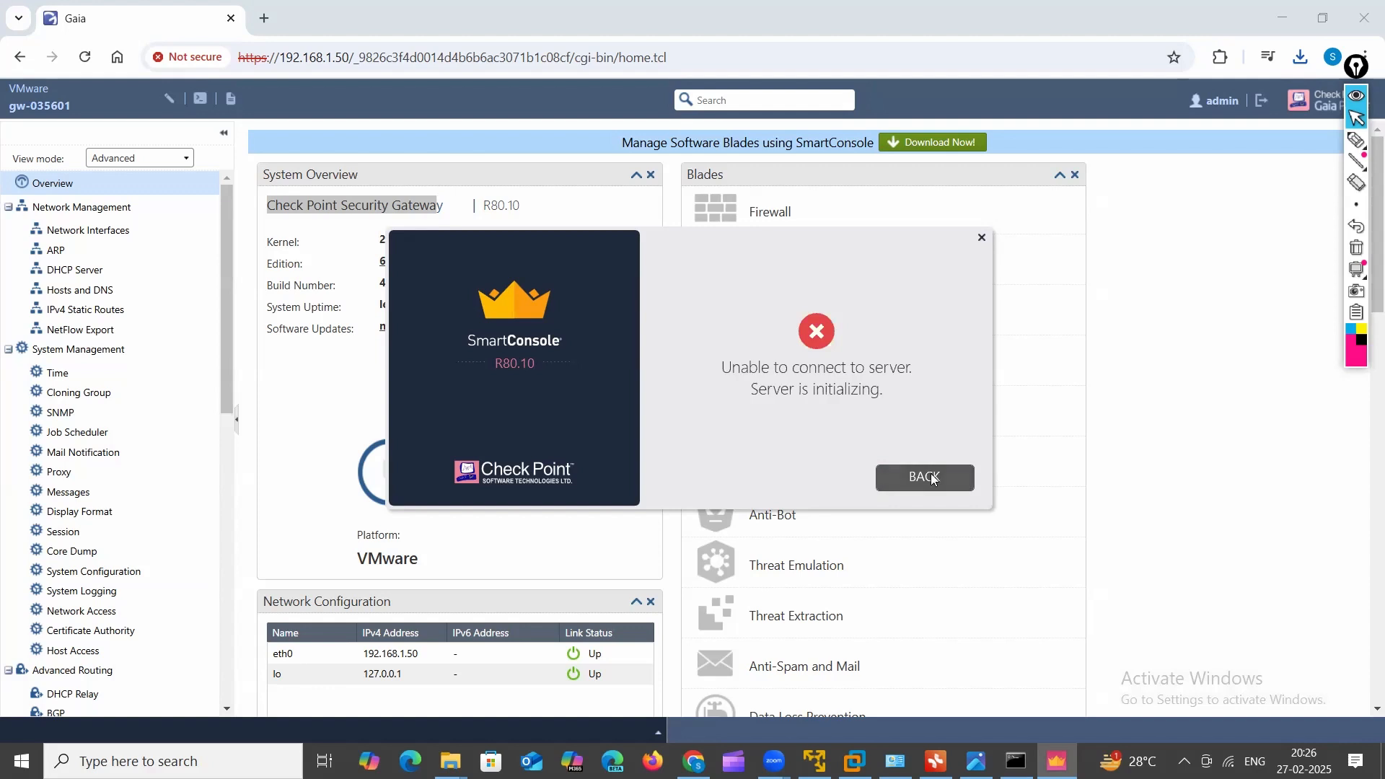
{"action": "left_click", "coordinate": [933, 479]}
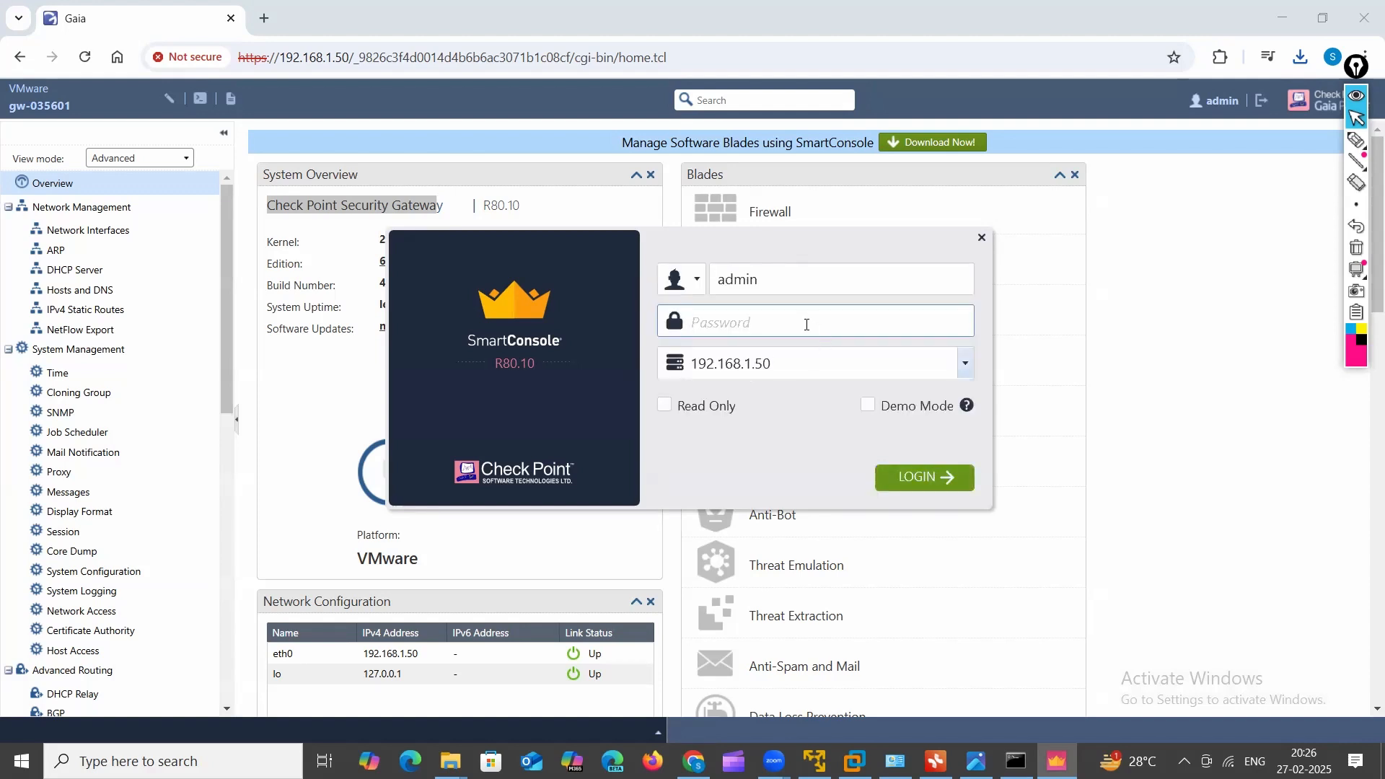
{"action": "type", "text": "********"}
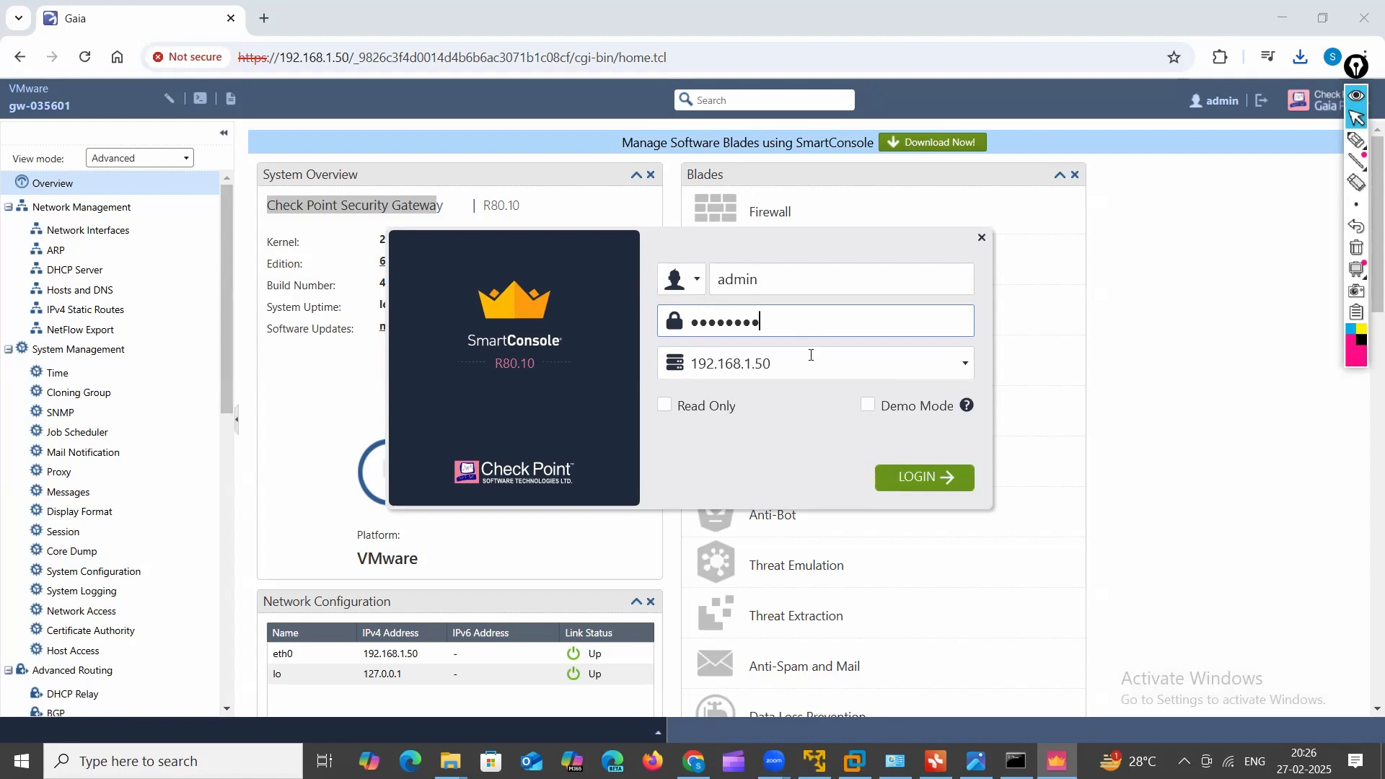
{"action": "left_click", "coordinate": [917, 480]}
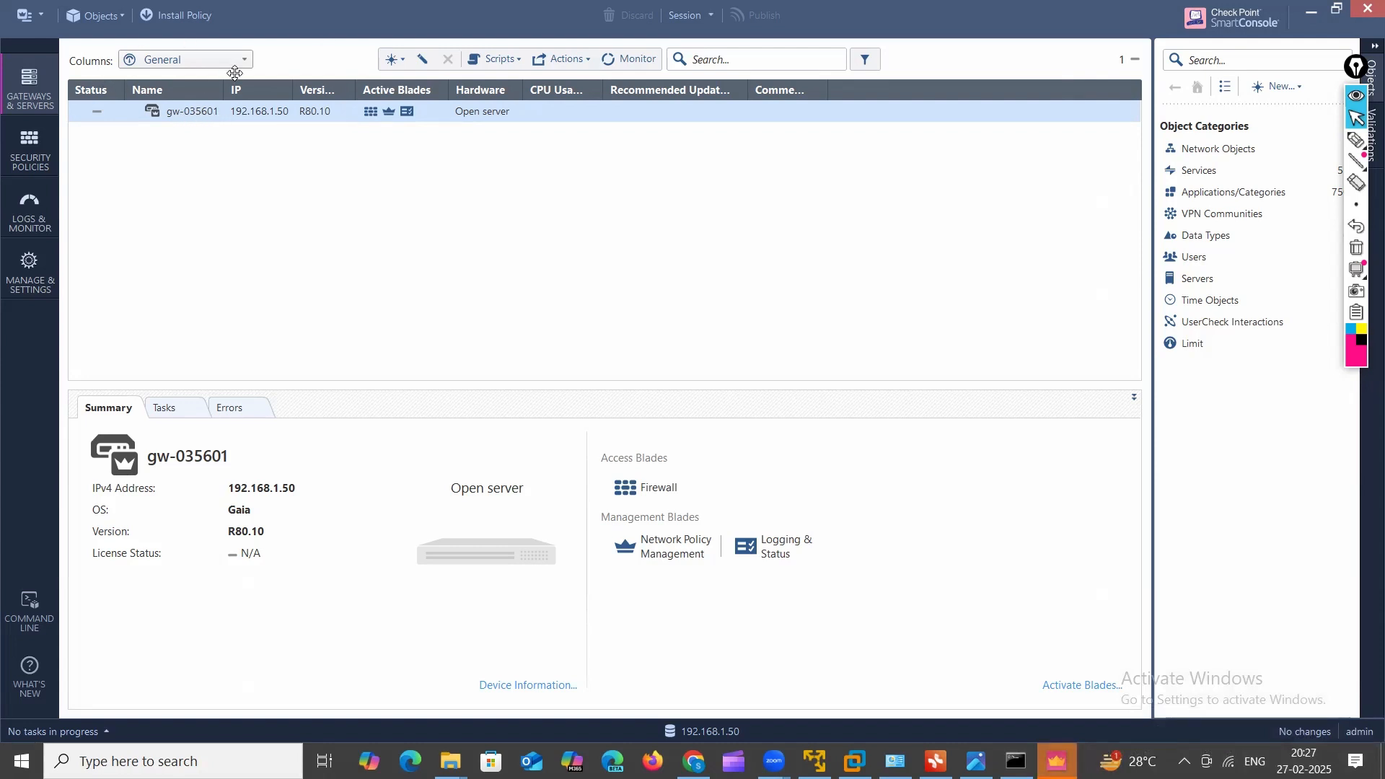
Step: Inspect gw-035601's properties, where only Firewall is enabled, and cancel without changes
{"action": "double_click", "coordinate": [189, 111]}
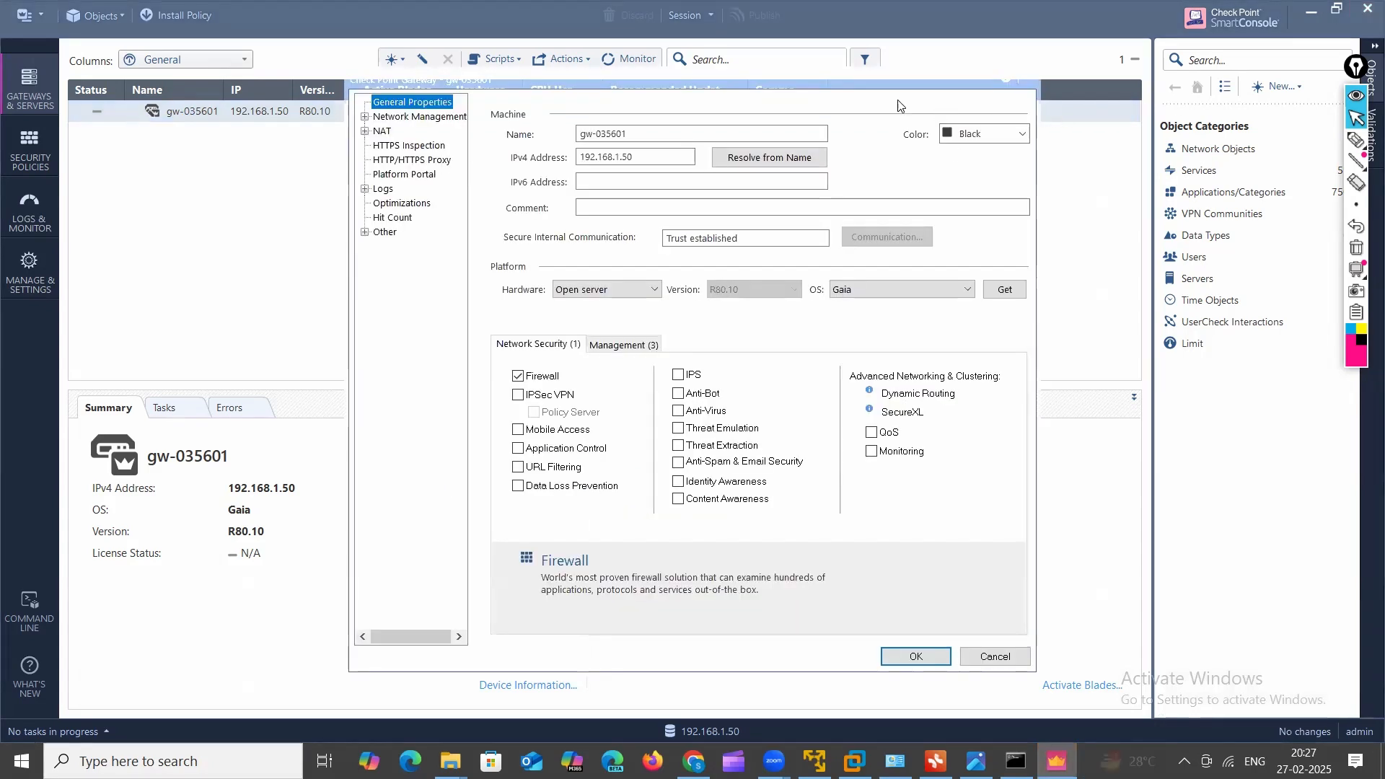
{"action": "left_click_drag", "start_coordinate": [749, 92], "coordinate": [748, 153]}
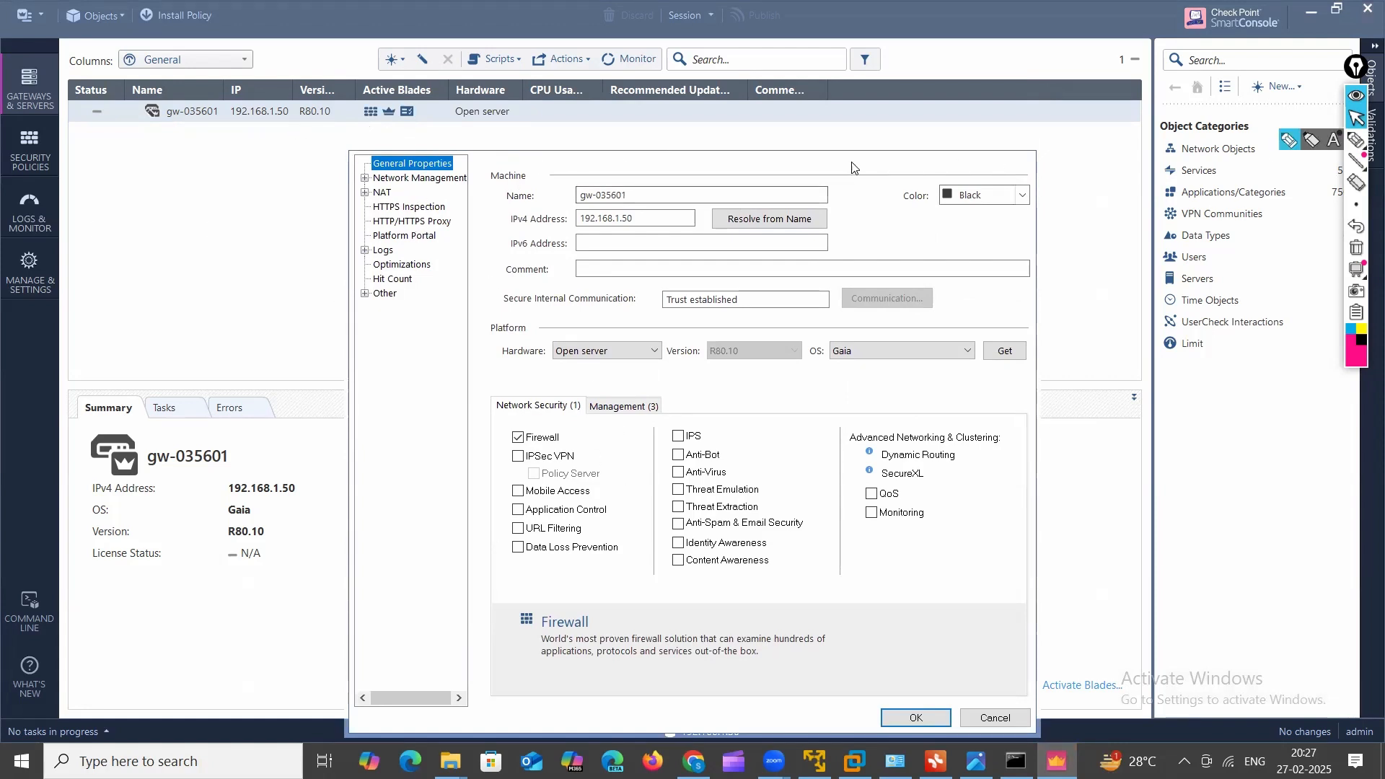
{"action": "left_click", "coordinate": [1000, 719]}
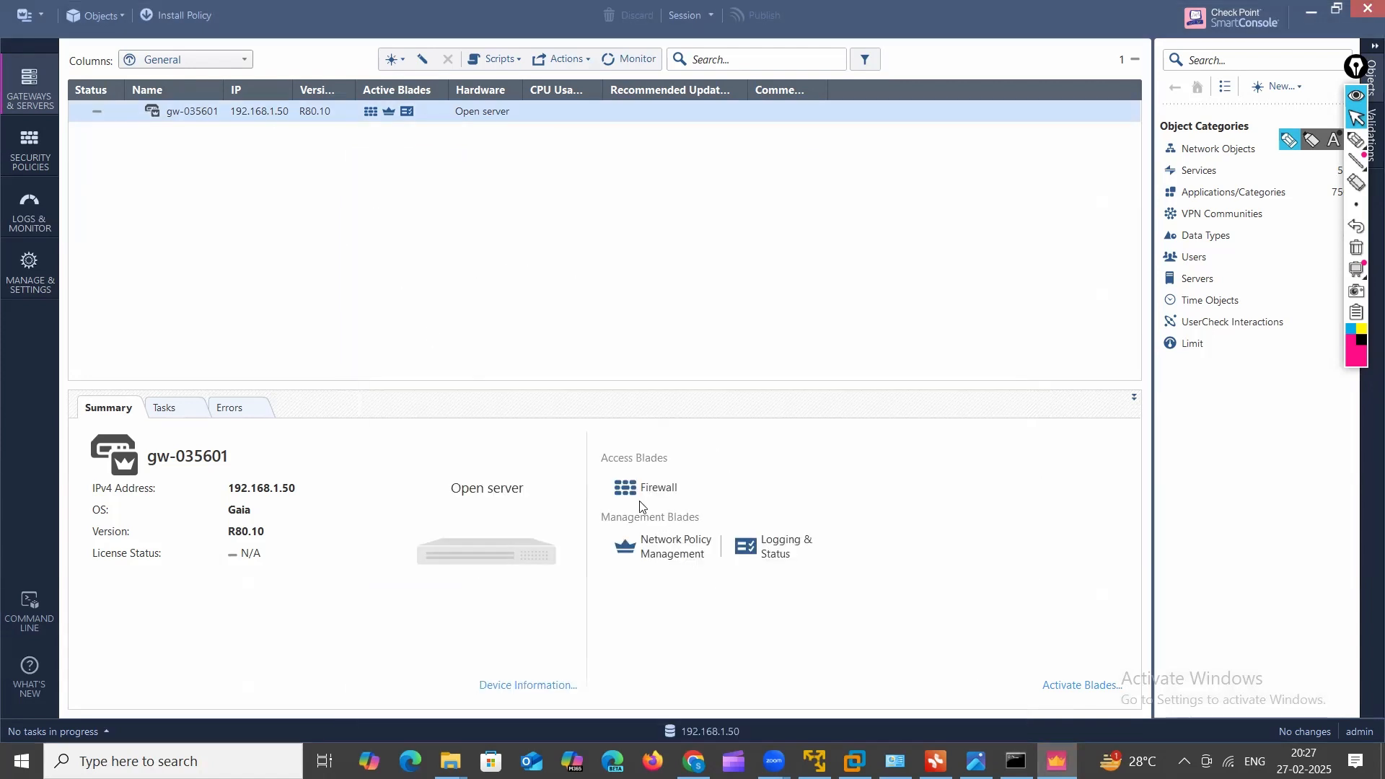
Step: Circle the Firewall, Network Policy Management, Logging & Status and Access Blades entries, then clear the ink
{"action": "left_click", "coordinate": [1357, 139]}
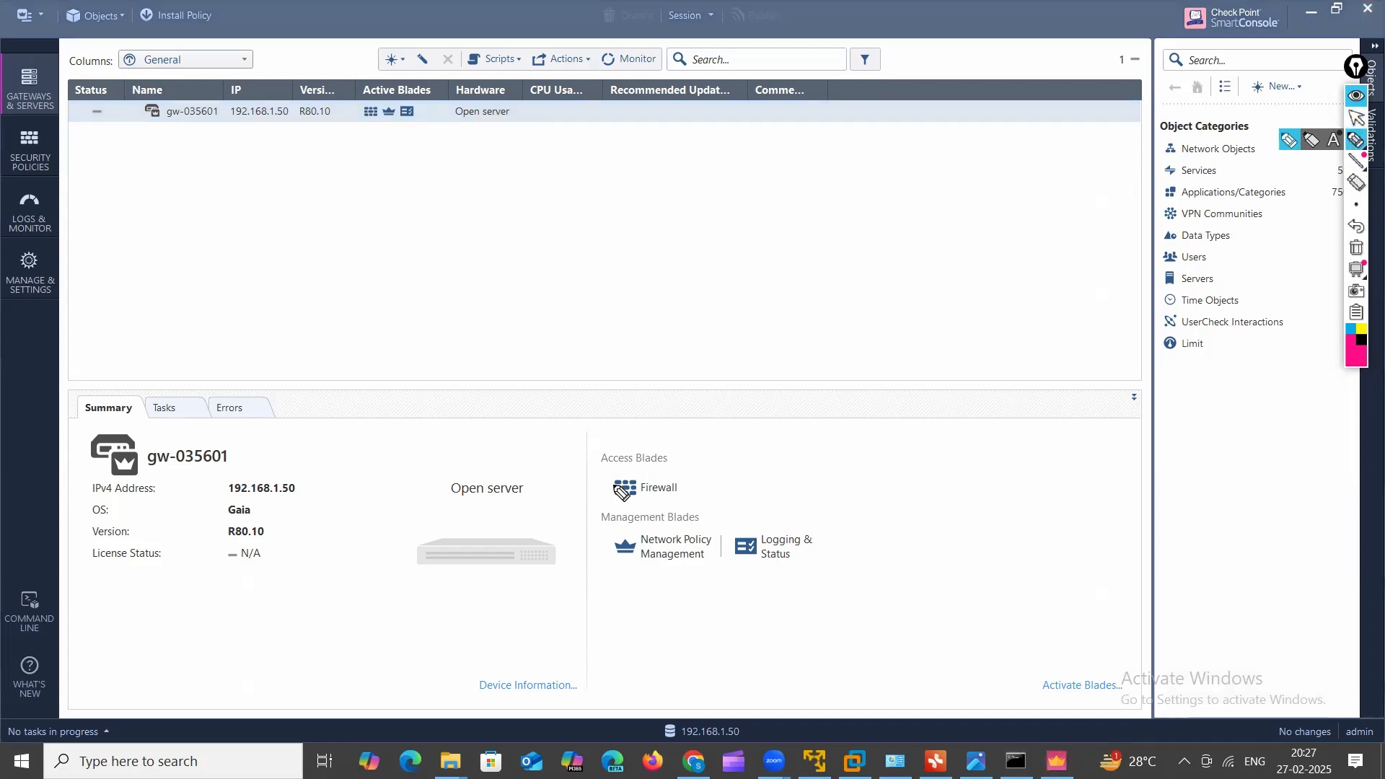
{"action": "mouse_move", "coordinate": [627, 473]}
{"action": "left_mouse_down"}
{"action": "mouse_move", "coordinate": [694, 487]}
{"action": "mouse_move", "coordinate": [625, 473]}
{"action": "mouse_move", "coordinate": [656, 480]}
{"action": "mouse_move", "coordinate": [702, 455]}
{"action": "mouse_move", "coordinate": [712, 480]}
{"action": "left_mouse_up"}
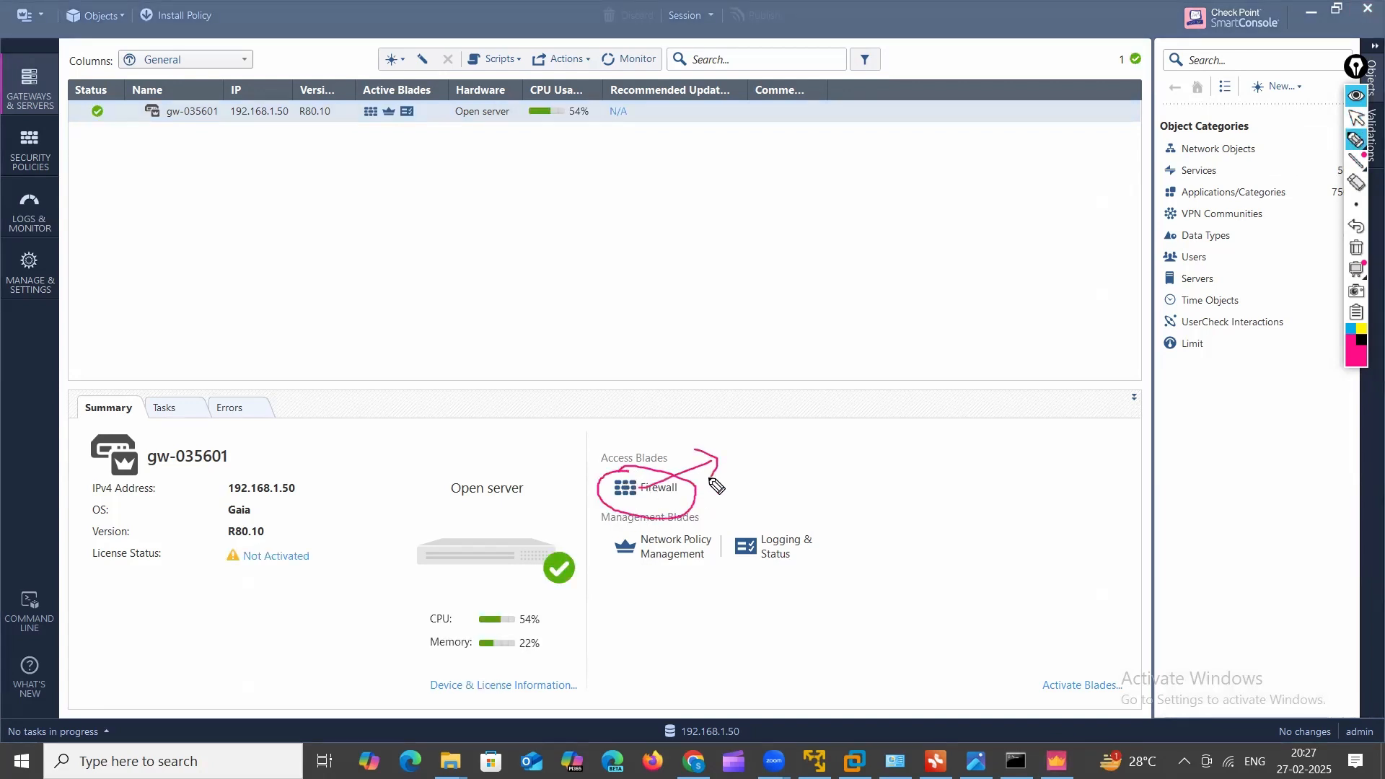
{"action": "mouse_move", "coordinate": [635, 563]}
{"action": "left_mouse_down"}
{"action": "mouse_move", "coordinate": [830, 570]}
{"action": "mouse_move", "coordinate": [671, 526]}
{"action": "mouse_move", "coordinate": [622, 535]}
{"action": "mouse_move", "coordinate": [709, 595]}
{"action": "mouse_move", "coordinate": [783, 581]}
{"action": "left_mouse_up"}
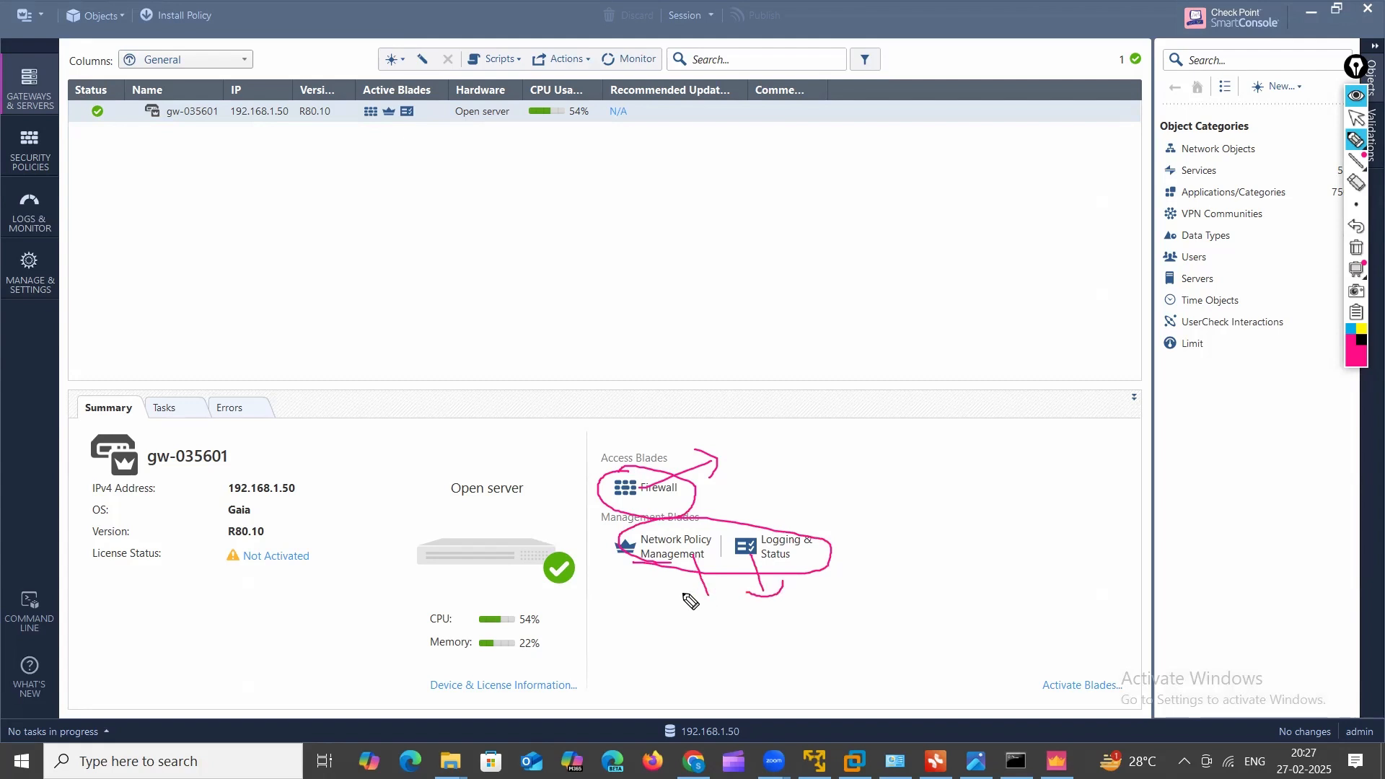
{"action": "left_click_drag", "start_coordinate": [686, 596], "coordinate": [724, 588]}
{"action": "mouse_move", "coordinate": [581, 453]}
{"action": "left_mouse_down"}
{"action": "mouse_move", "coordinate": [682, 461]}
{"action": "mouse_move", "coordinate": [591, 462]}
{"action": "left_mouse_up"}
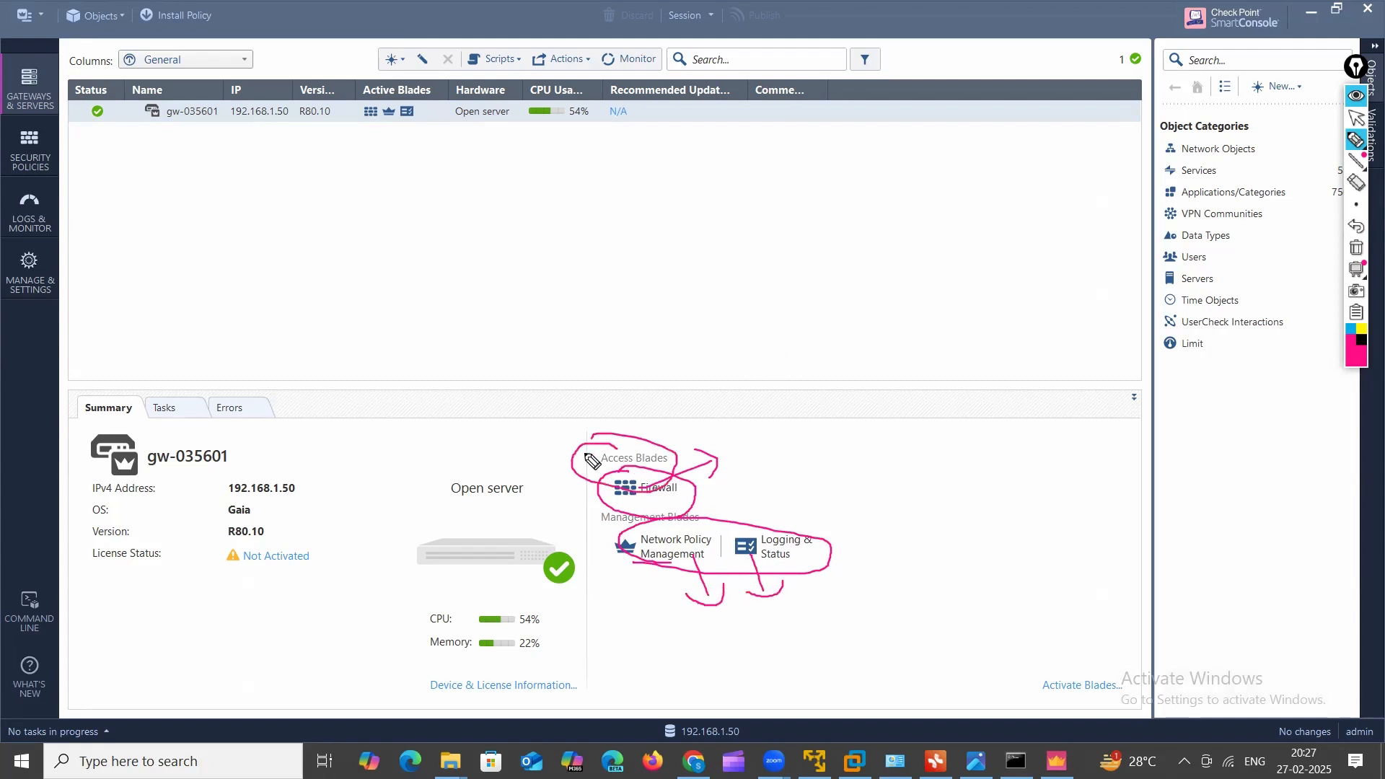
{"action": "left_click", "coordinate": [1356, 119]}
{"action": "left_click", "coordinate": [1357, 254]}
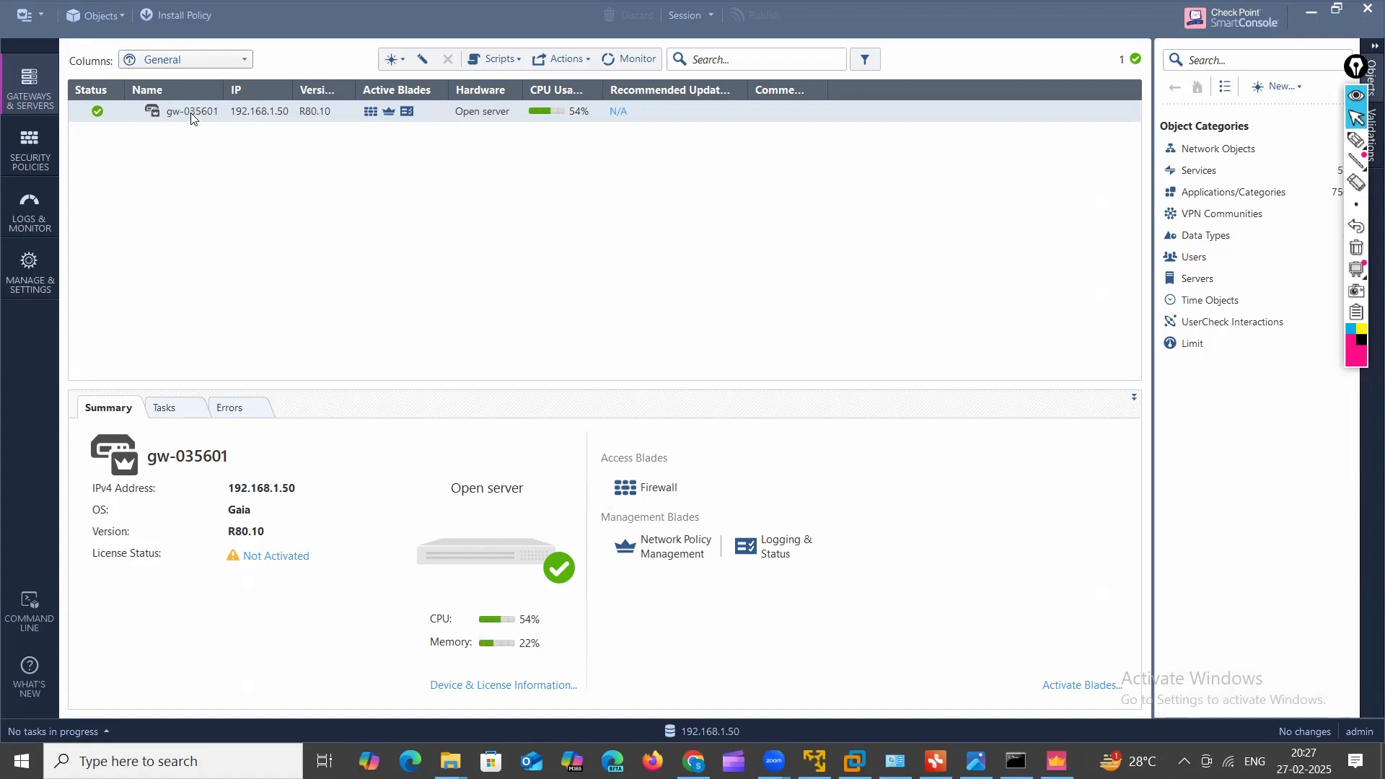
Step: Underline the gateway list with five marker lines, then insert a new rule above Cleanup in Security Policies
{"action": "left_click", "coordinate": [1356, 139]}
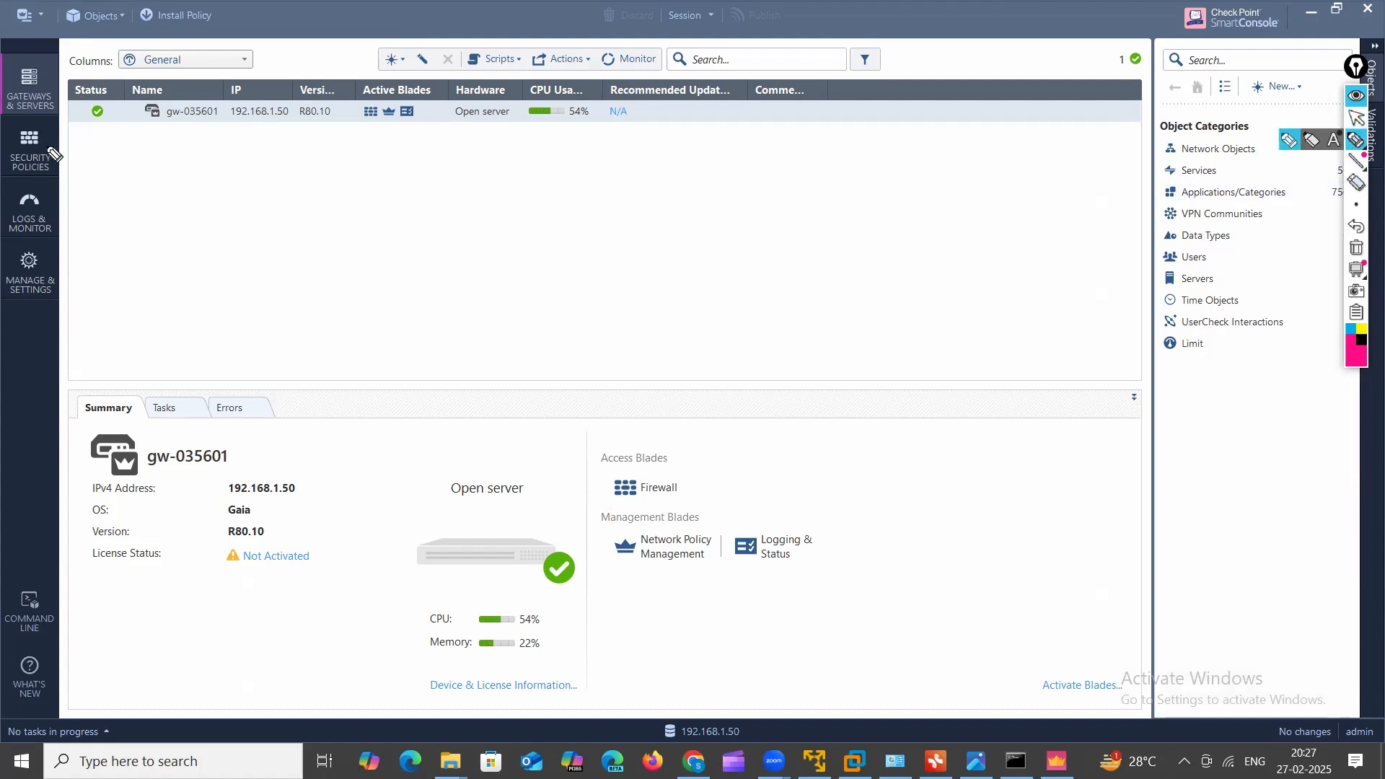
{"action": "mouse_move", "coordinate": [81, 152]}
{"action": "left_mouse_down"}
{"action": "mouse_move", "coordinate": [236, 153]}
{"action": "mouse_move", "coordinate": [241, 173]}
{"action": "left_mouse_up"}
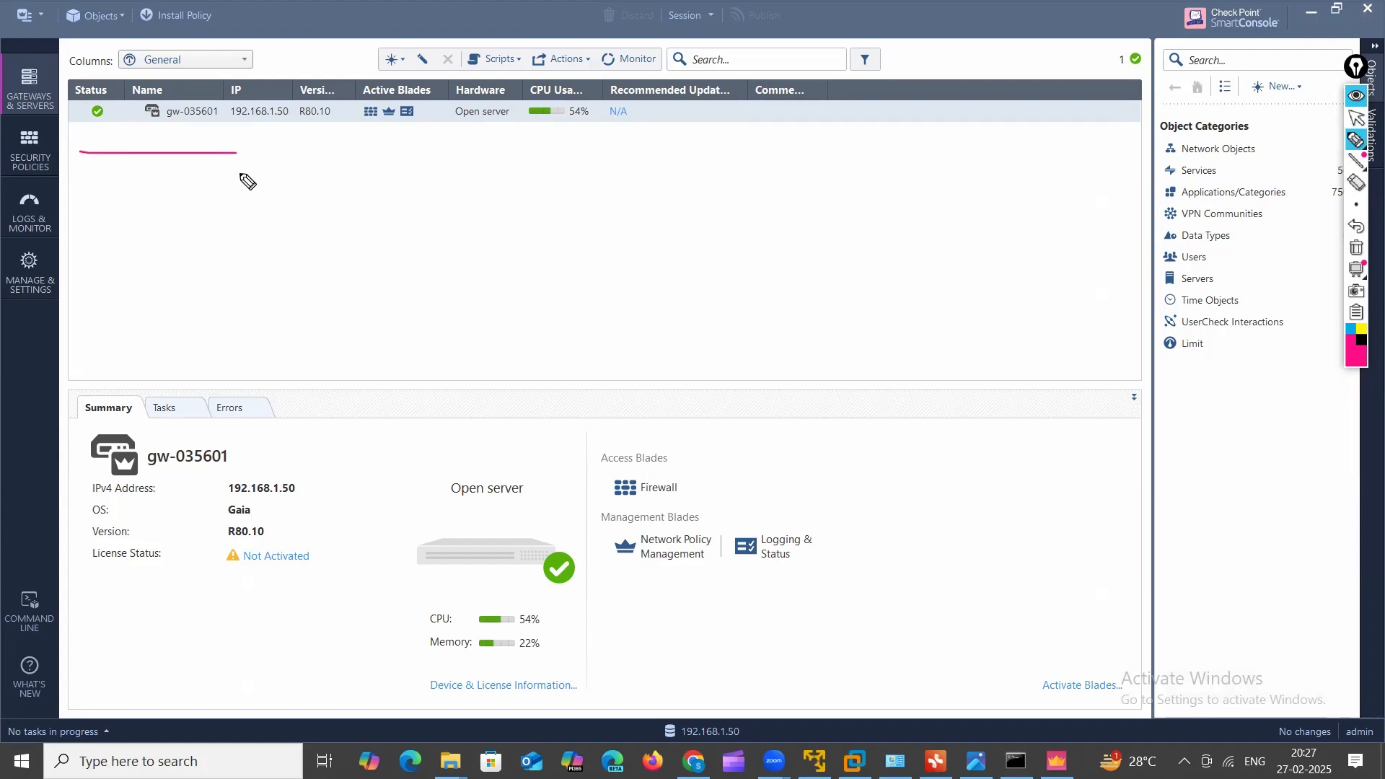
{"action": "left_click_drag", "start_coordinate": [75, 213], "coordinate": [221, 214]}
{"action": "left_click_drag", "start_coordinate": [77, 253], "coordinate": [265, 253]}
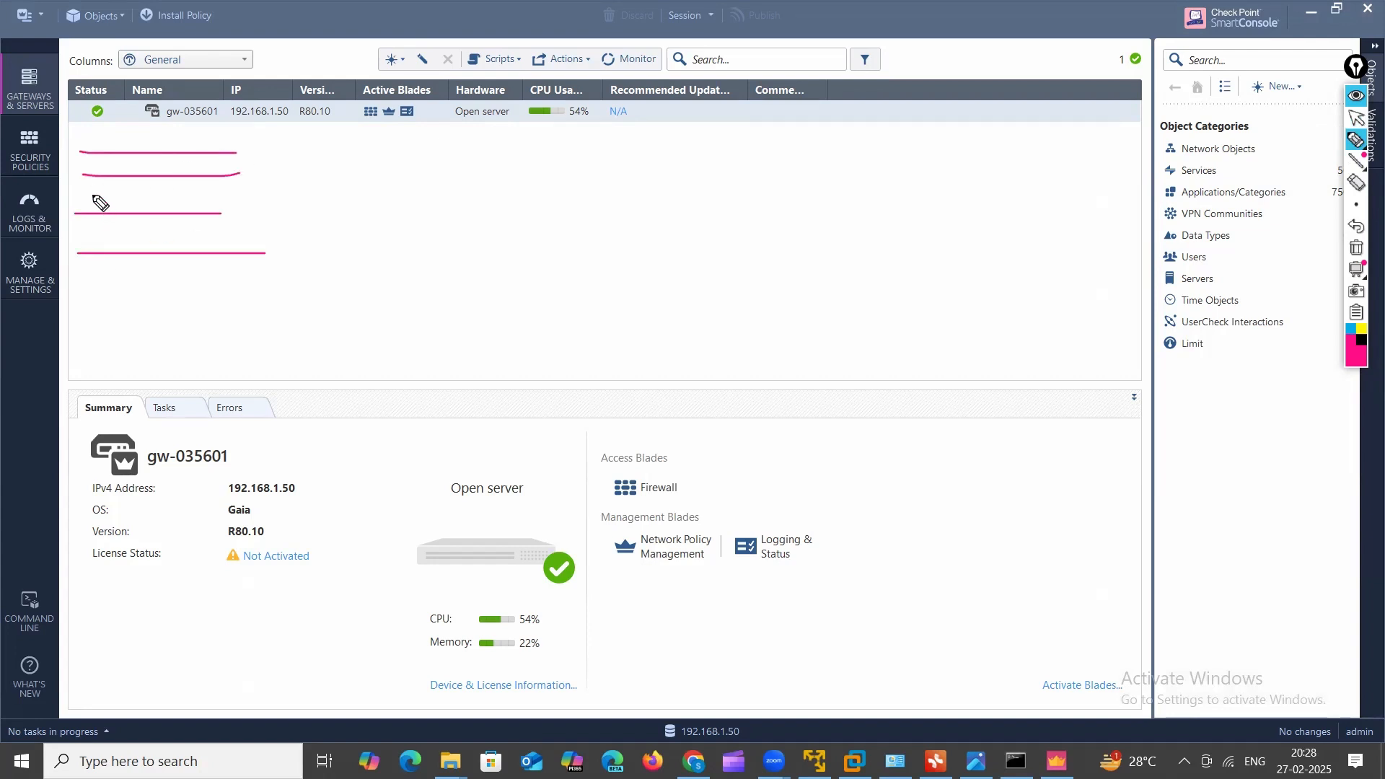
{"action": "left_click_drag", "start_coordinate": [82, 291], "coordinate": [251, 293]}
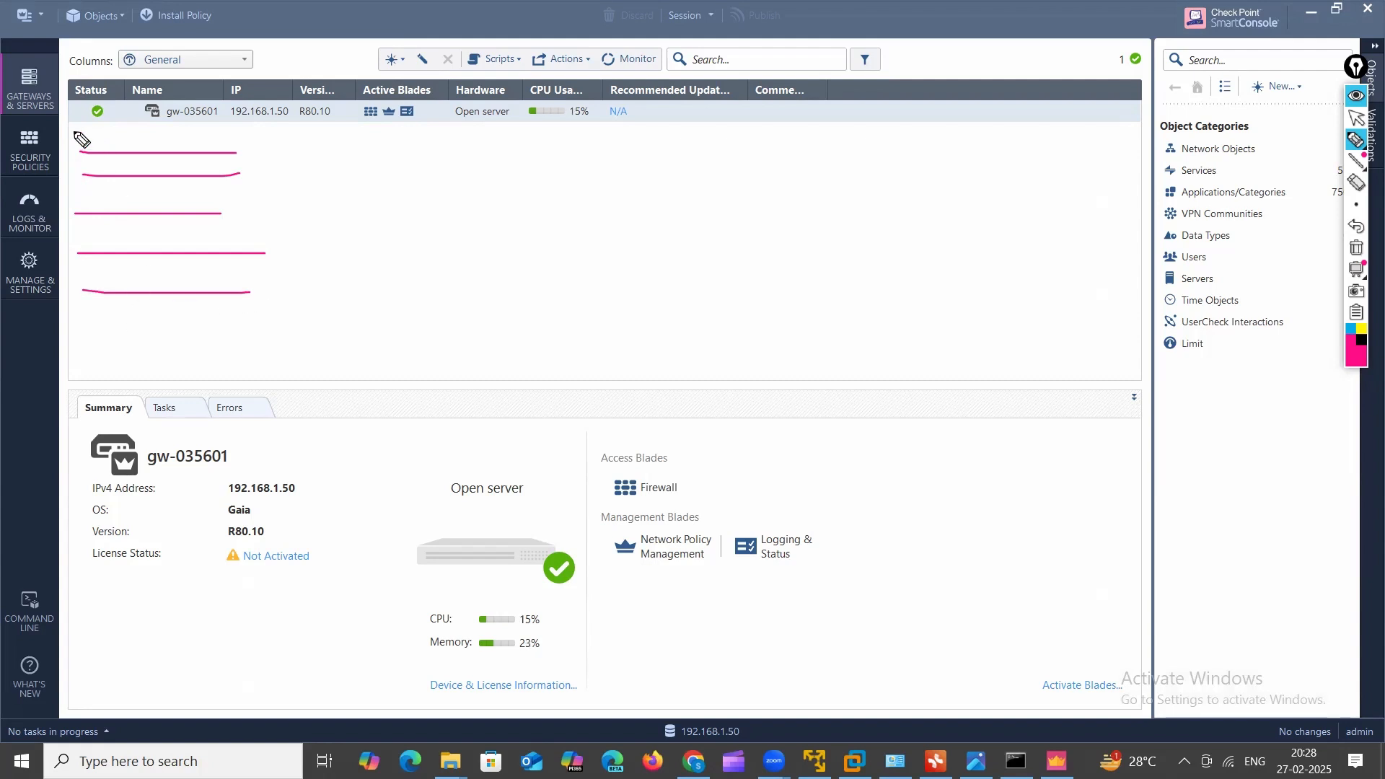
{"action": "left_click", "coordinate": [1356, 117]}
{"action": "left_click", "coordinate": [31, 150]}
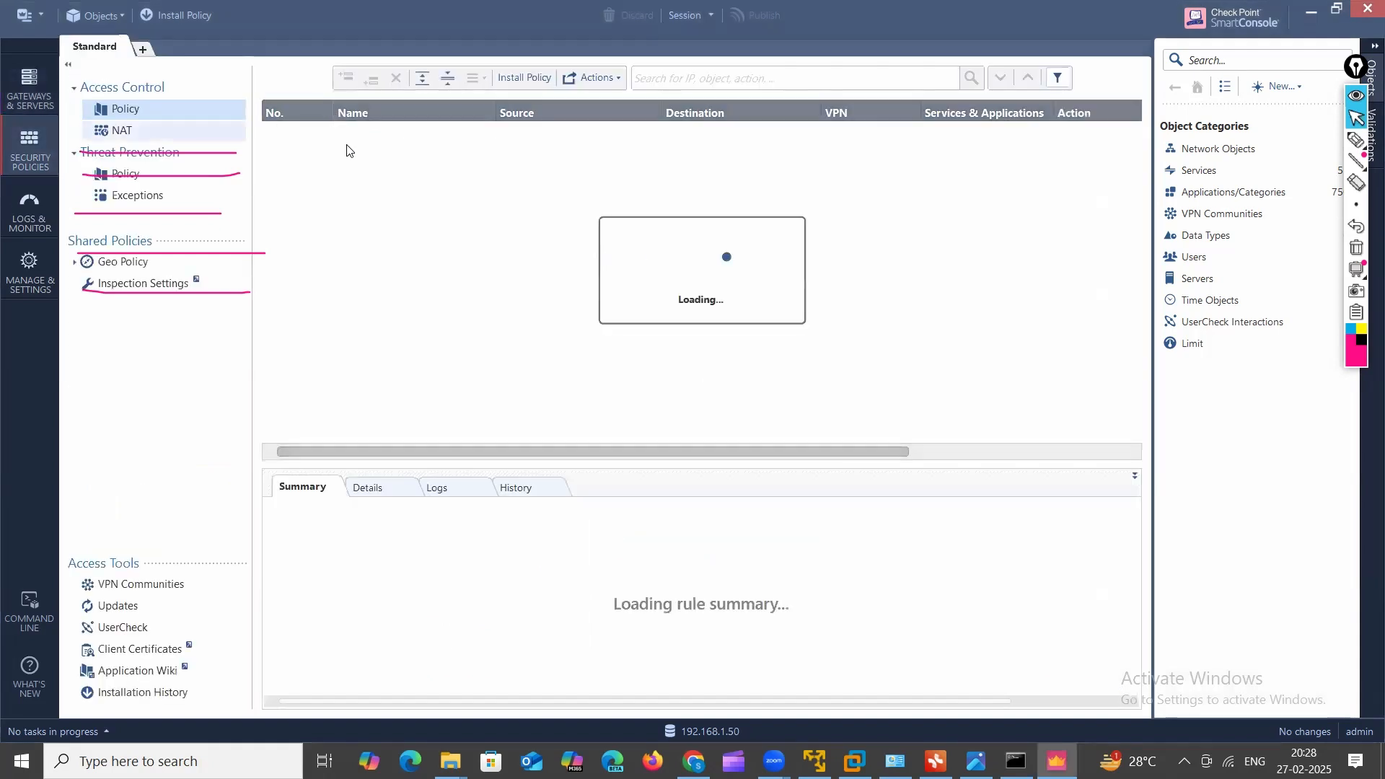
{"action": "left_click", "coordinate": [346, 77]}
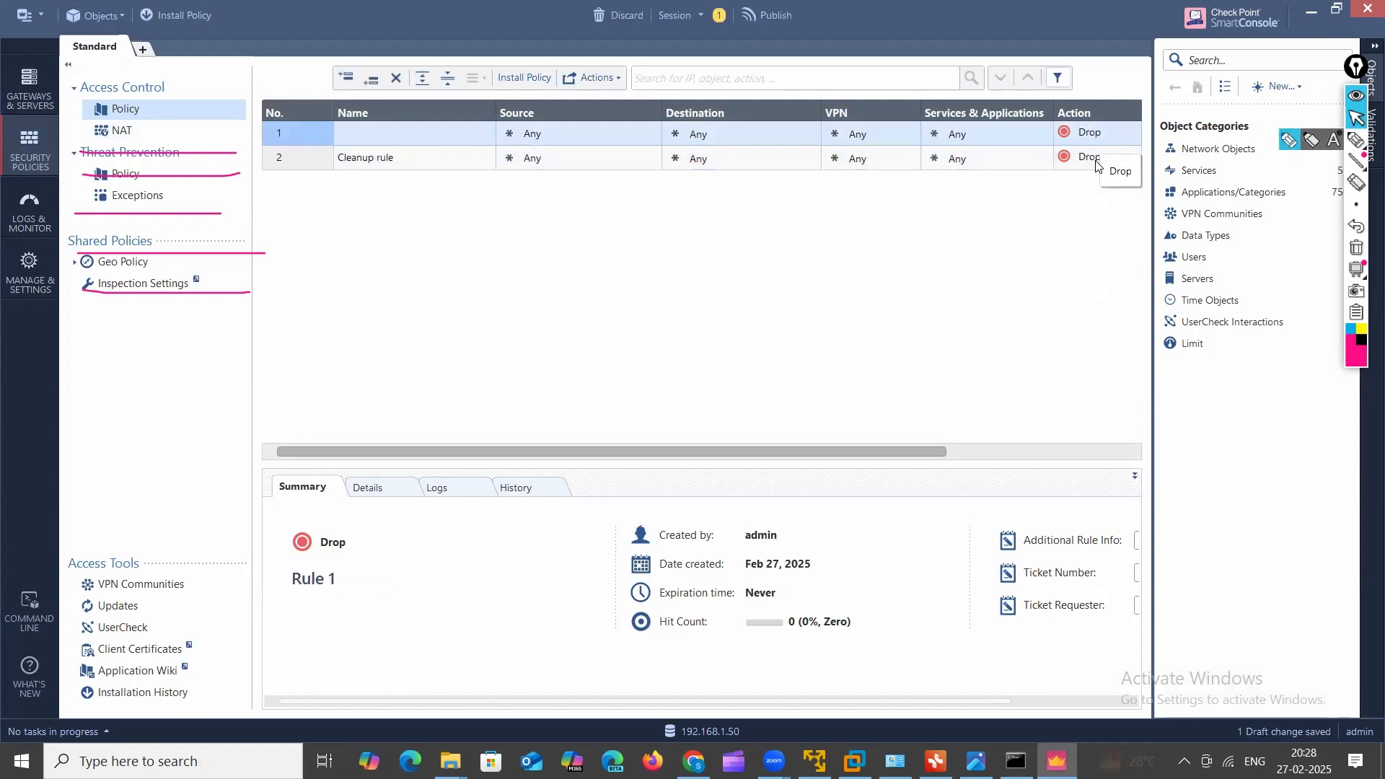
Step: Change the Cleanup rule's action from Drop to Accept and delete the empty rule 1
{"action": "left_click", "coordinate": [1119, 155]}
{"action": "left_click", "coordinate": [1142, 173]}
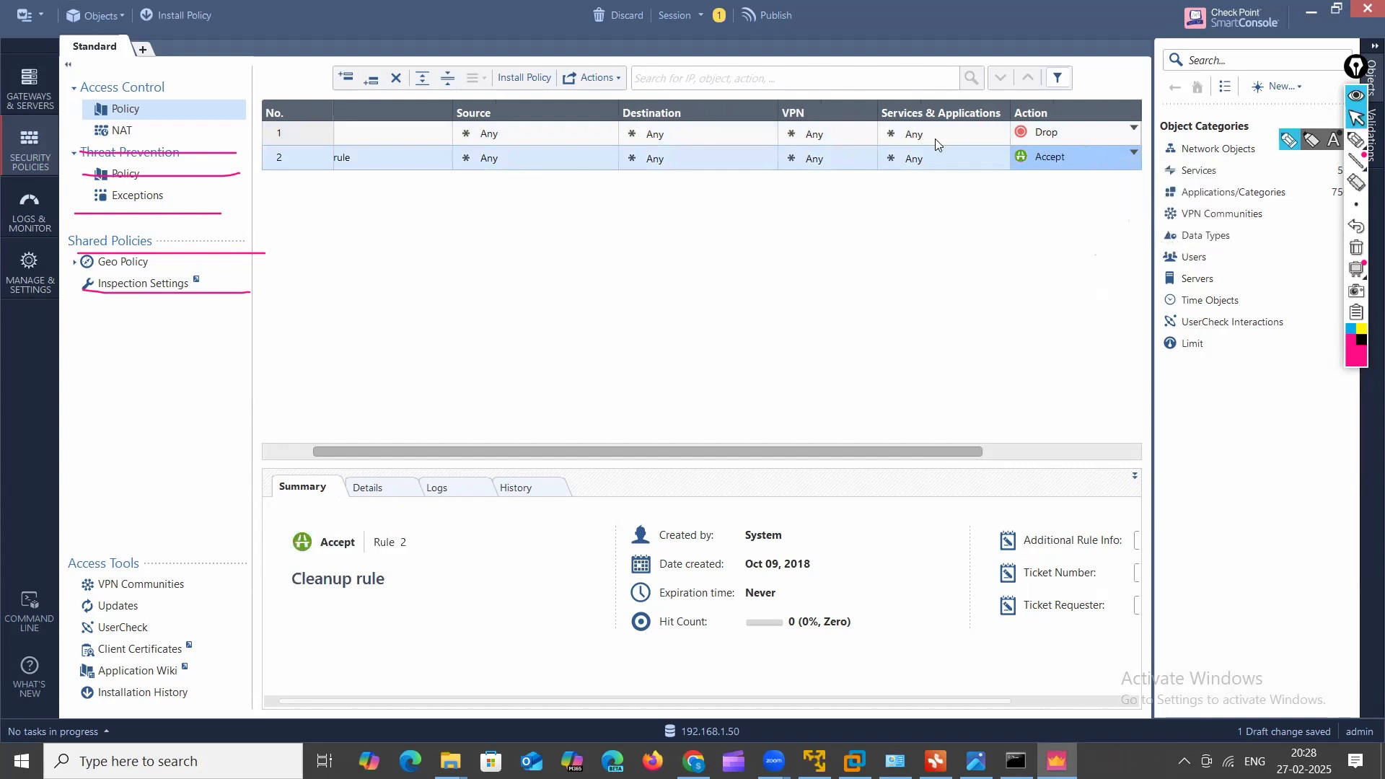
{"action": "left_click", "coordinate": [285, 141]}
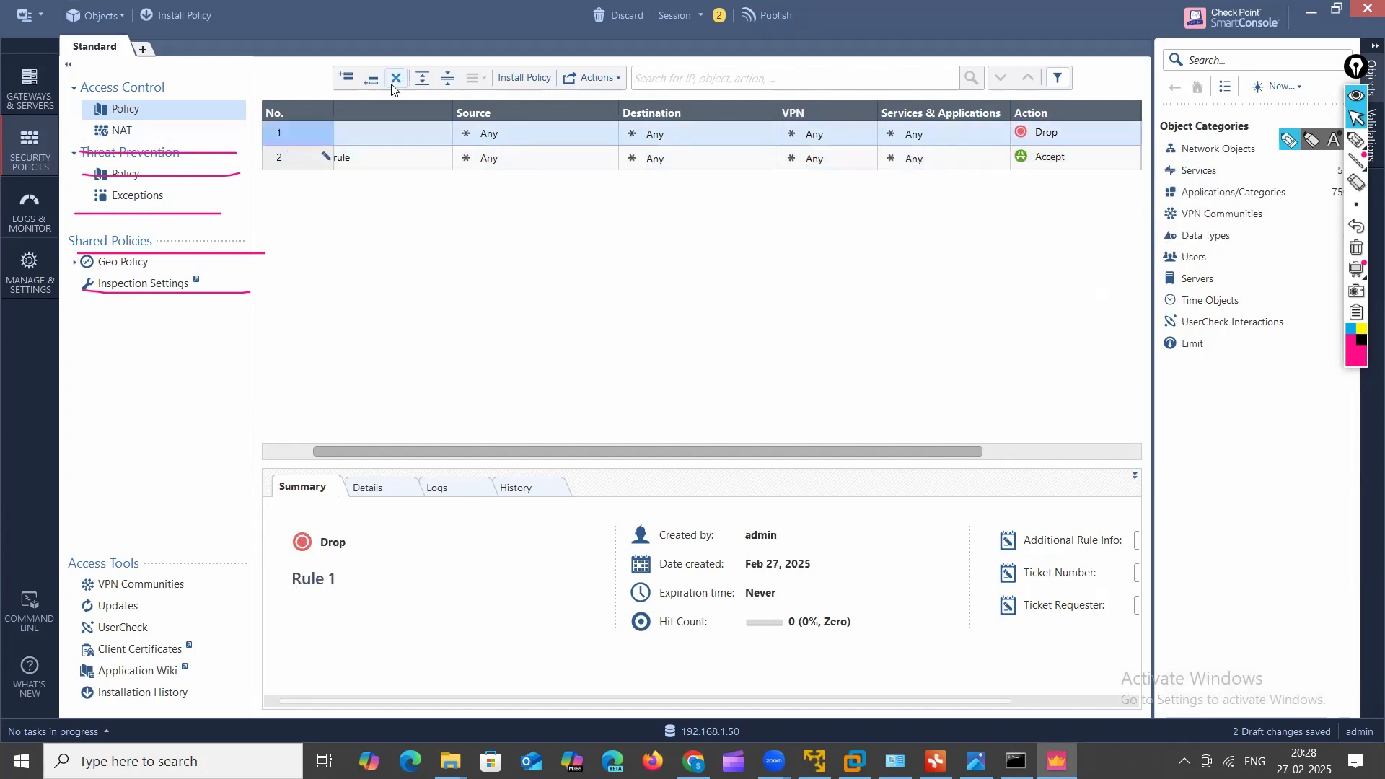
{"action": "left_click", "coordinate": [399, 84]}
{"action": "left_click", "coordinate": [781, 430]}
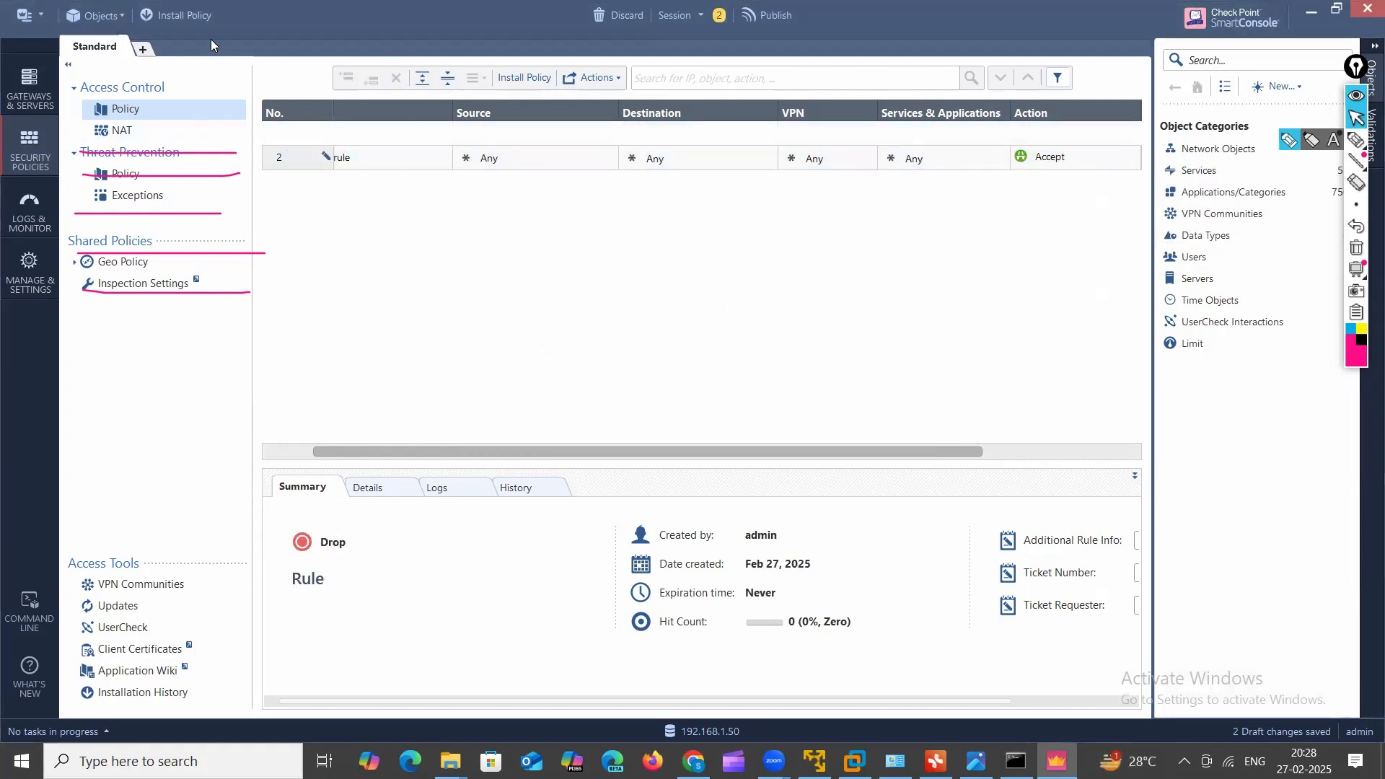
Step: Publish the changes and mark gw-035601 and the install mode options in the Install Policy dialog
{"action": "left_click", "coordinate": [173, 16]}
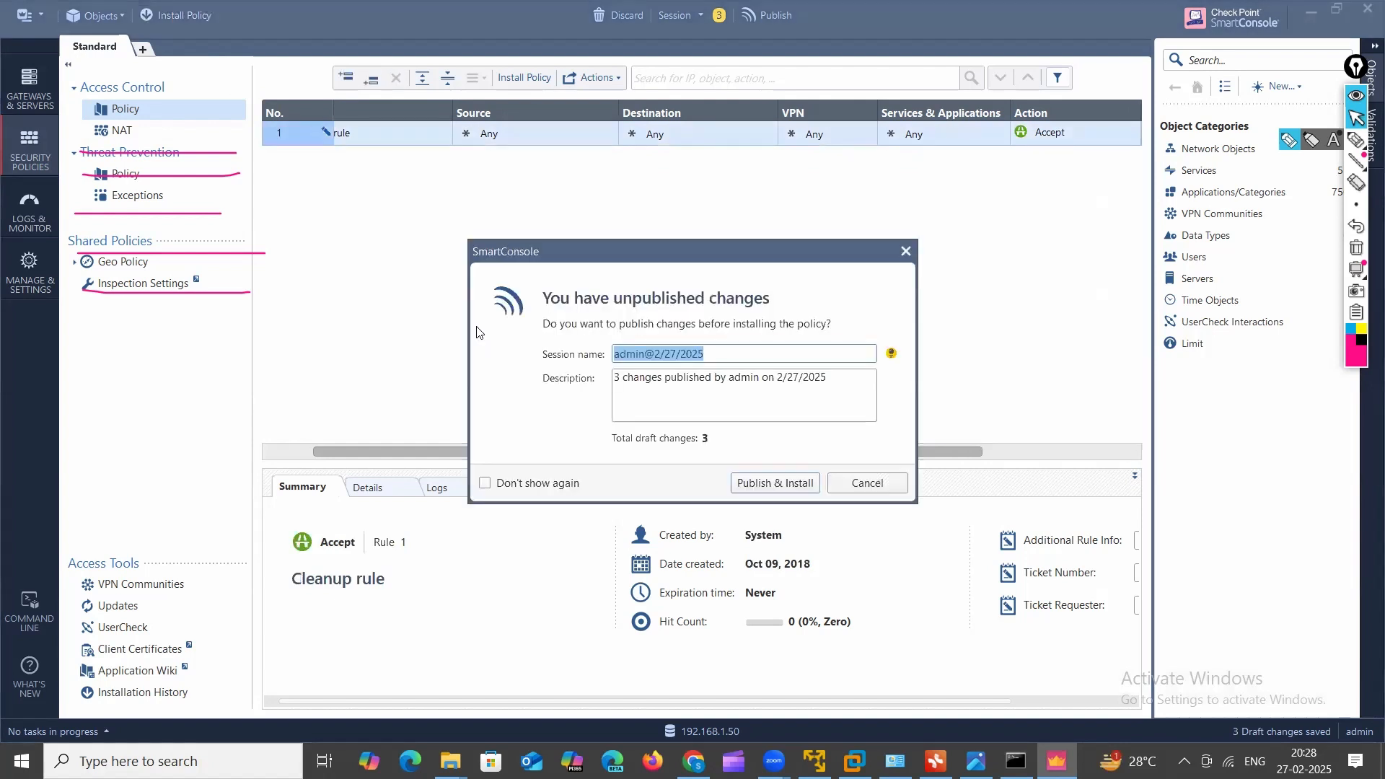
{"action": "left_click", "coordinate": [791, 495]}
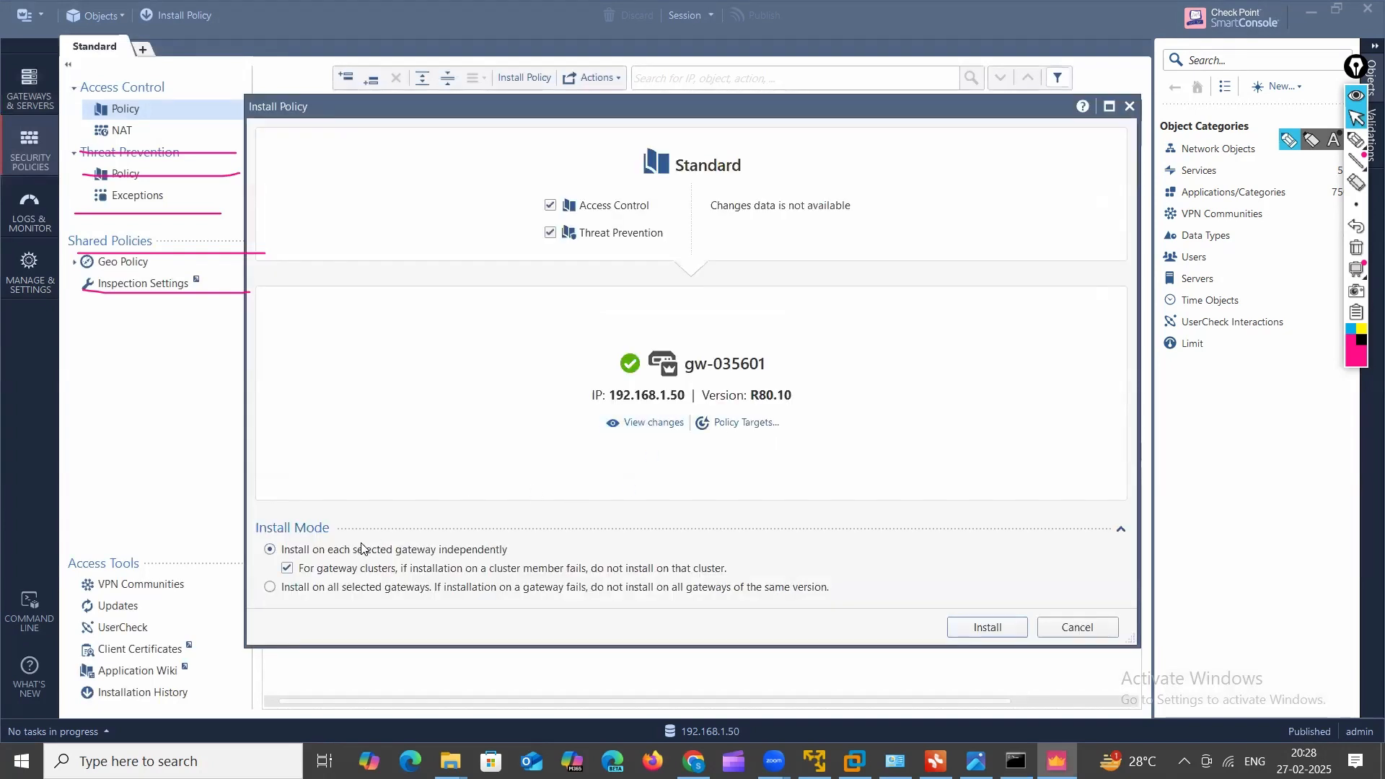
{"action": "left_click", "coordinate": [1356, 139]}
{"action": "mouse_move", "coordinate": [802, 441]}
{"action": "left_mouse_down"}
{"action": "mouse_move", "coordinate": [612, 407]}
{"action": "mouse_move", "coordinate": [603, 442]}
{"action": "left_mouse_up"}
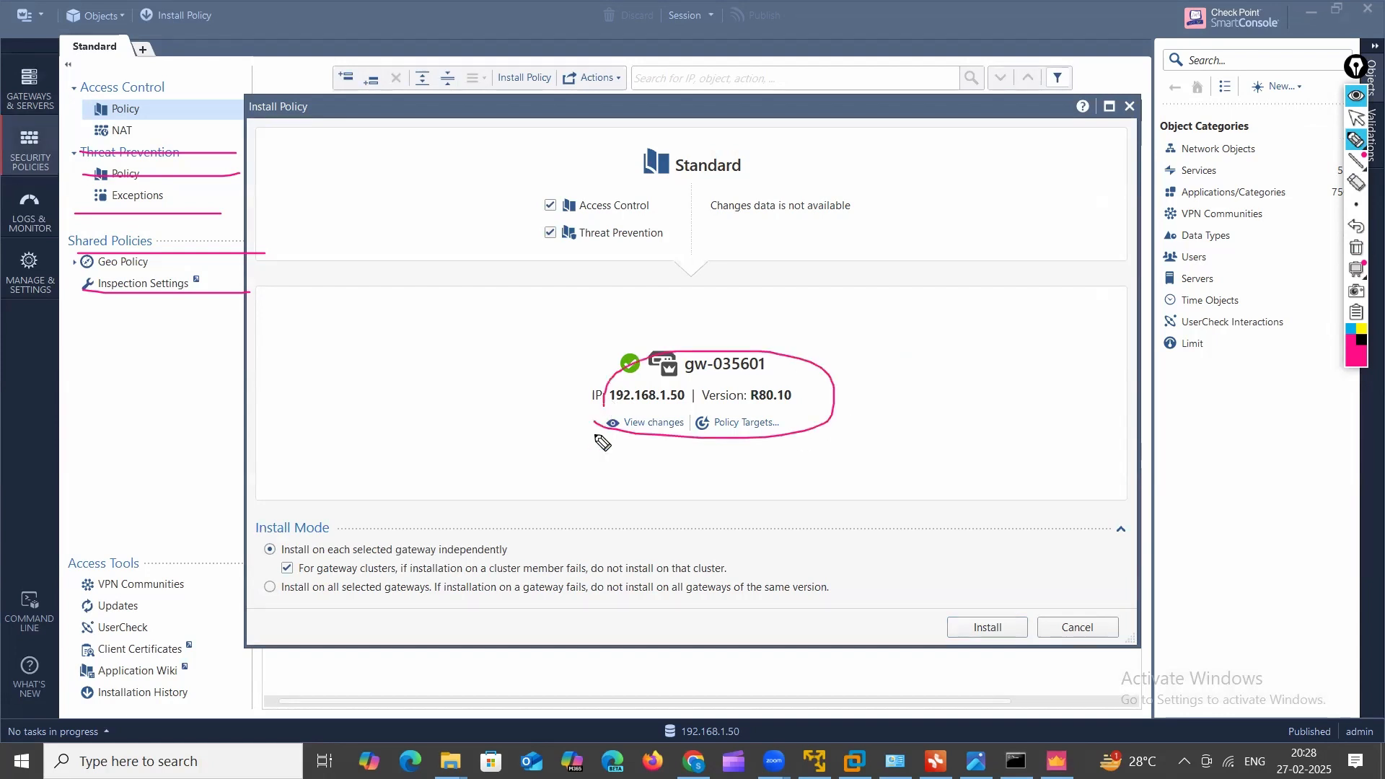
{"action": "left_click_drag", "start_coordinate": [297, 392], "coordinate": [427, 396]}
{"action": "left_click_drag", "start_coordinate": [270, 426], "coordinate": [455, 428]}
{"action": "left_click_drag", "start_coordinate": [251, 471], "coordinate": [421, 470]}
{"action": "left_click_drag", "start_coordinate": [286, 510], "coordinate": [490, 510]}
{"action": "left_click_drag", "start_coordinate": [375, 554], "coordinate": [564, 554]}
{"action": "left_click_drag", "start_coordinate": [298, 359], "coordinate": [399, 355]}
Step: Clear the marks, install the Standard policy on gw-035601, and view the NAT rules
{"action": "left_click", "coordinate": [1357, 248]}
{"action": "left_click", "coordinate": [1356, 118]}
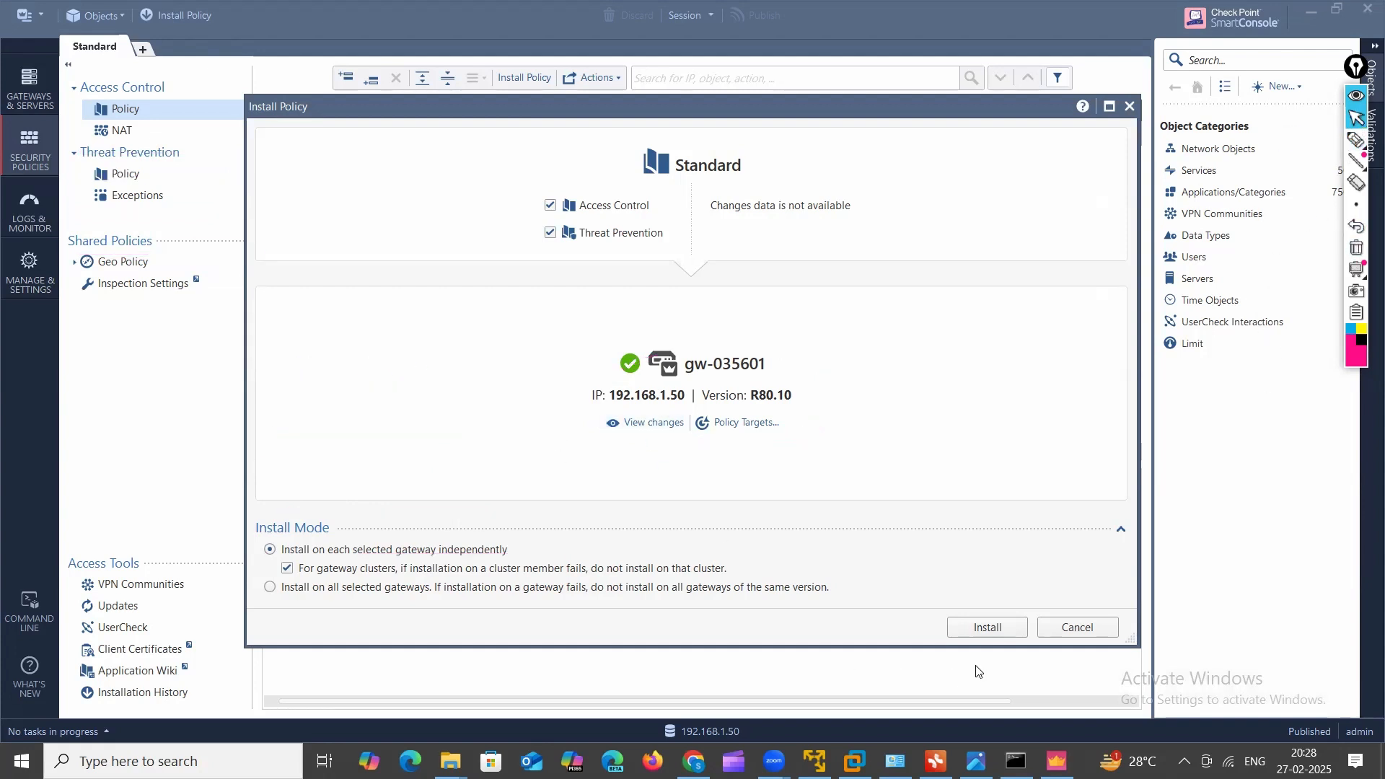
{"action": "left_click", "coordinate": [987, 632]}
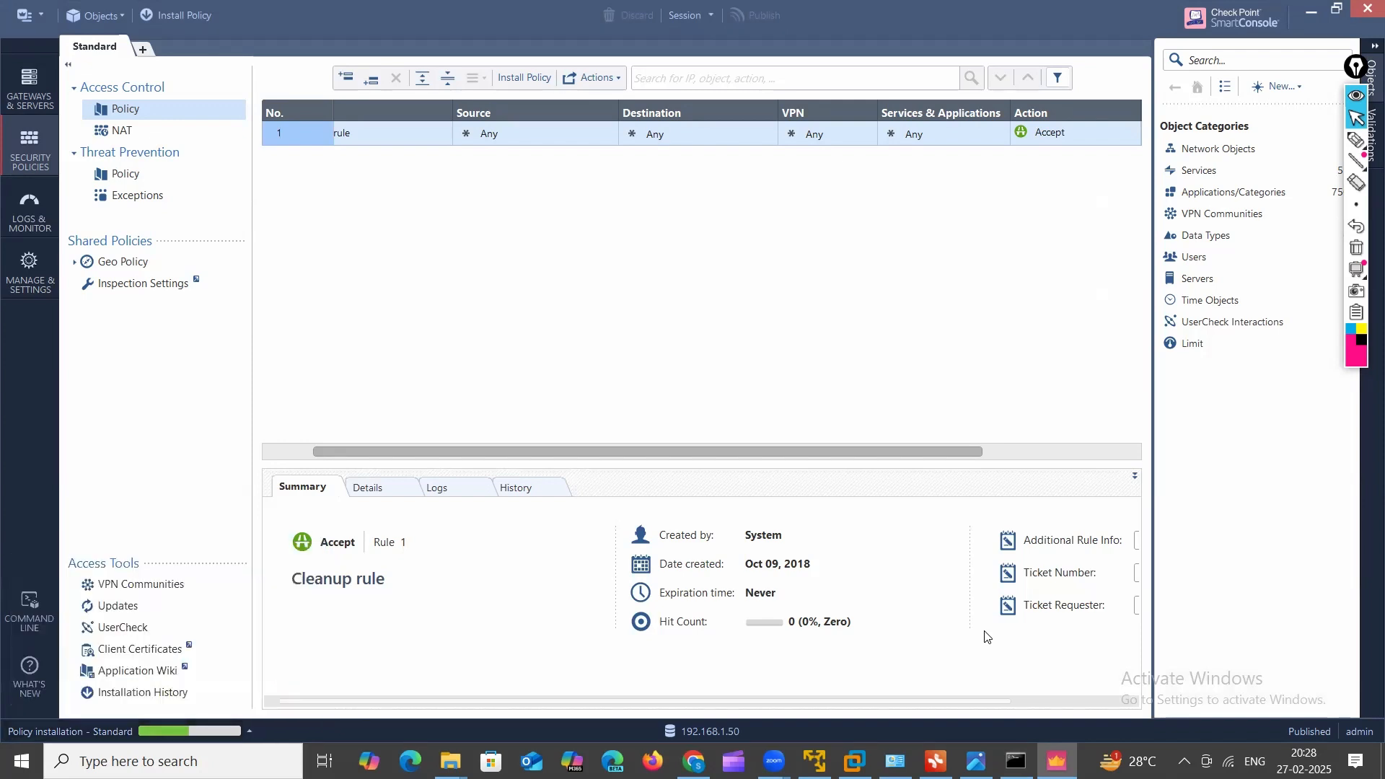
{"action": "left_click", "coordinate": [121, 130]}
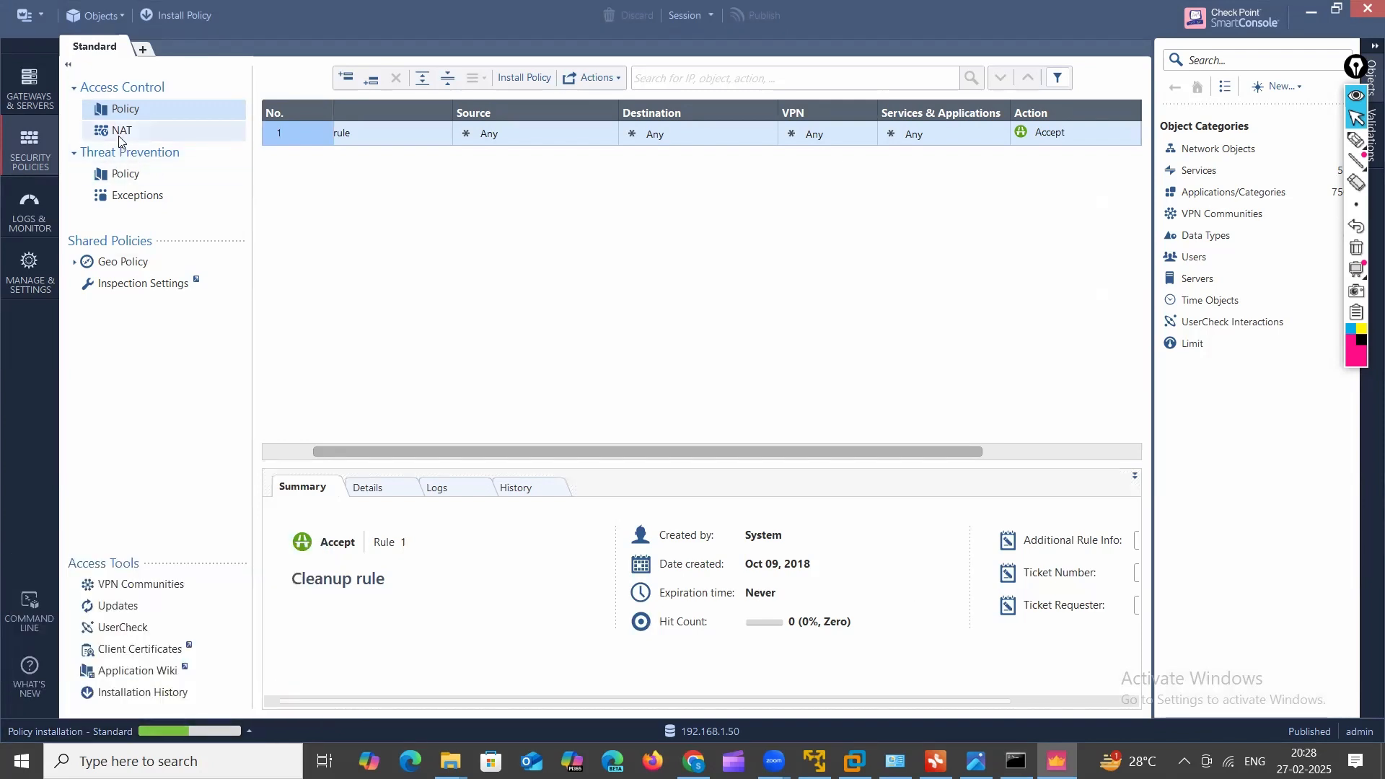
Step: Turn on Mobile Access (skipping its wizard), Anti-Bot and Anti-Virus for gw-035601 and save
{"action": "left_click", "coordinate": [30, 91]}
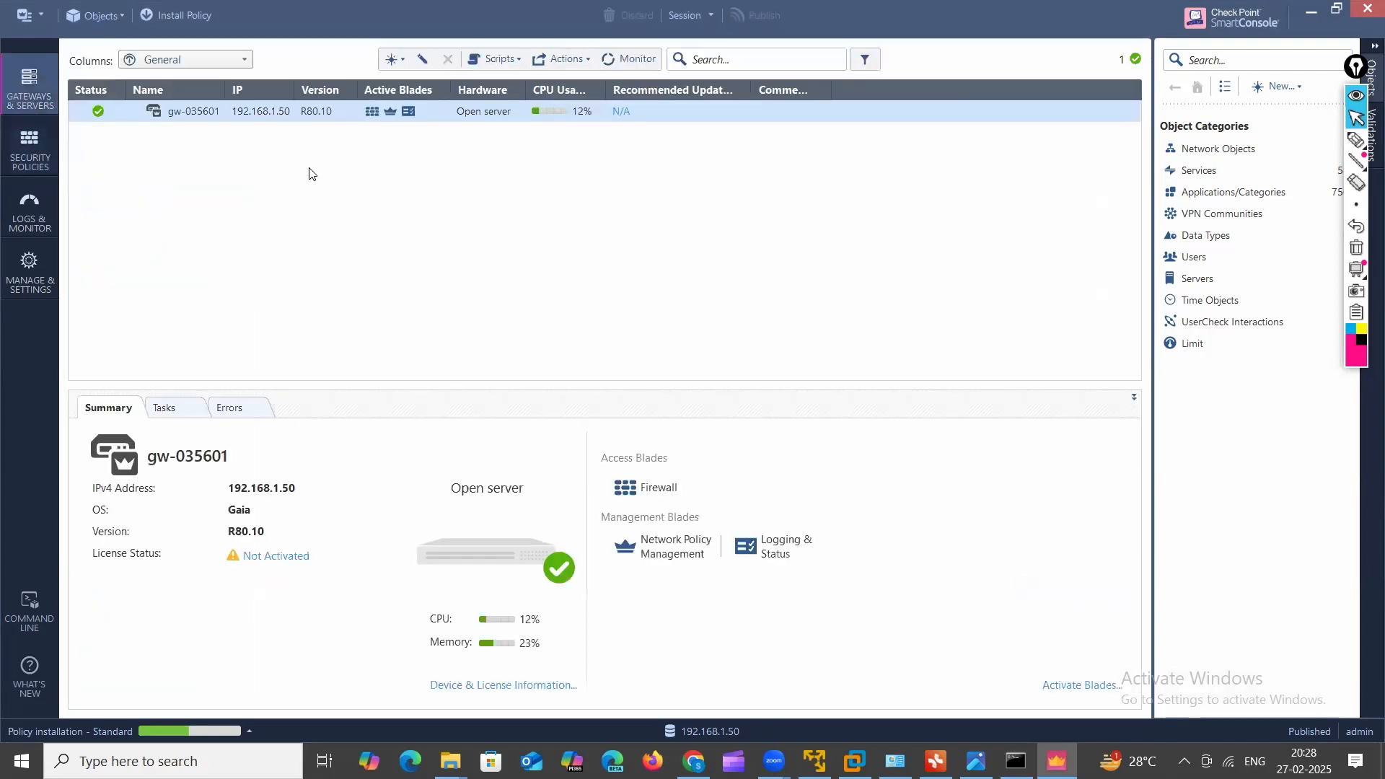
{"action": "double_click", "coordinate": [181, 115]}
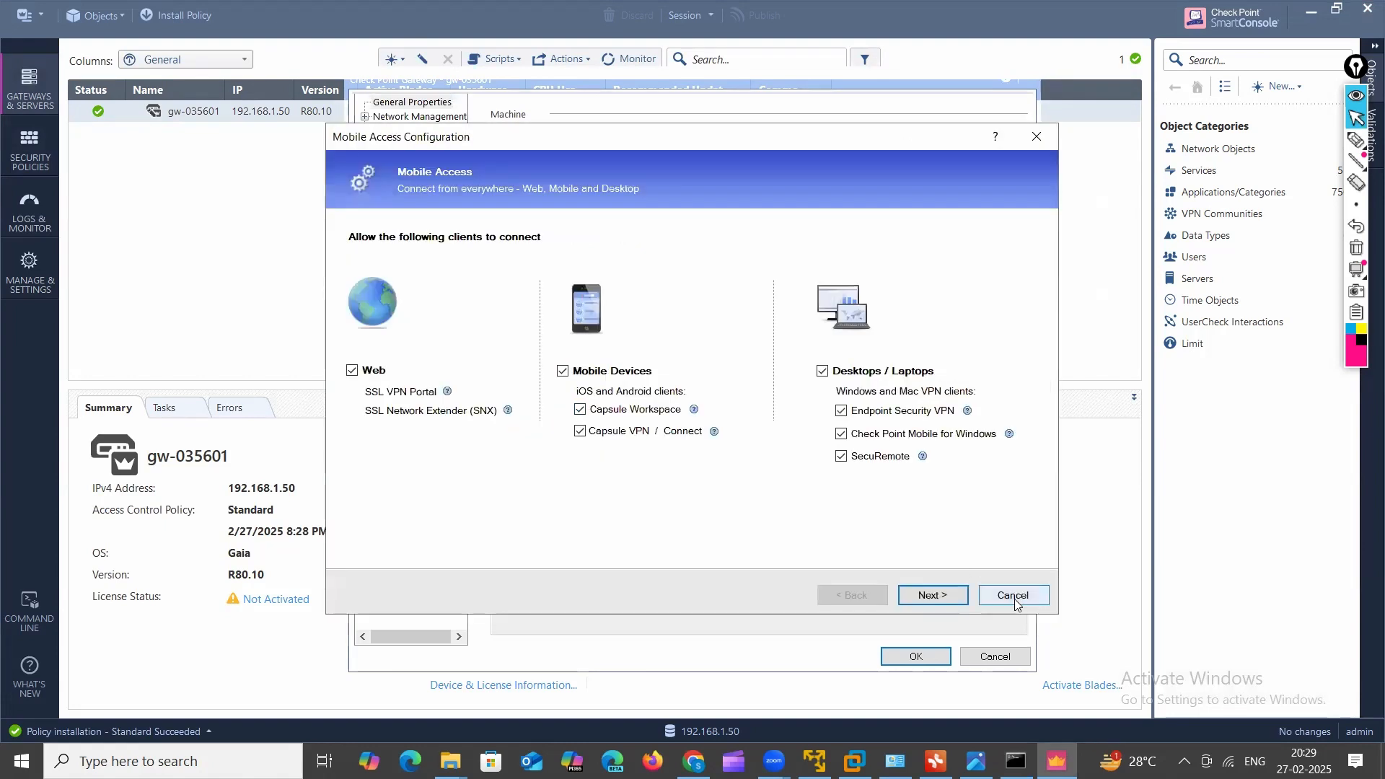
{"action": "left_click", "coordinate": [1014, 598]}
{"action": "left_click", "coordinate": [678, 393]}
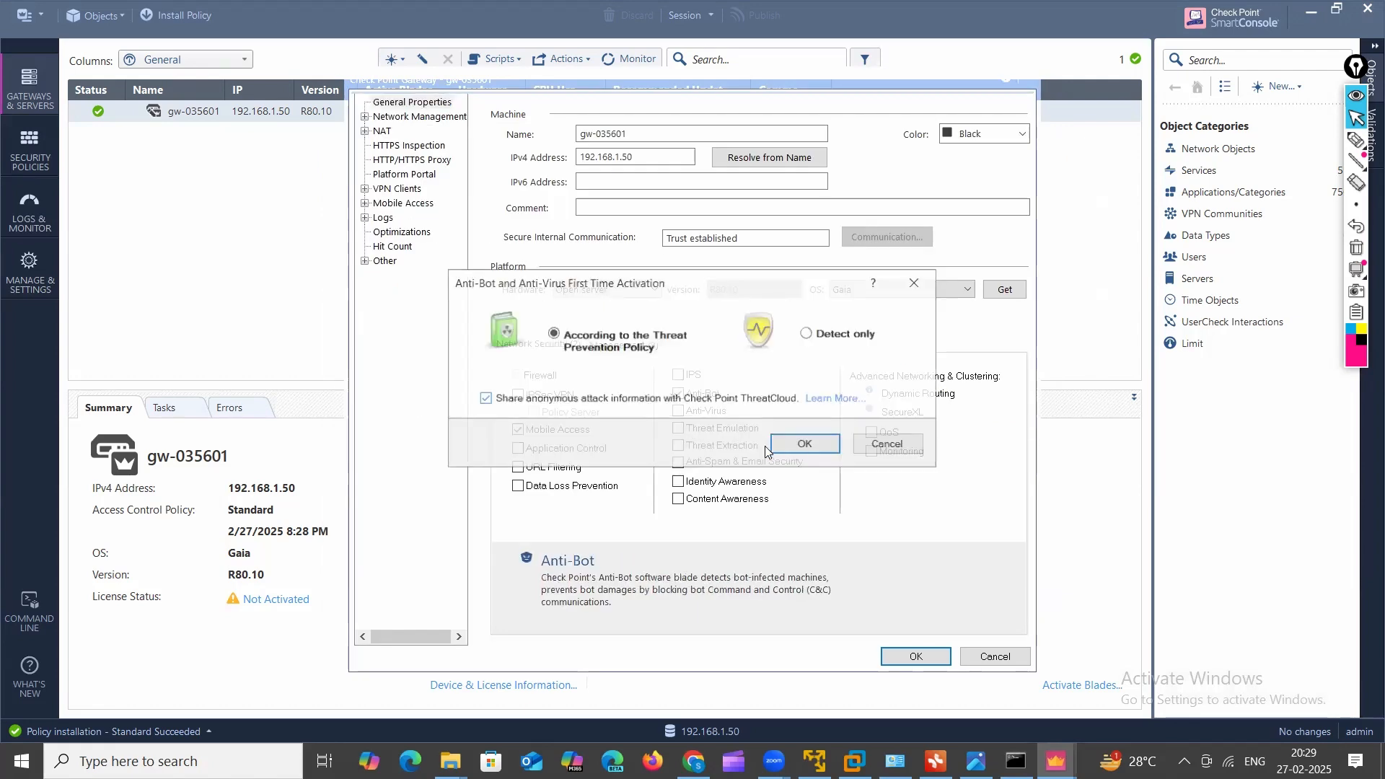
{"action": "left_click", "coordinate": [801, 443]}
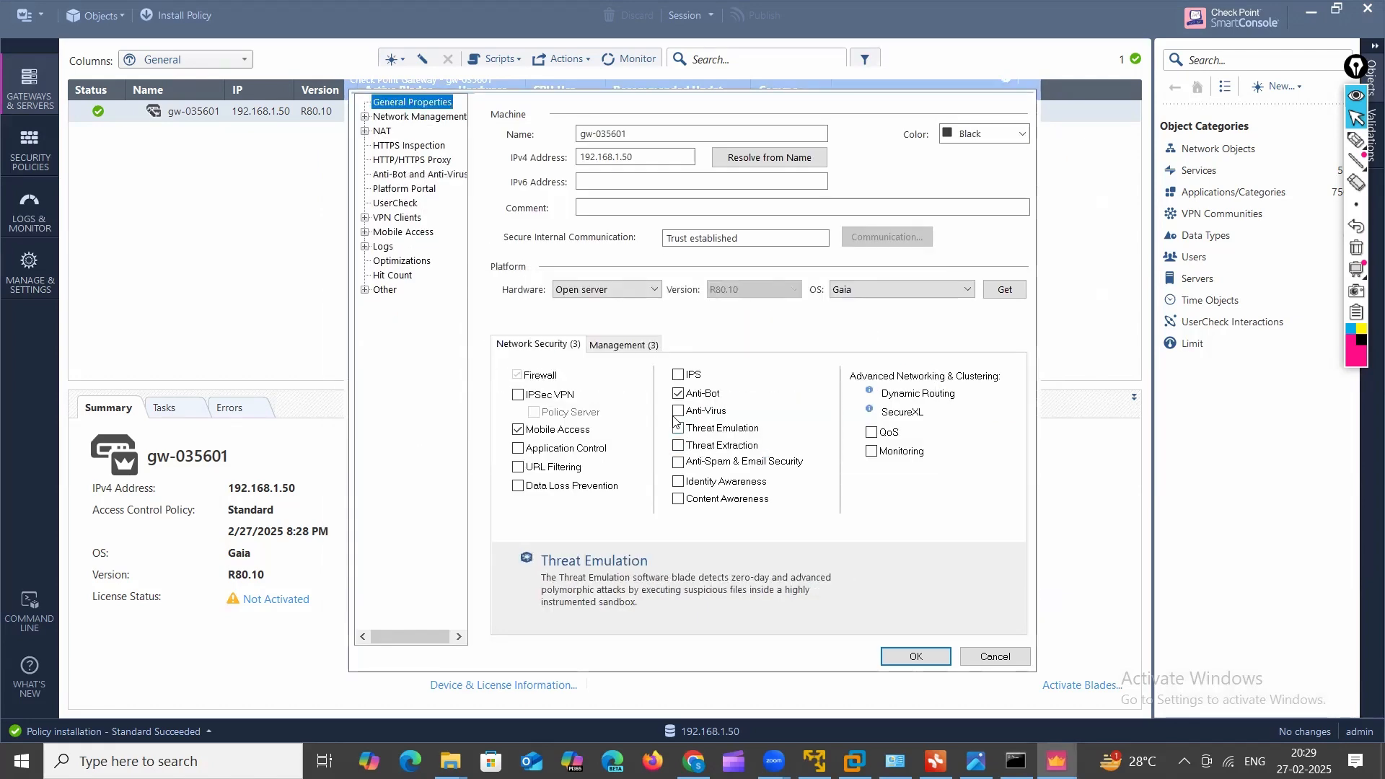
{"action": "left_click", "coordinate": [678, 411]}
{"action": "left_click", "coordinate": [913, 656]}
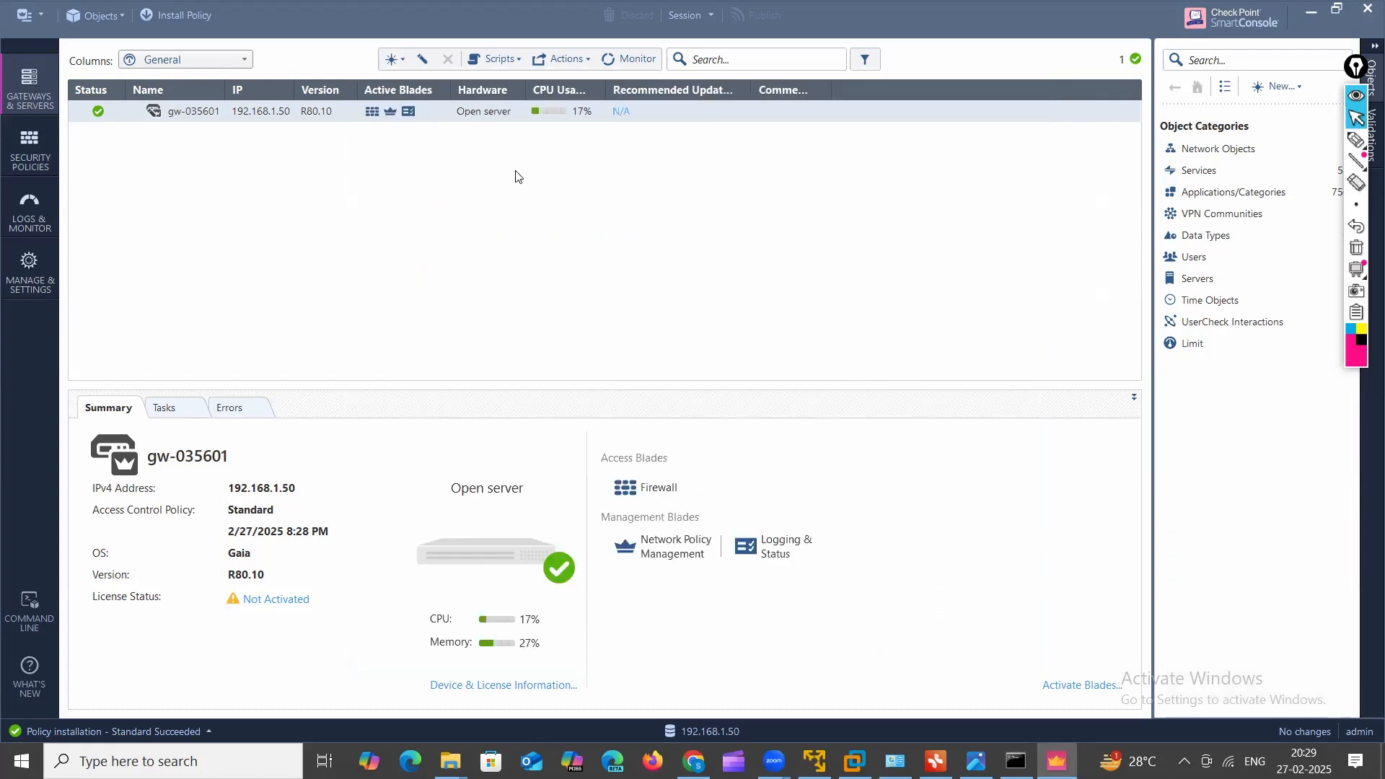
Step: Publish the four changes and install the Standard policy on gw-035601
{"action": "left_click", "coordinate": [174, 22]}
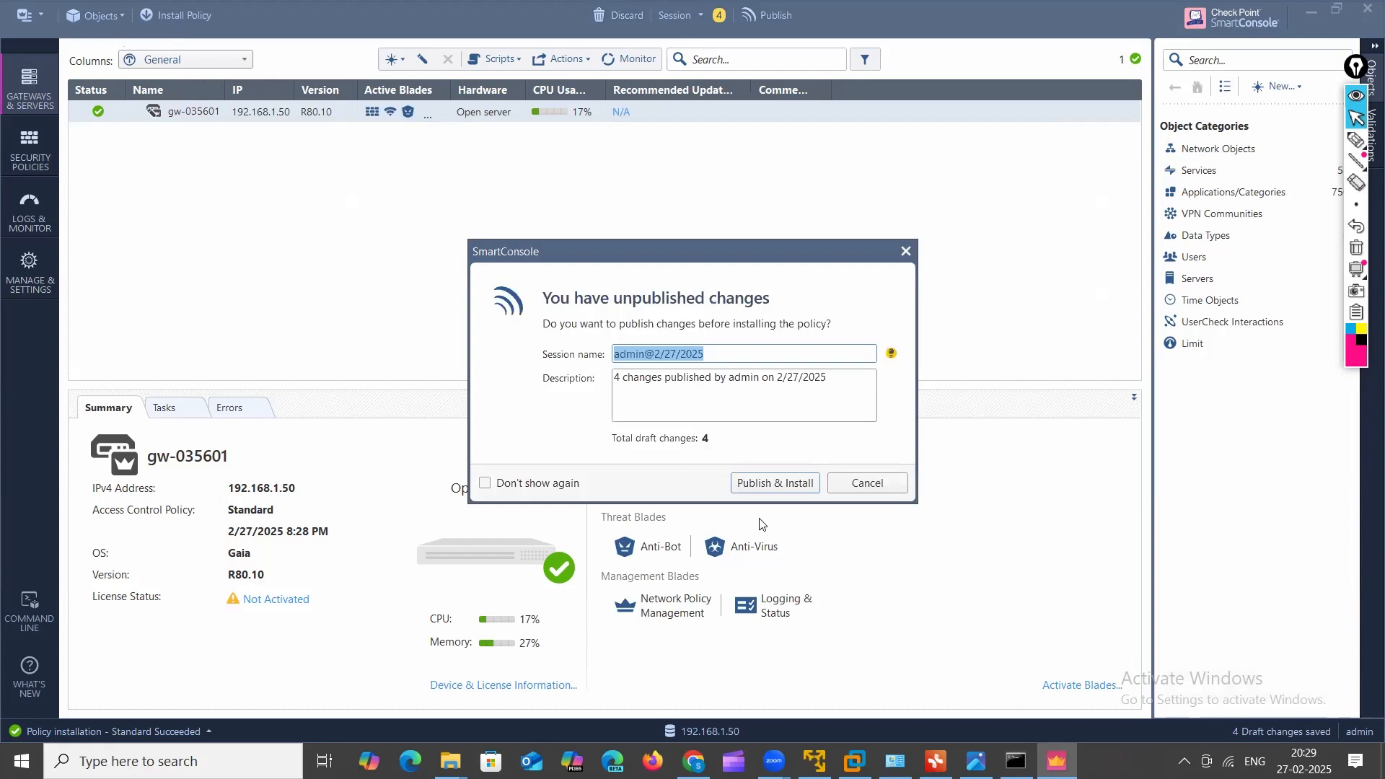
{"action": "left_click", "coordinate": [774, 483]}
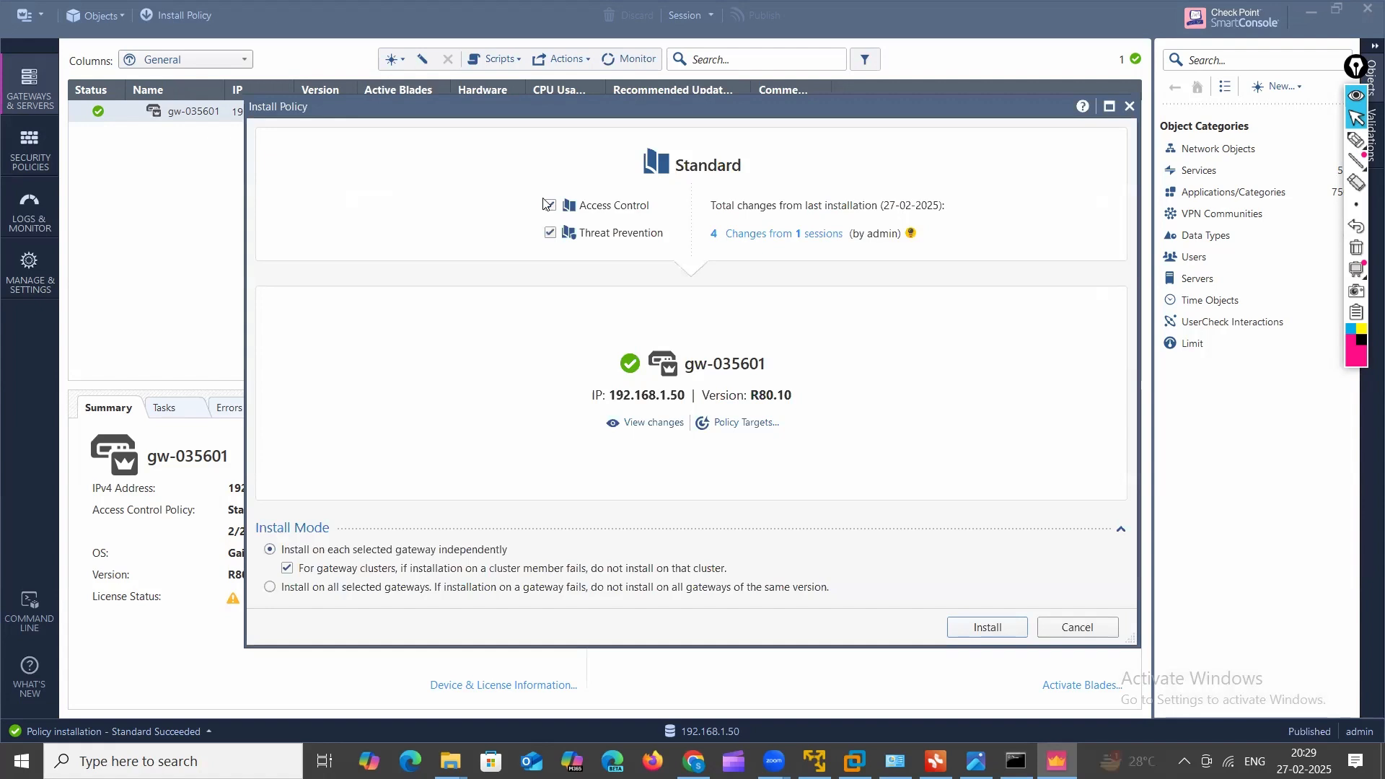
{"action": "left_click", "coordinate": [987, 628]}
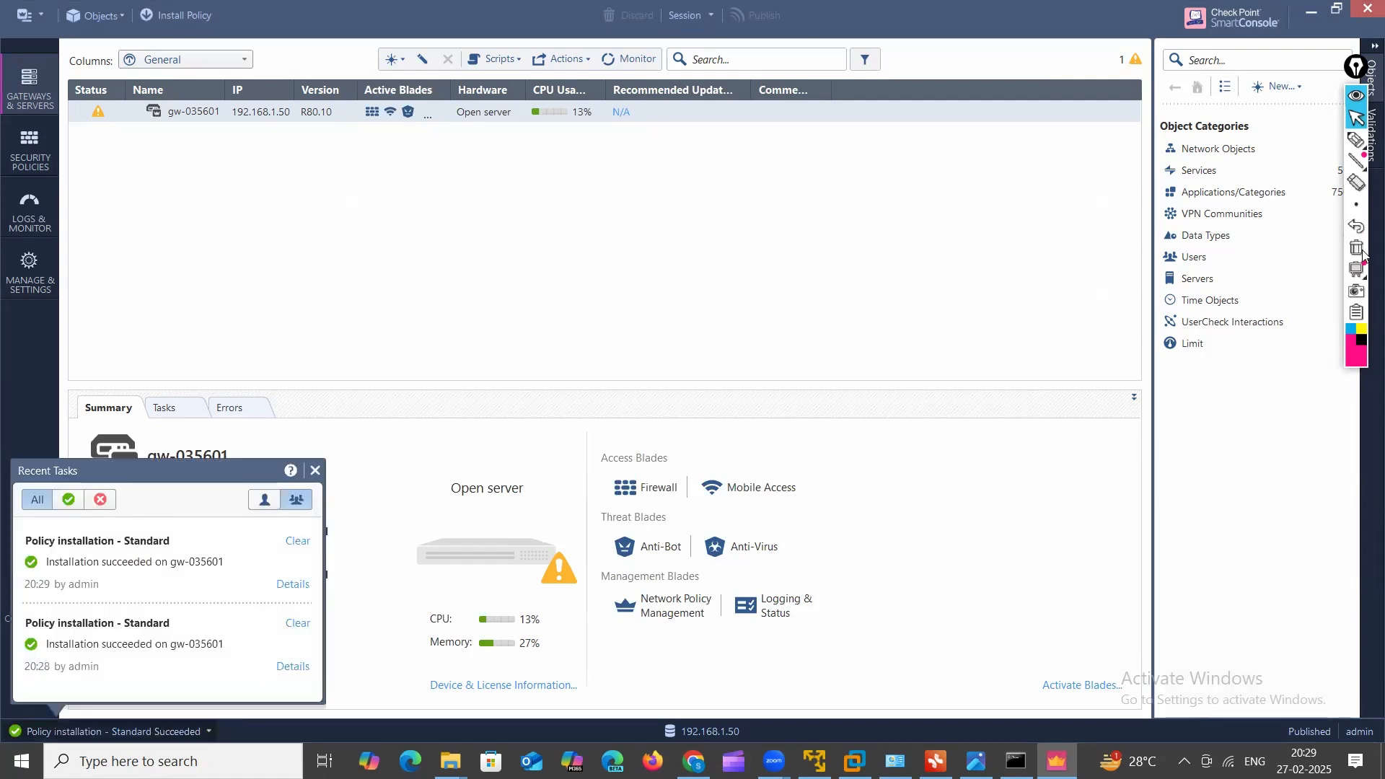
Step: Highlight the gateway list and its active blades, then clear the marks and hide the annotation tools
{"action": "left_click", "coordinate": [1357, 142]}
{"action": "mouse_move", "coordinate": [95, 152]}
{"action": "left_mouse_down"}
{"action": "mouse_move", "coordinate": [147, 145]}
{"action": "mouse_move", "coordinate": [142, 191]}
{"action": "left_mouse_up"}
{"action": "left_click", "coordinate": [88, 189]}
{"action": "left_click_drag", "start_coordinate": [95, 228], "coordinate": [277, 182]}
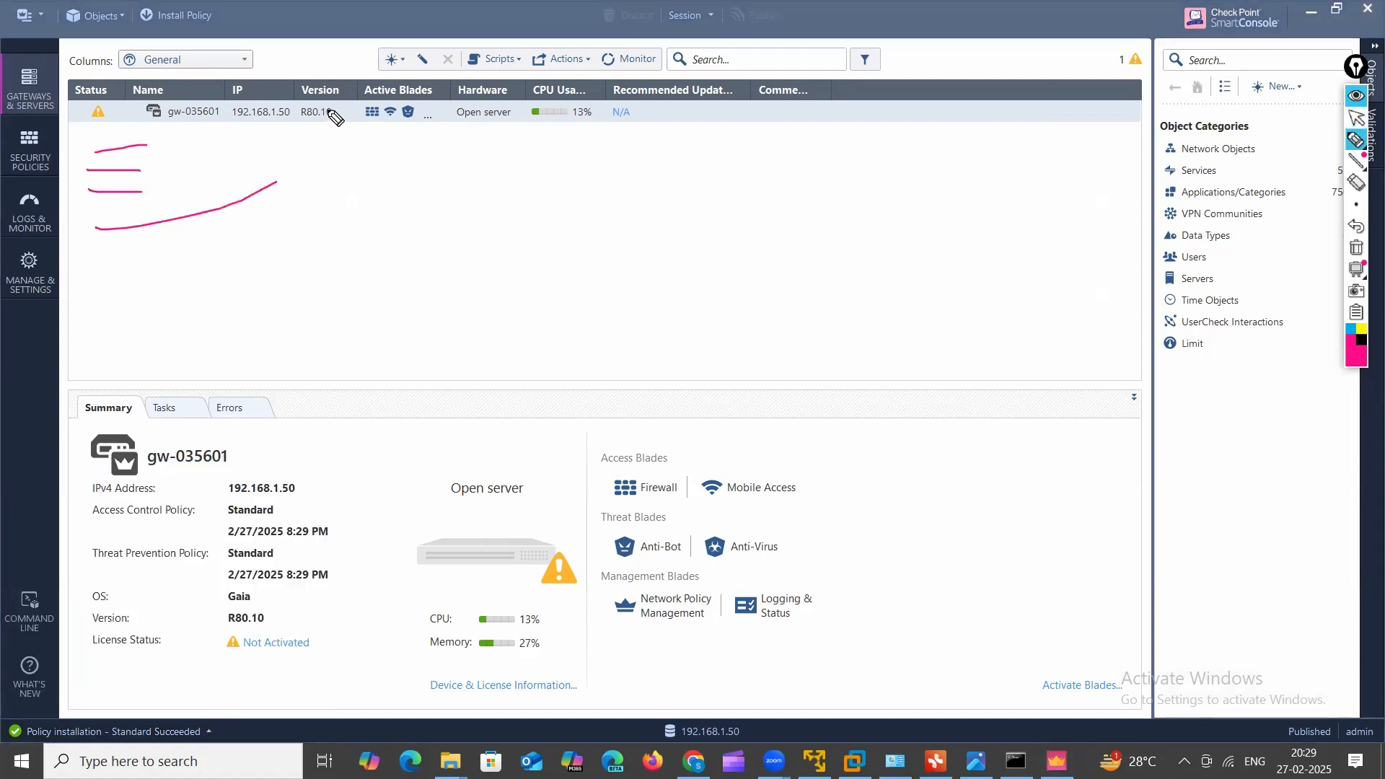
{"action": "left_click_drag", "start_coordinate": [422, 83], "coordinate": [383, 97]}
{"action": "left_click", "coordinate": [1356, 118]}
{"action": "left_click", "coordinate": [1356, 249]}
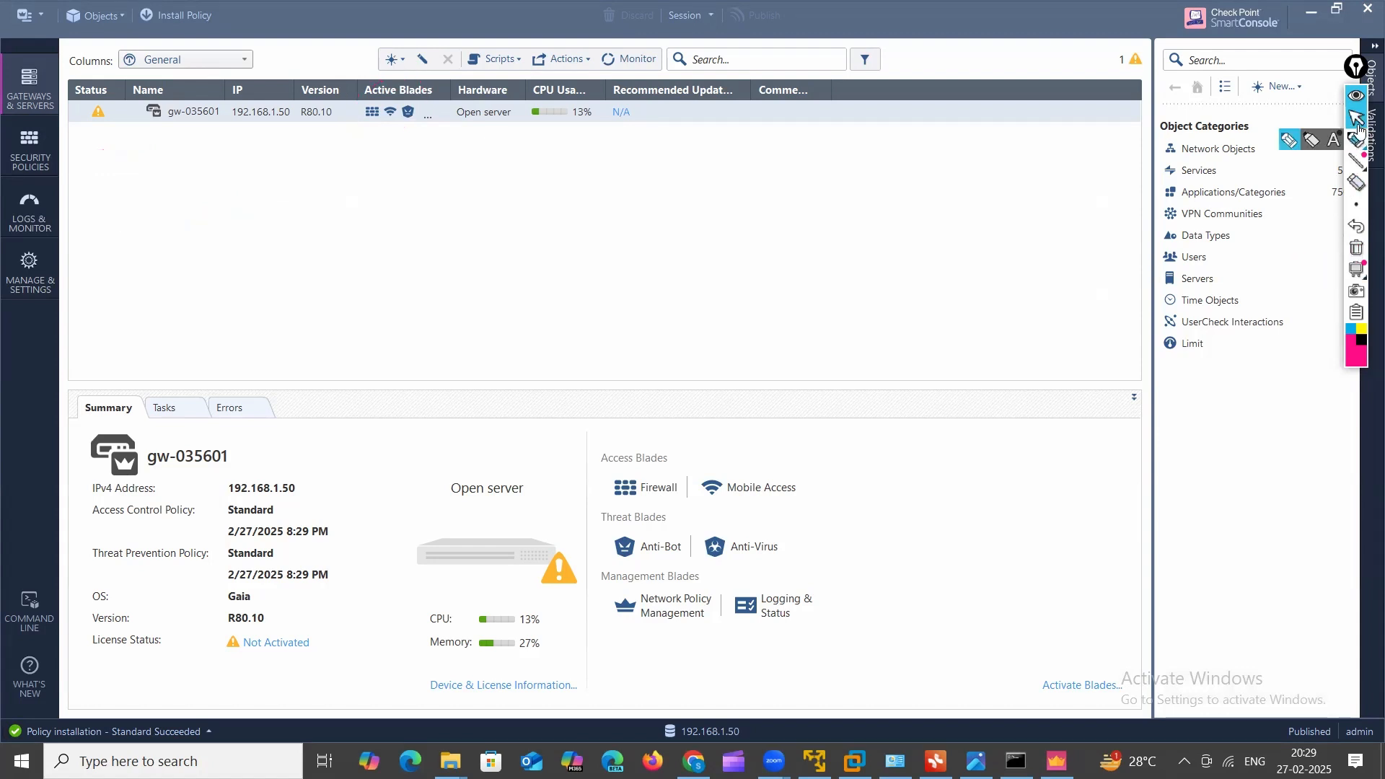
{"action": "left_click", "coordinate": [1358, 75]}
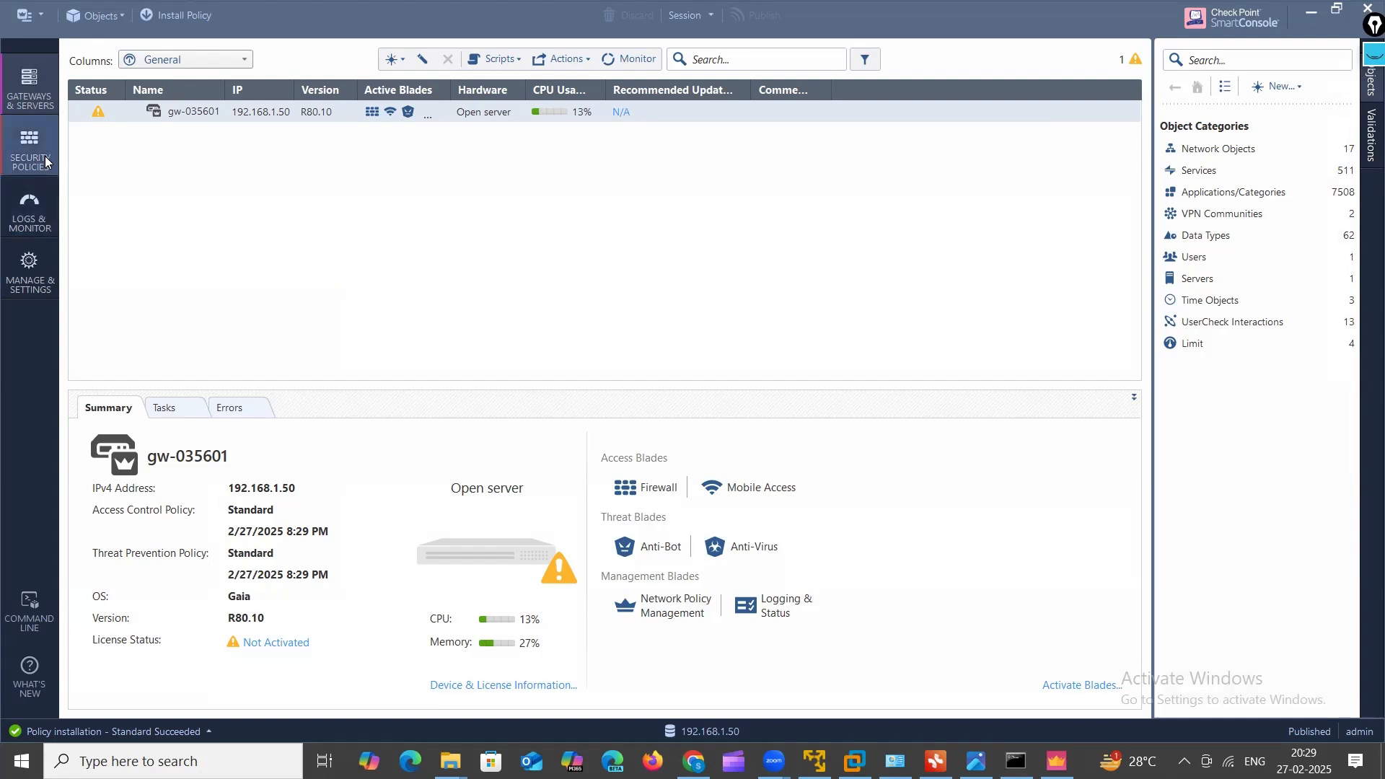
Step: Open the Logs view with dropped HTTPS entries, then check March 1 and March 4 in the taskbar calendar
{"action": "left_click", "coordinate": [29, 209]}
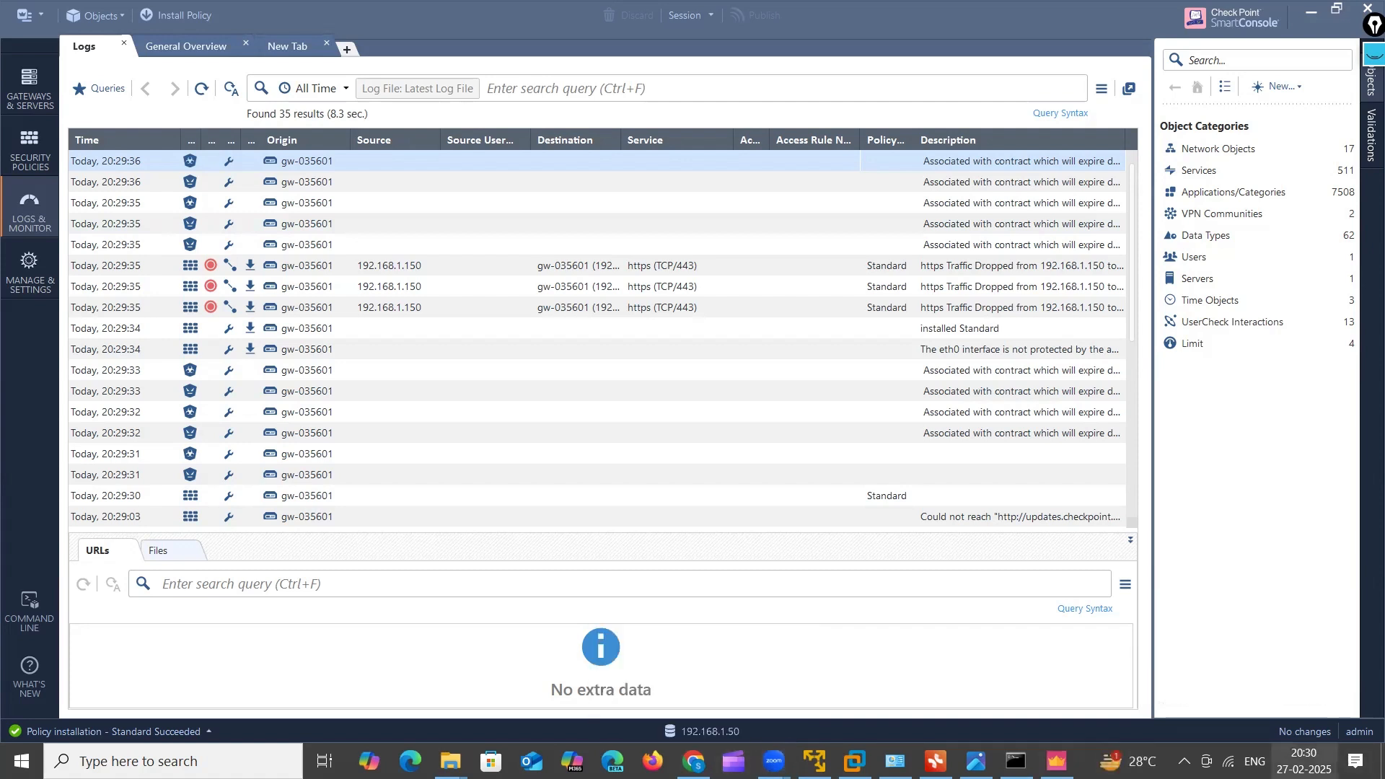
{"action": "left_click", "coordinate": [1303, 761]}
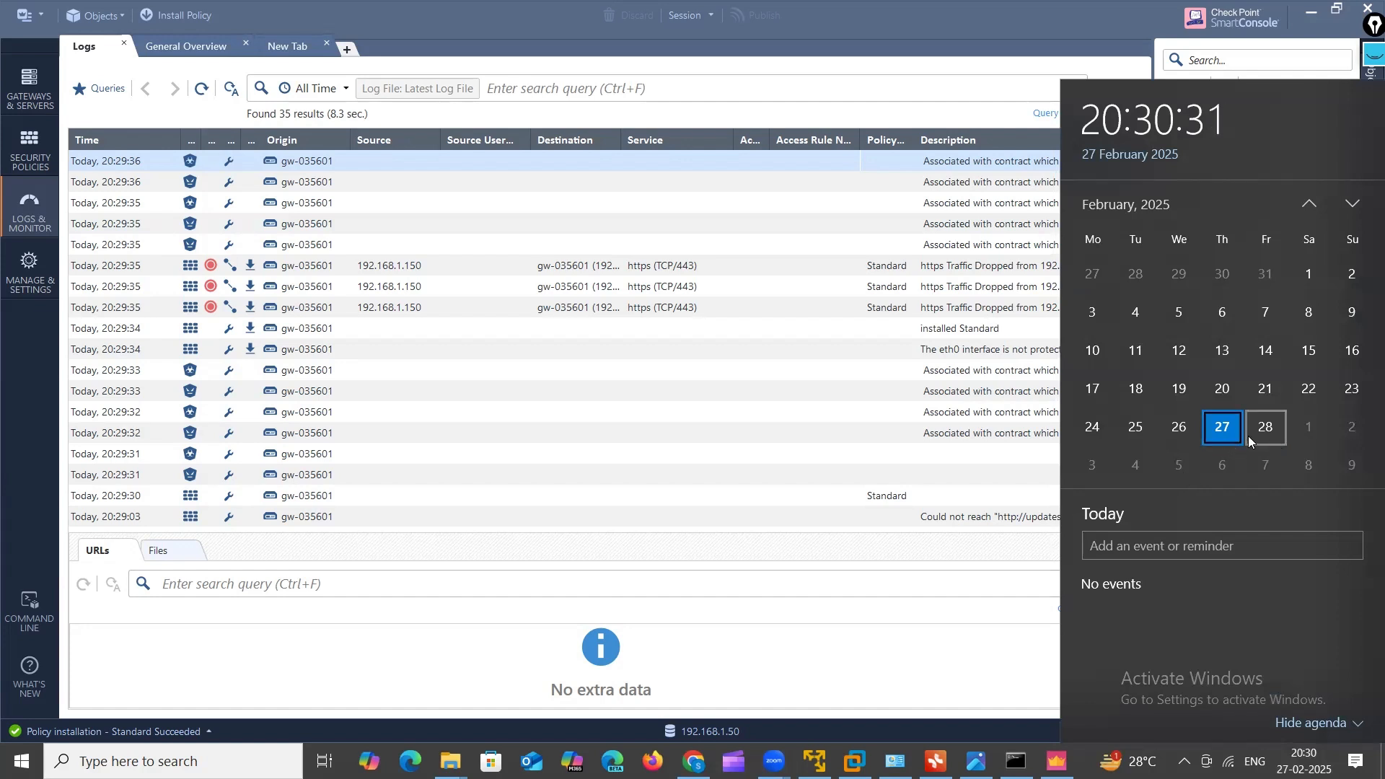
{"action": "left_click", "coordinate": [1307, 437]}
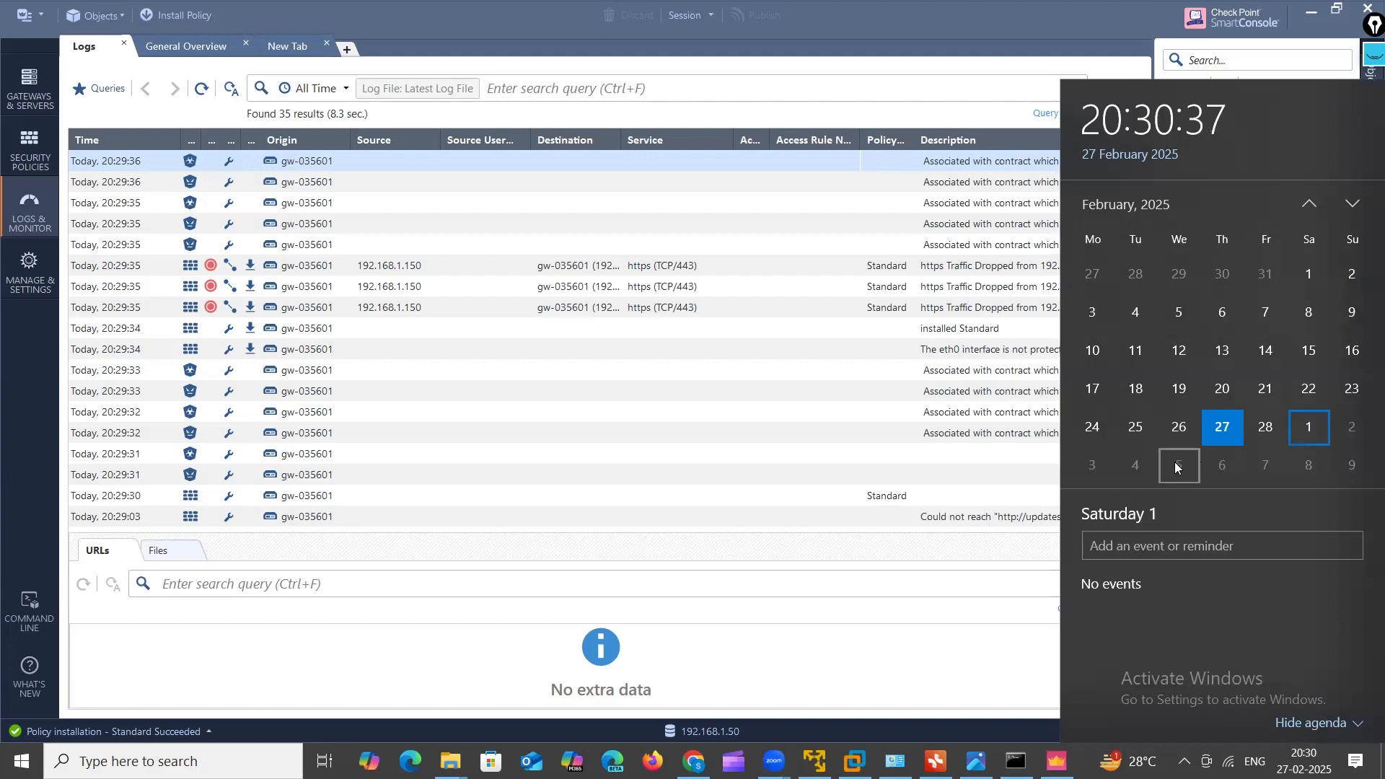
{"action": "left_click", "coordinate": [1139, 467]}
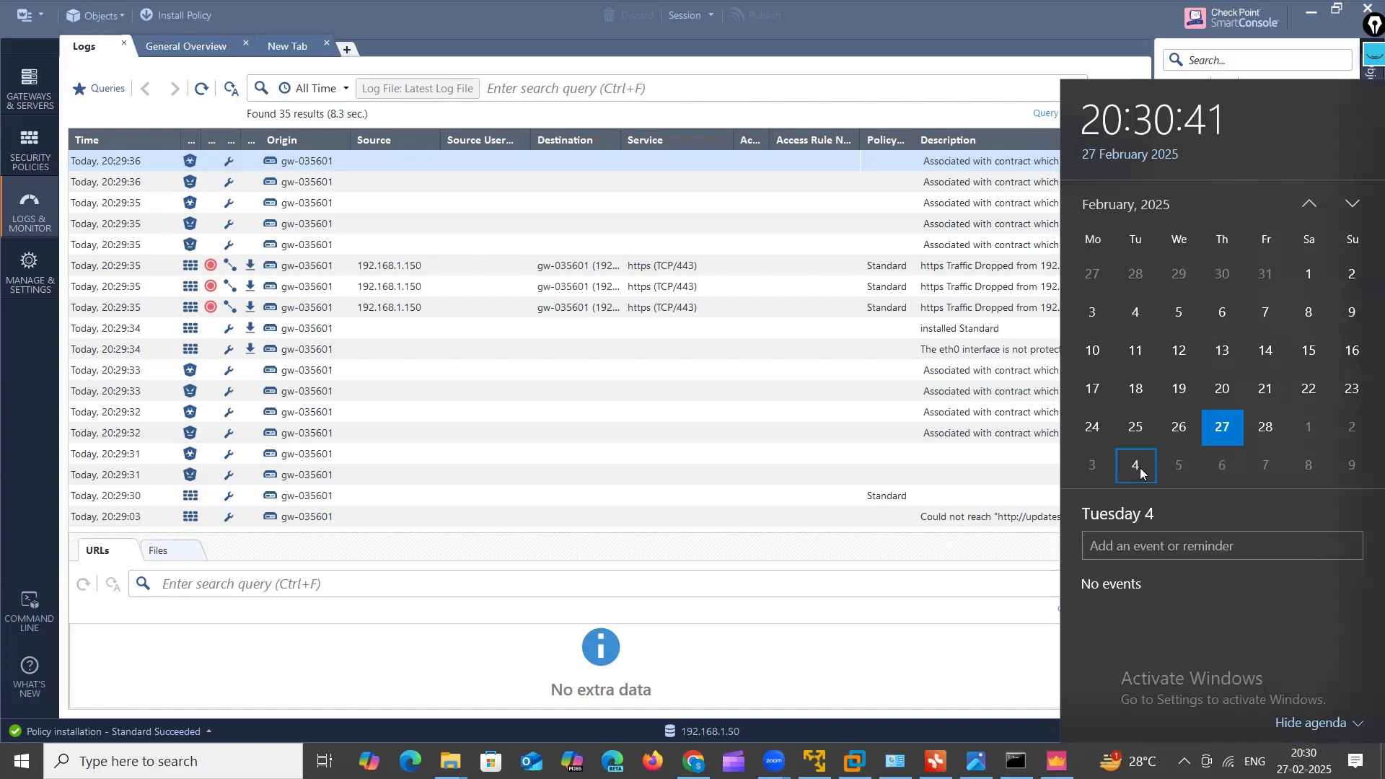
{"action": "left_click", "coordinate": [1311, 430]}
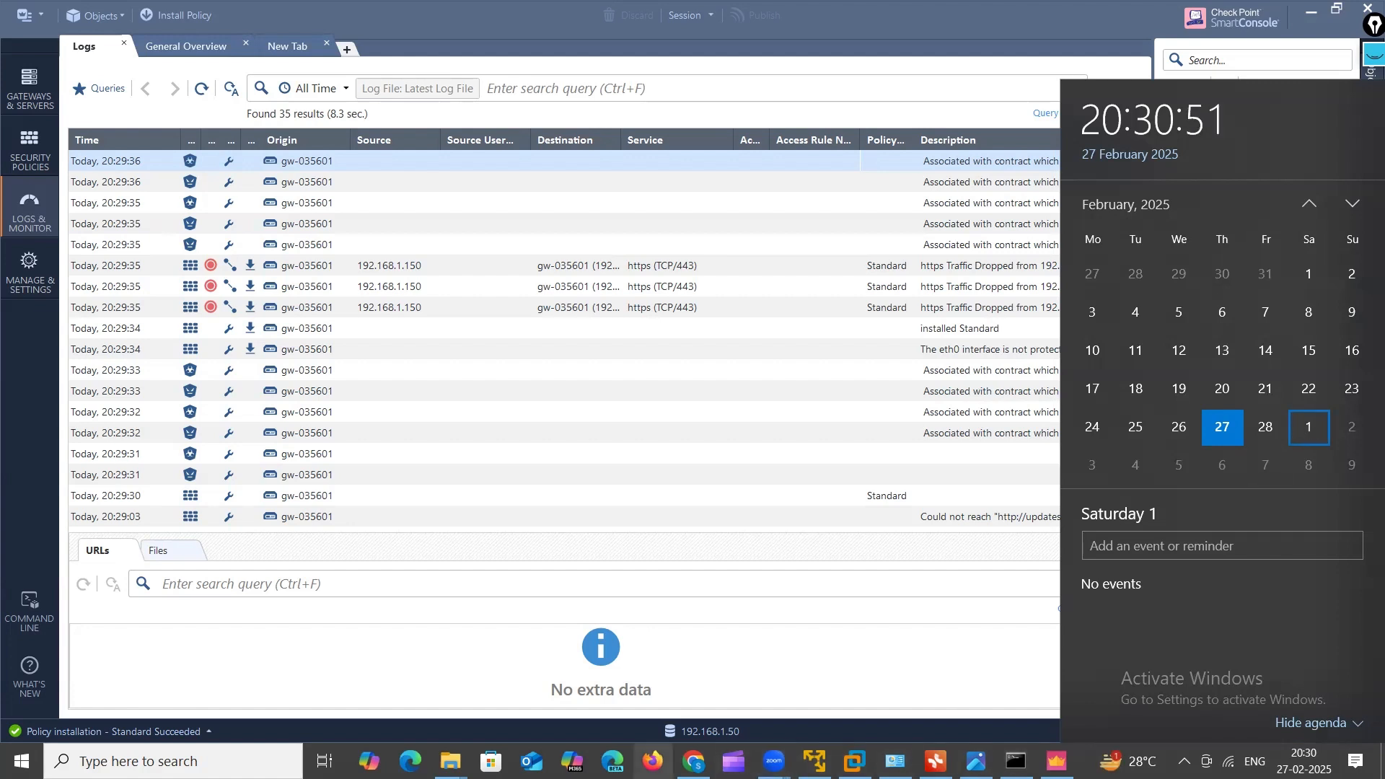
{"action": "mouse_move", "coordinate": [693, 761]}
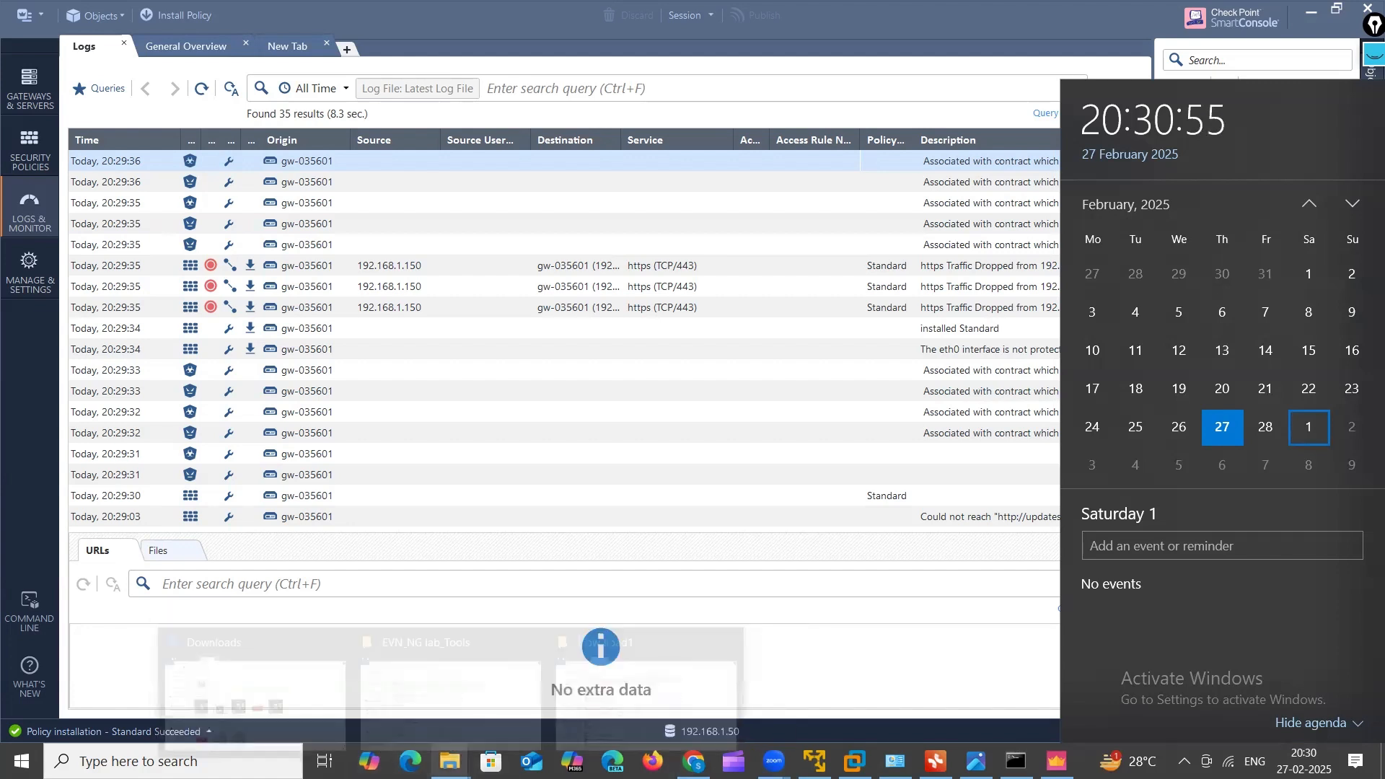
{"action": "mouse_move", "coordinate": [450, 761]}
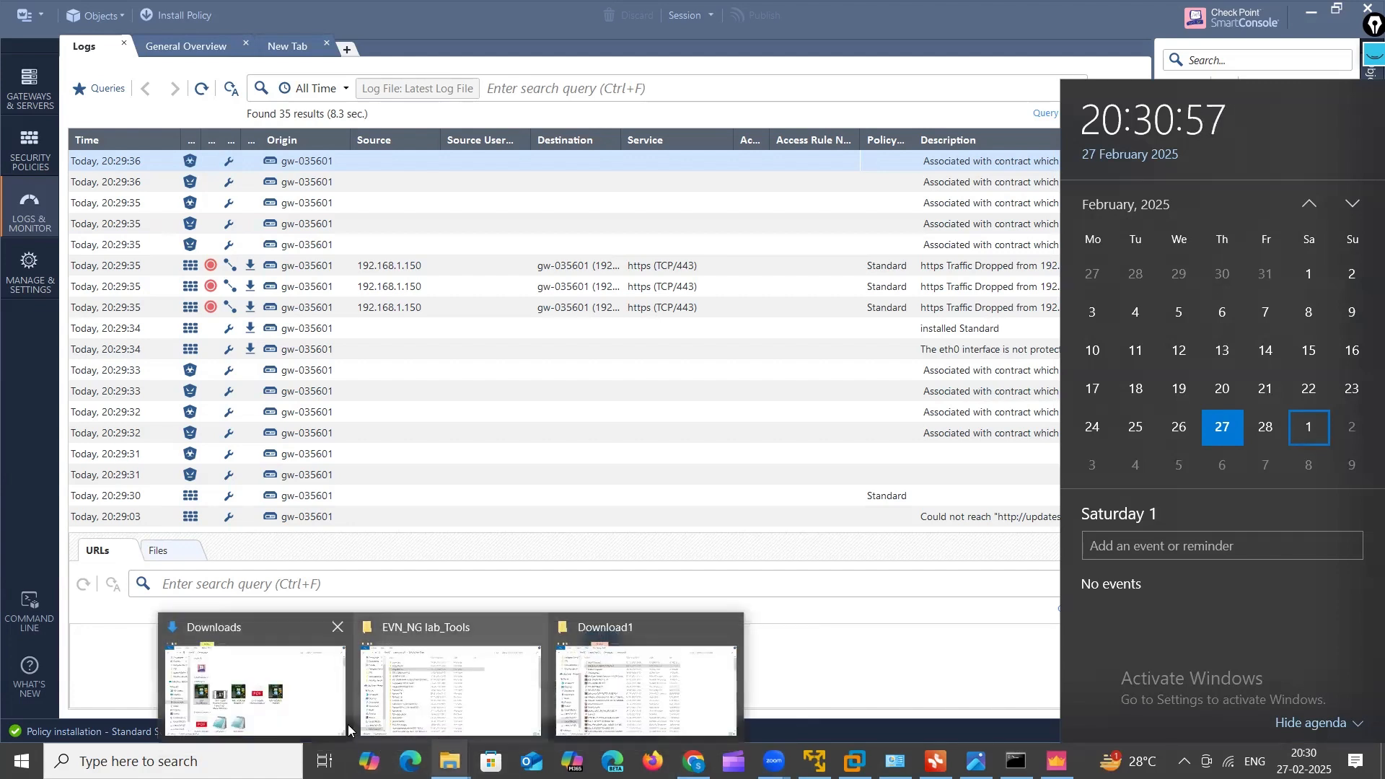
Step: Display the 3IN1 THUMBNAIL1.PNG Firewall Mastery flyer (15000 INR / 240 USD) in Windows Photos
{"action": "mouse_move", "coordinate": [895, 761]}
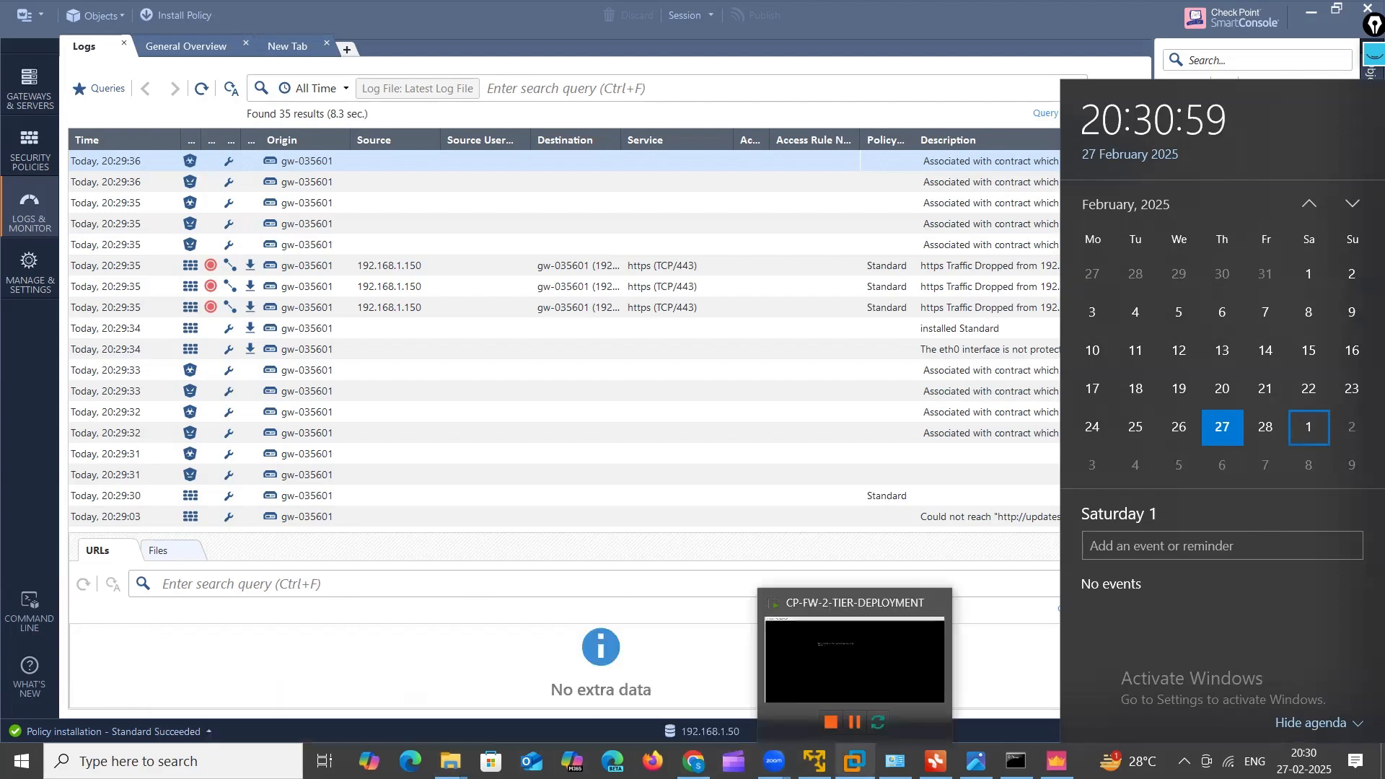
{"action": "left_click", "coordinate": [976, 761]}
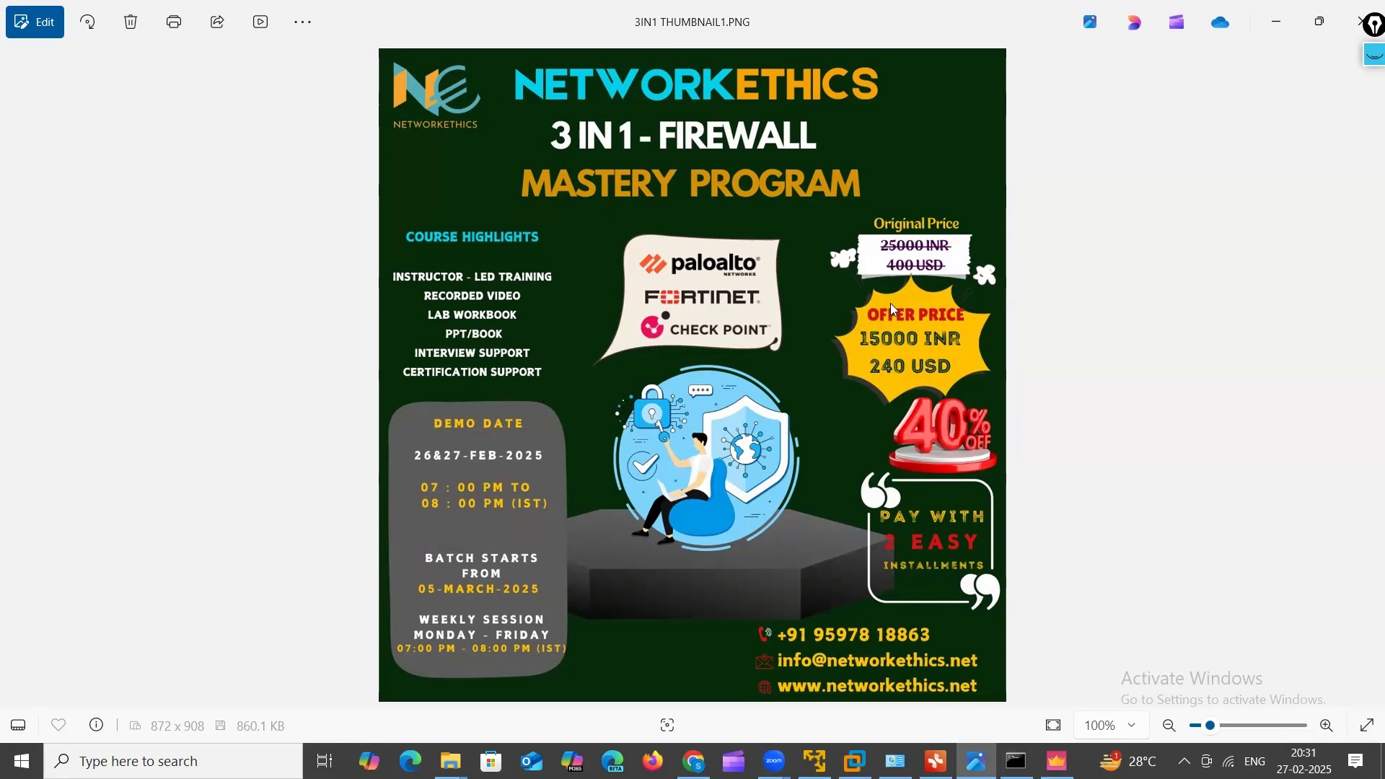
{"action": "left_click", "coordinate": [1370, 63]}
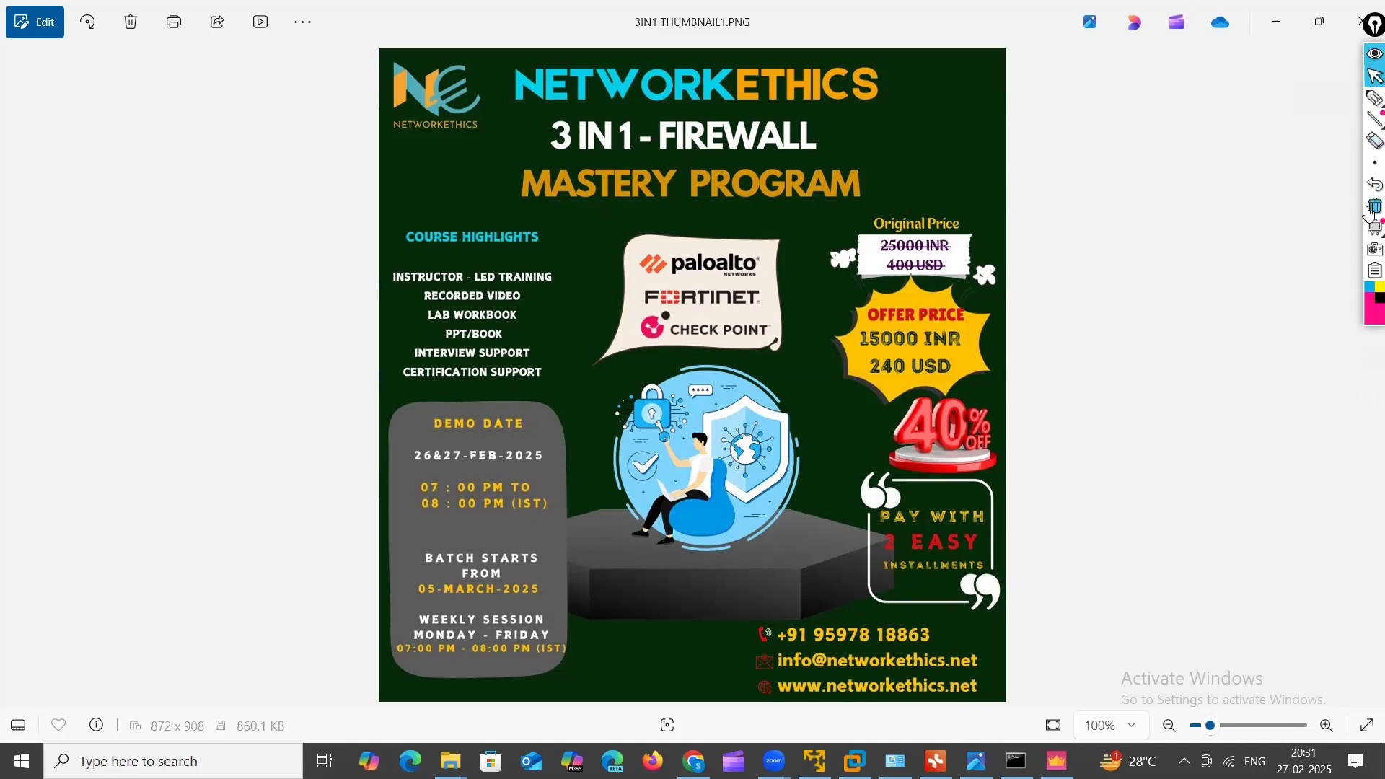
{"action": "left_click", "coordinate": [1373, 99]}
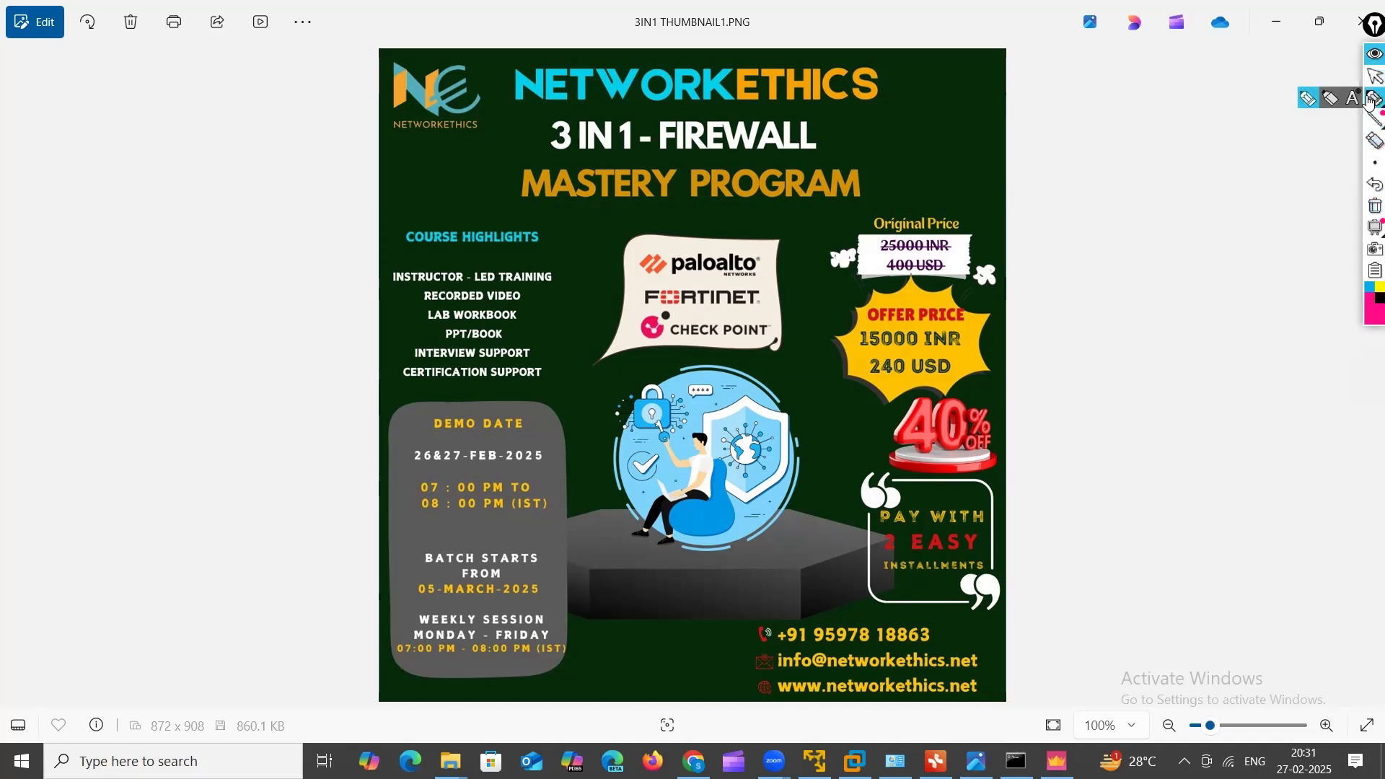